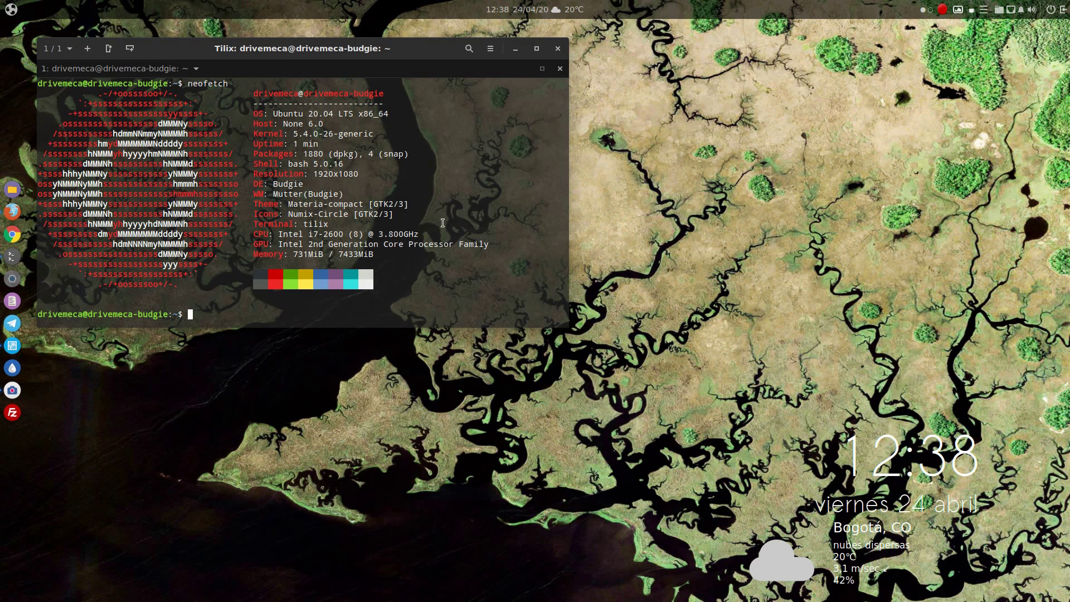
Step: Open the Lubuntu website in Firefox and read through the home page's sections, from the Ubuntu-based description to the recent posts
left_click(19, 214)
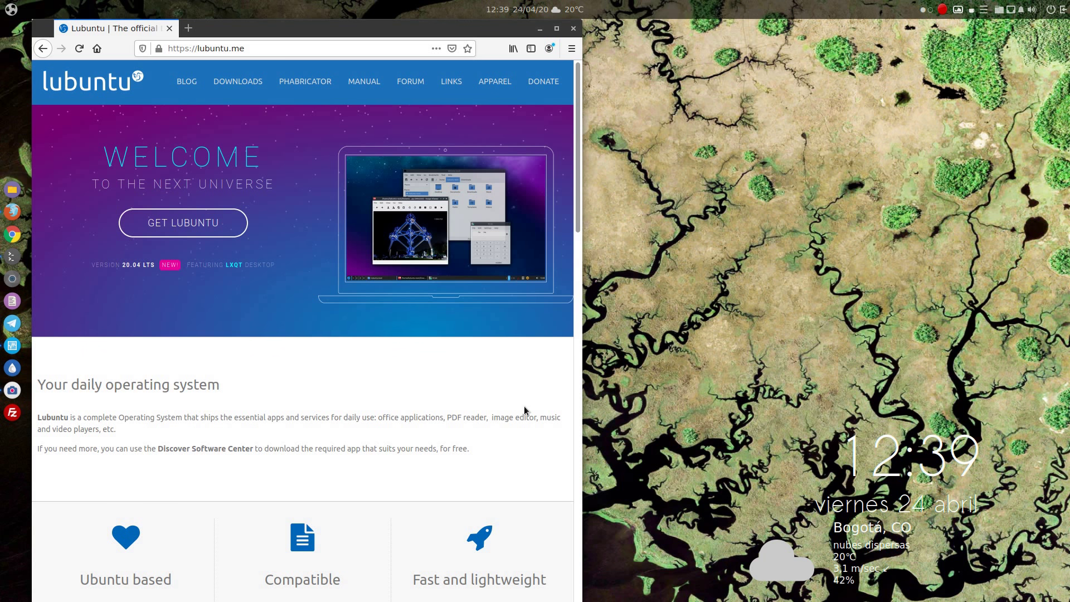
scroll(524, 405, "down", 4)
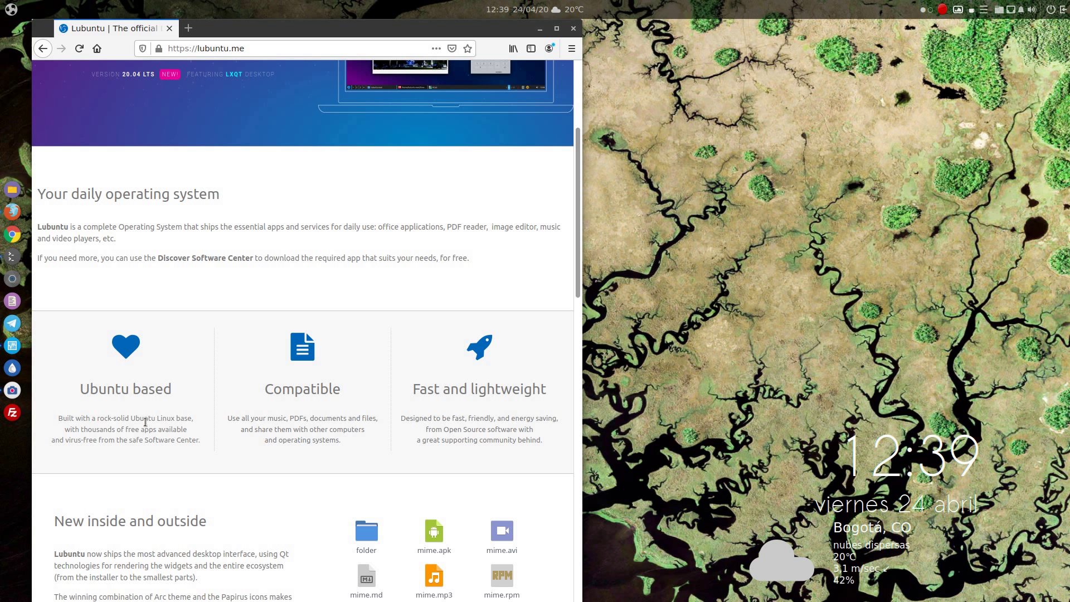
double_click(104, 388)
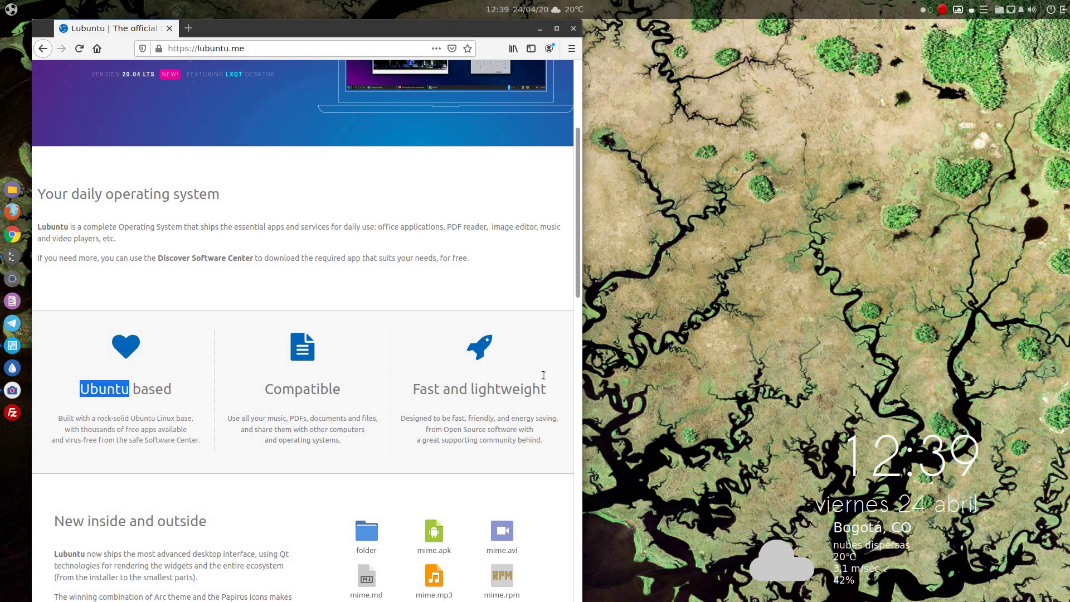
scroll(544, 374, "down", 5)
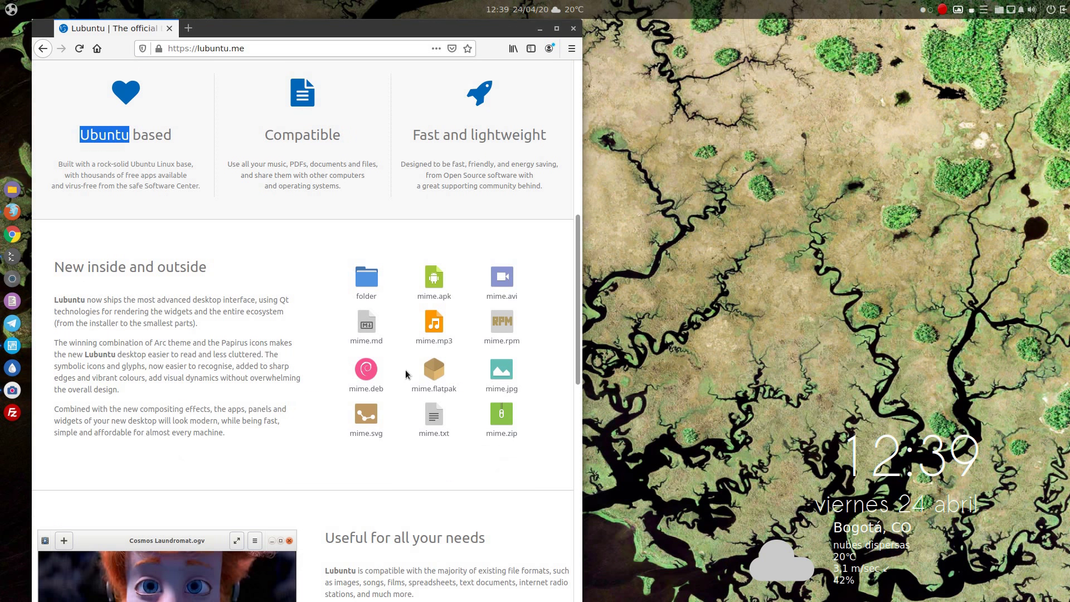
scroll(406, 374, "down", 3)
scroll(419, 325, "down", 5)
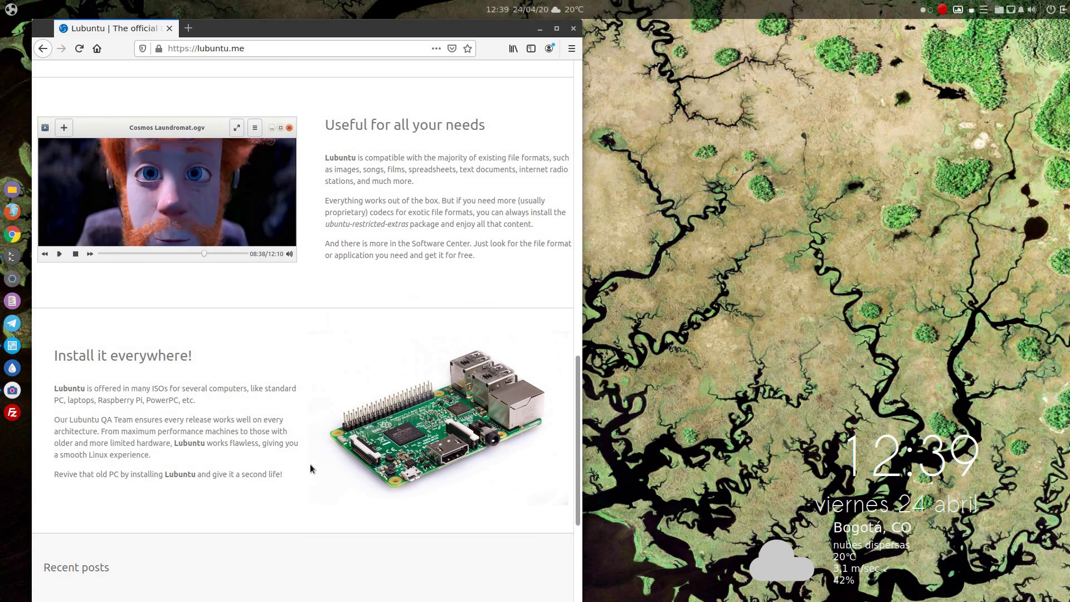
scroll(310, 466, "down", 4)
scroll(456, 380, "up", 4)
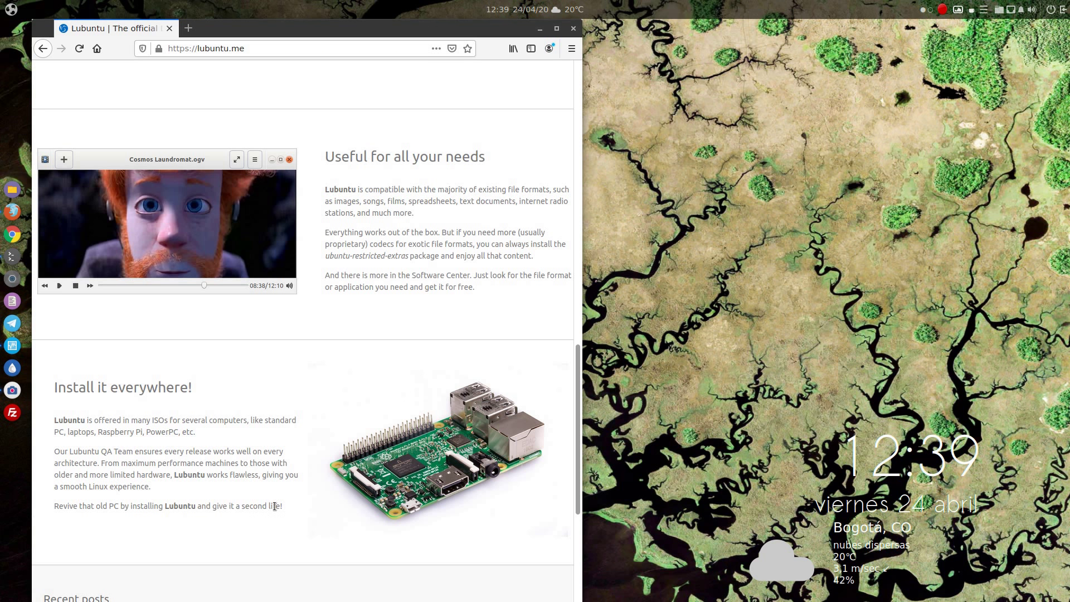
scroll(338, 466, "down", 2)
scroll(338, 466, "down", 2)
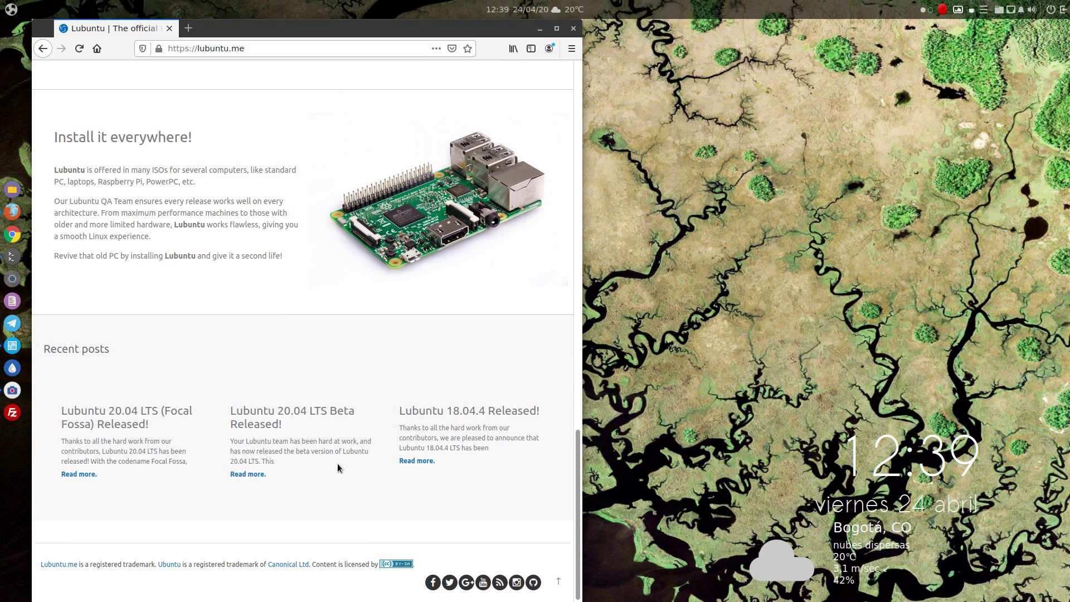
scroll(336, 463, "up", 15)
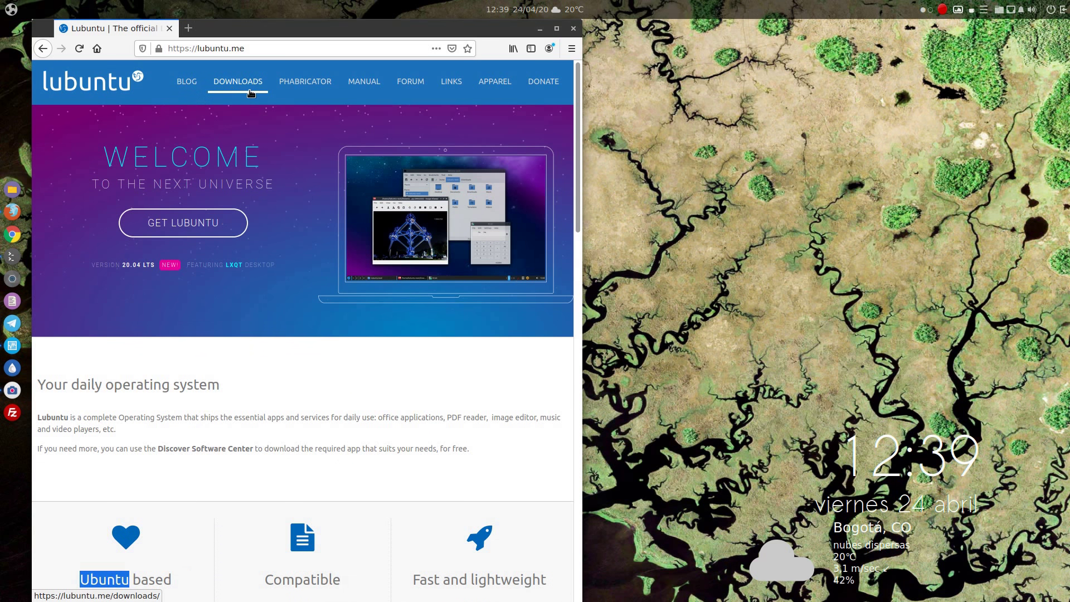
Step: Check the Desktop 64-bit download for 20.04 LTS (Focal Fossa) on the Lubuntu downloads page and close the browser
left_click(246, 84)
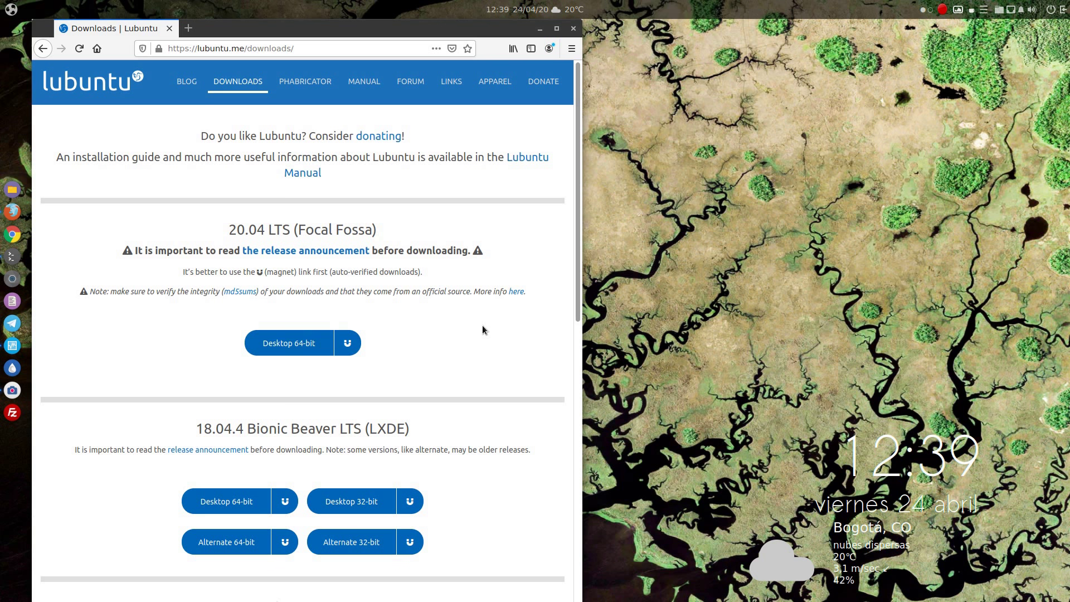
left_click(294, 348)
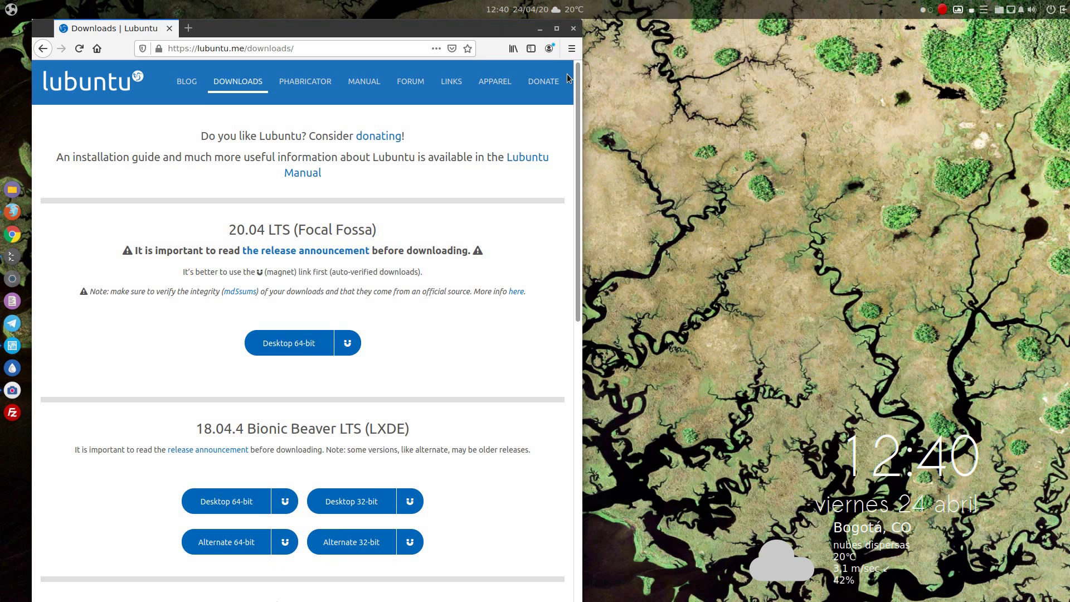
left_click(574, 29)
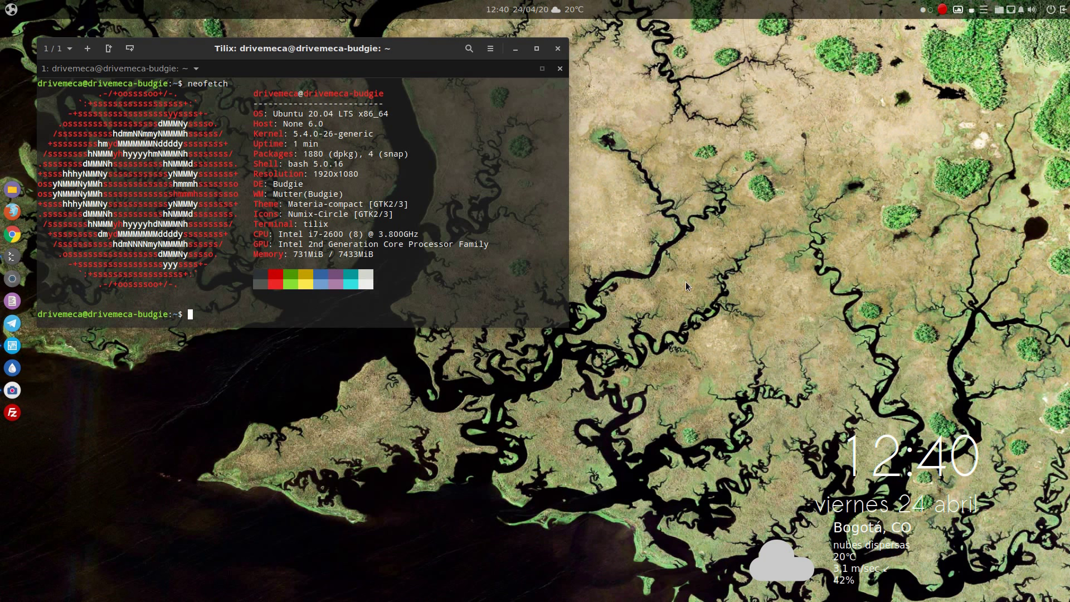
Step: Switch to VirtualBox and start the Lubuntu 20.04 virtual machine with lubuntu-20.04-desktop-amd64.iso (1,63 GB) as the startup disk
left_click(13, 345)
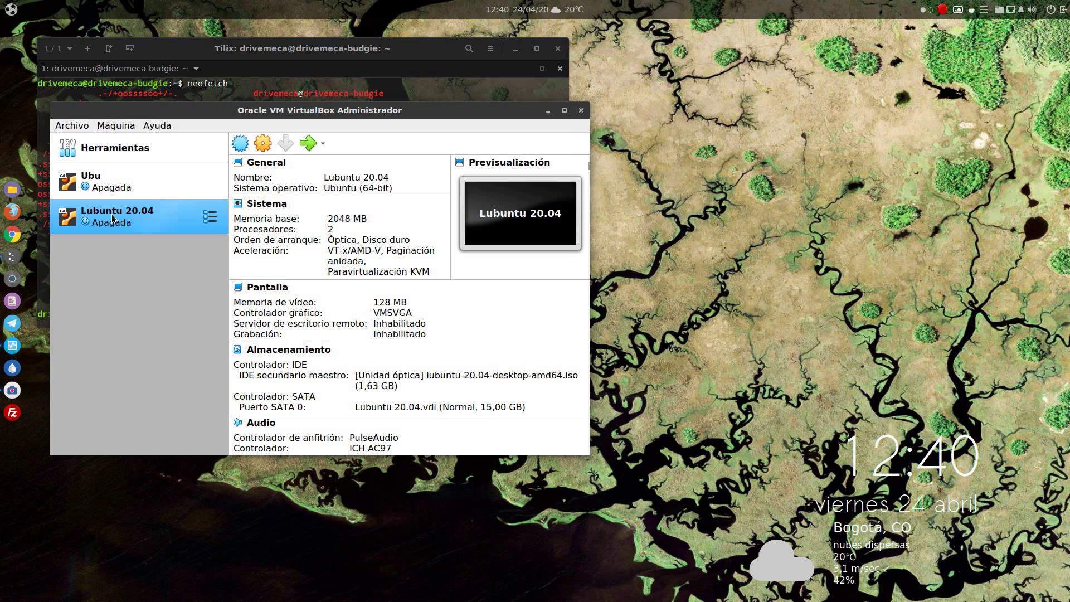
left_click(308, 144)
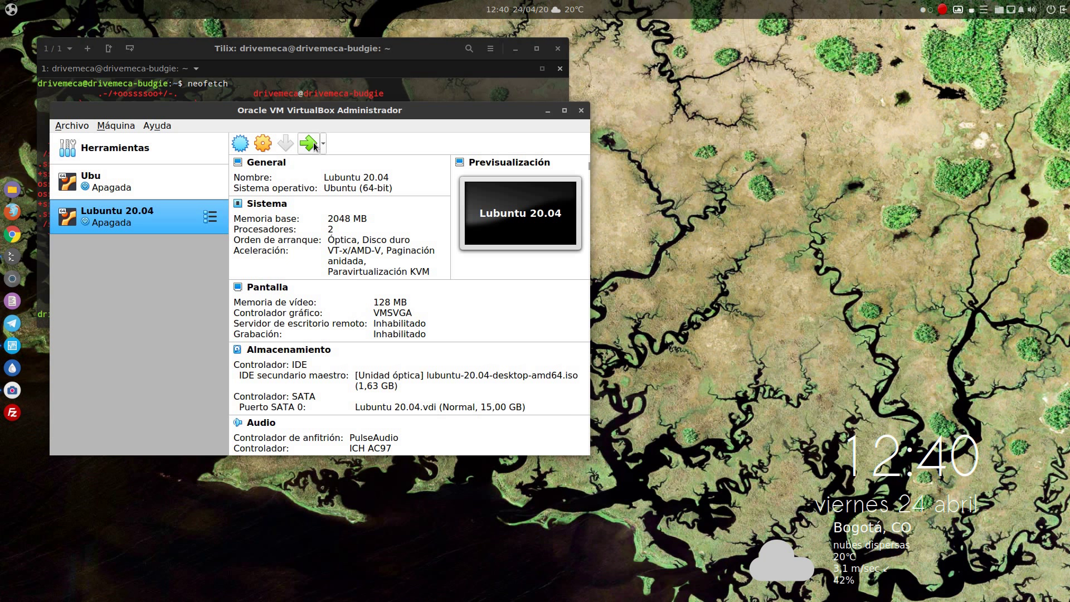
left_click(547, 110)
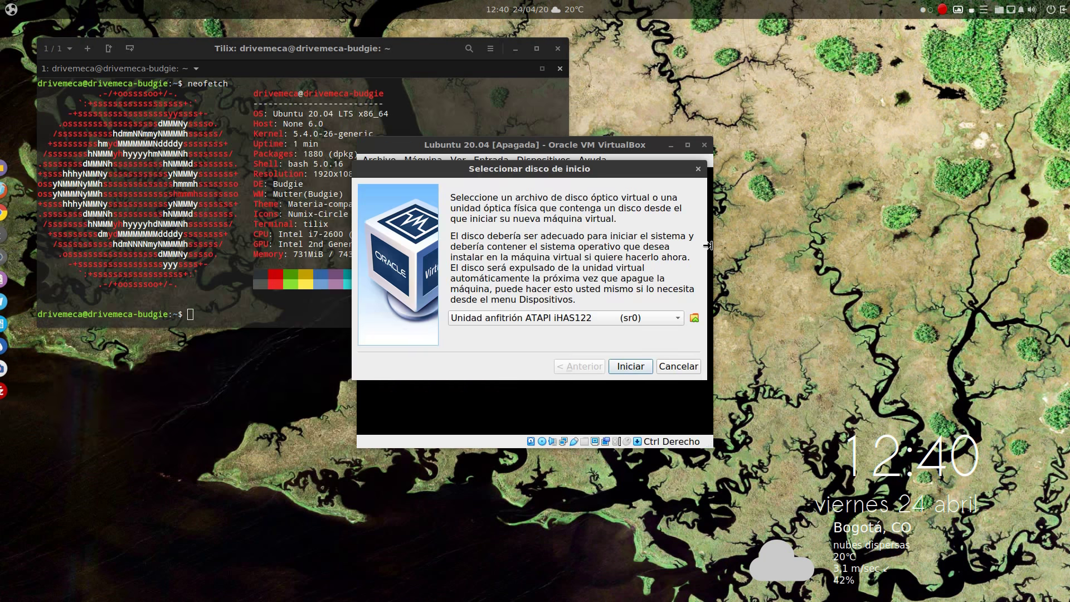
left_click(676, 318)
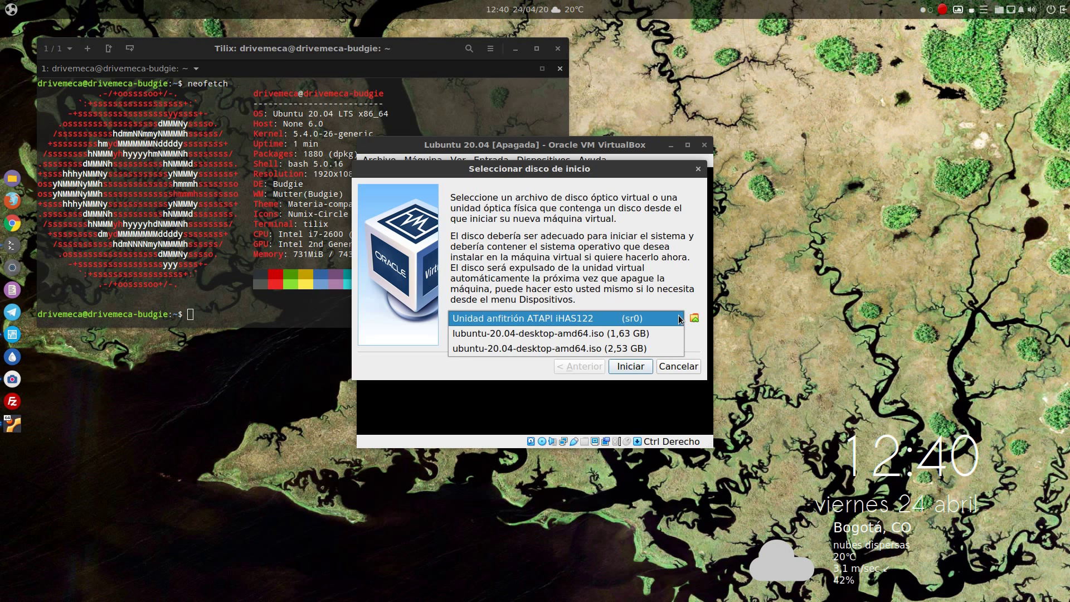
left_click(576, 333)
left_click(636, 367)
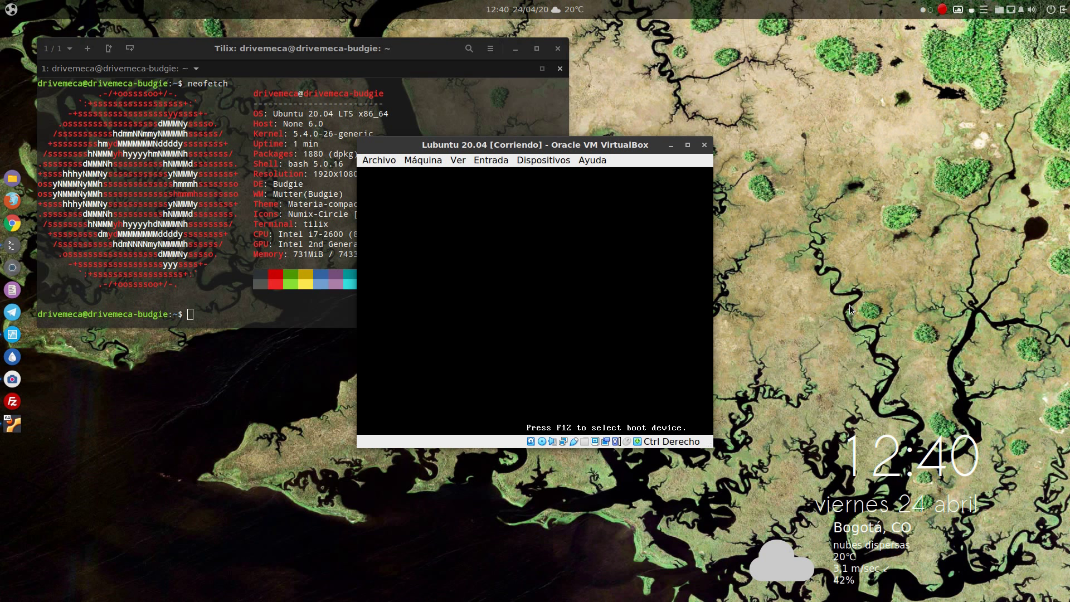
Step: Show the virtual machine in full screen and choose Español as the boot language
key("Control_R+f")
key("Return")
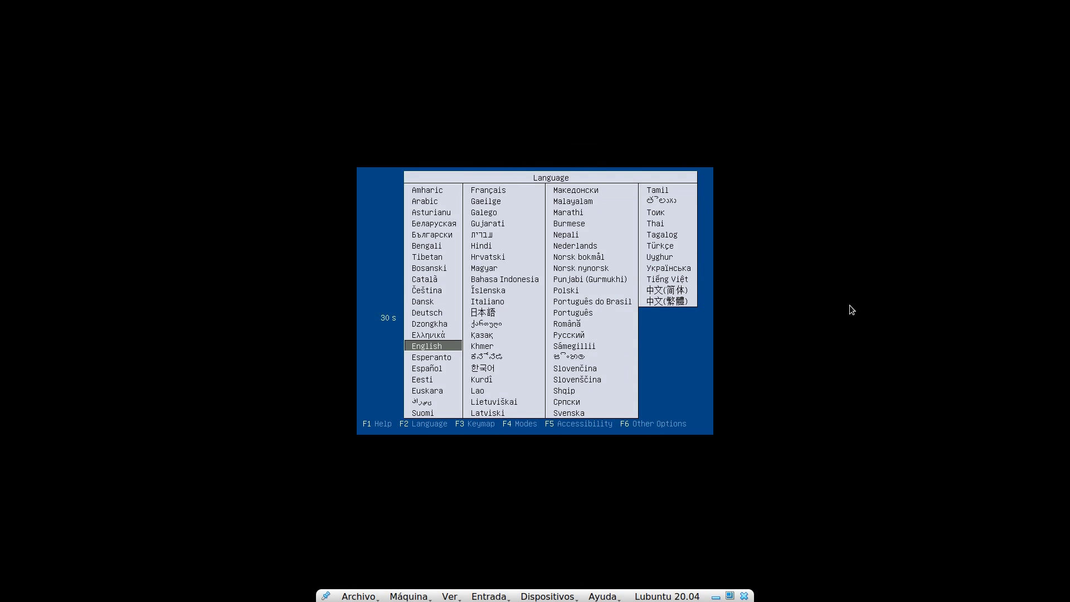
key("Down")
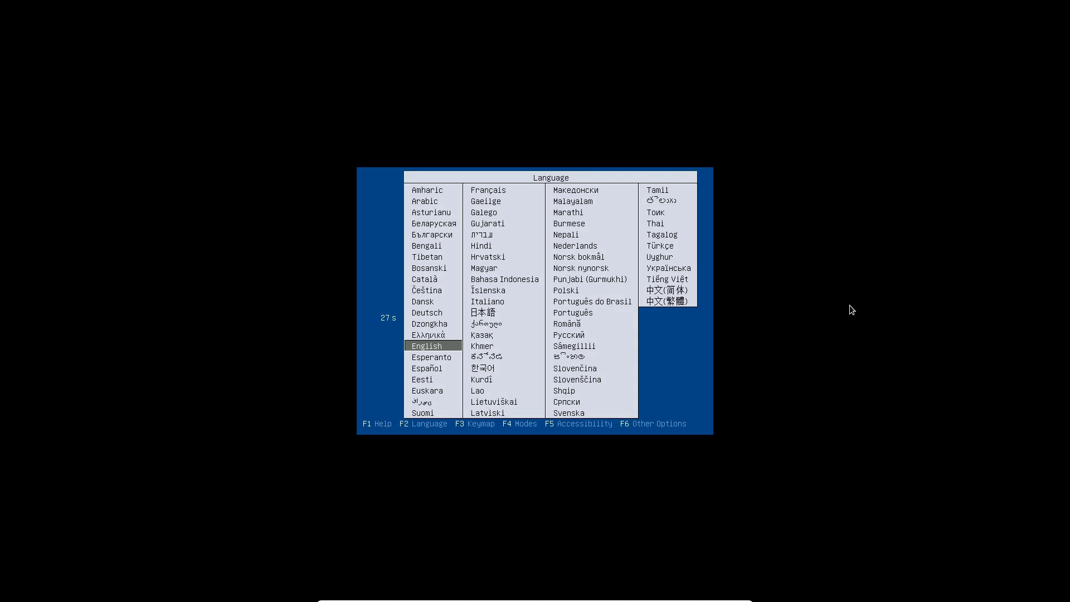
key("Down")
key("Down")
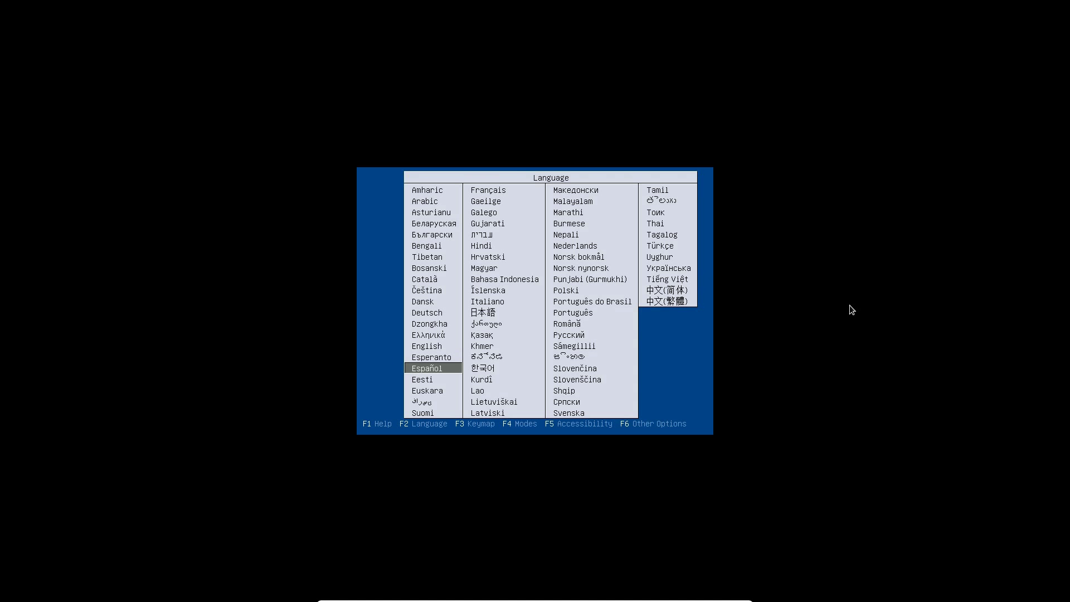
key("Return")
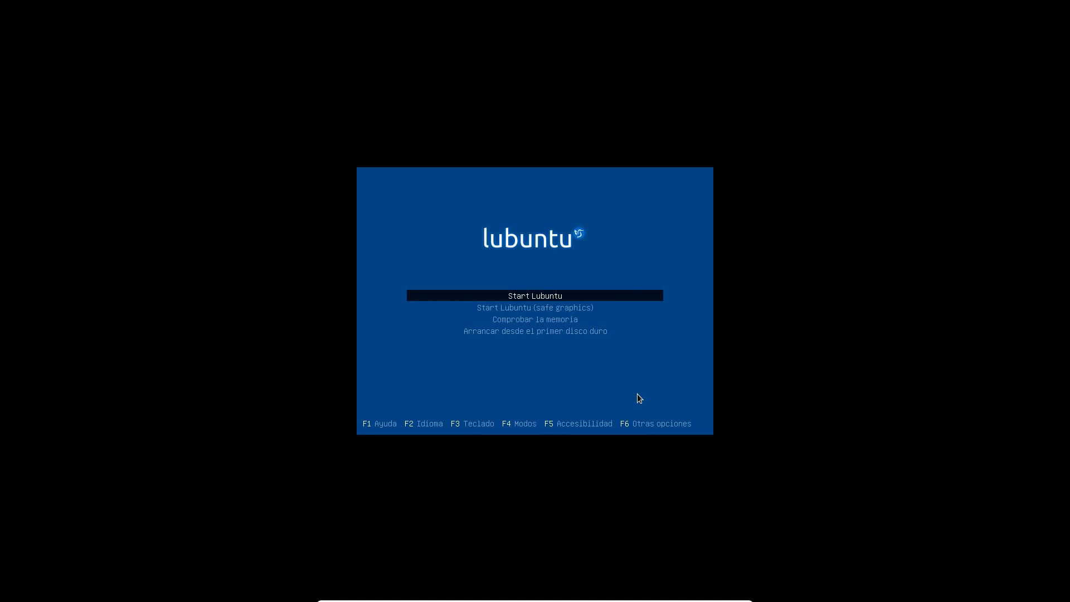
Step: Review the boot options down to booting from the first hard disk, and boot the live session with Start Lubuntu
key("Down")
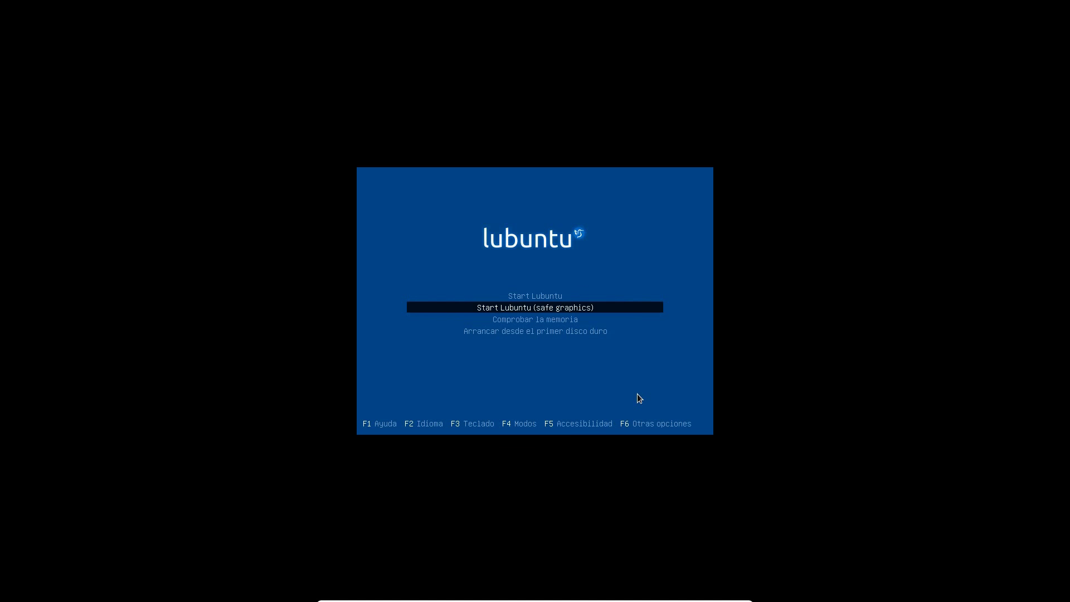
key("Down")
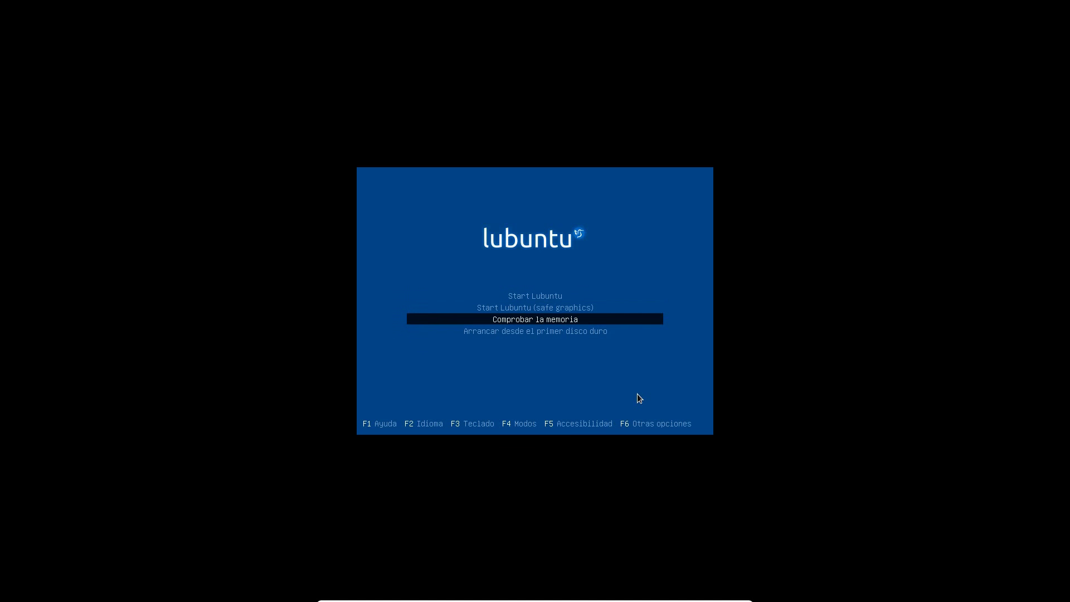
key("Down")
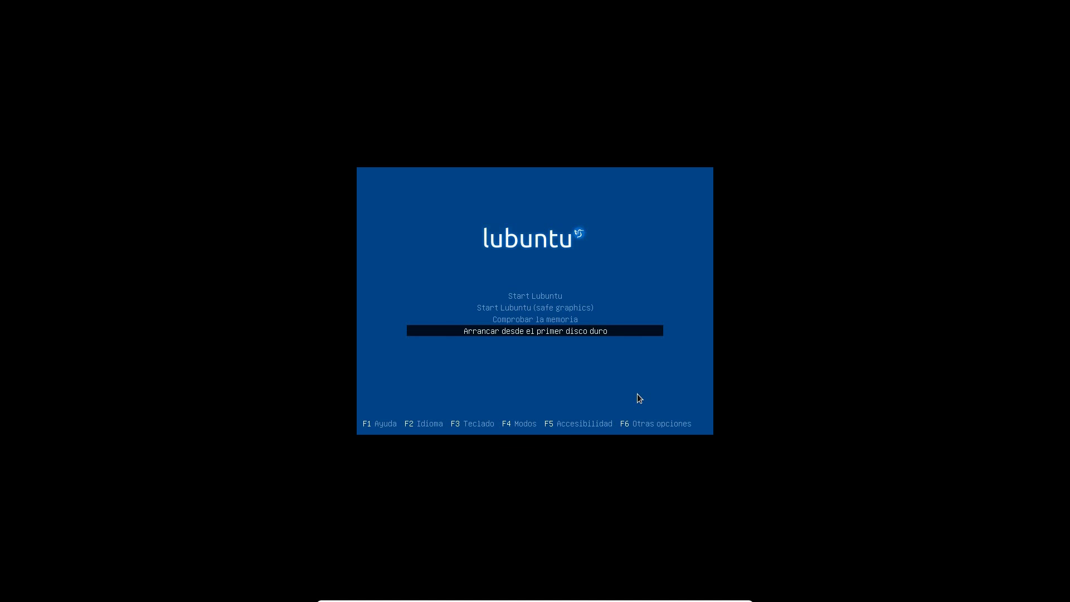
key("Up")
key("Up")
key("Up")
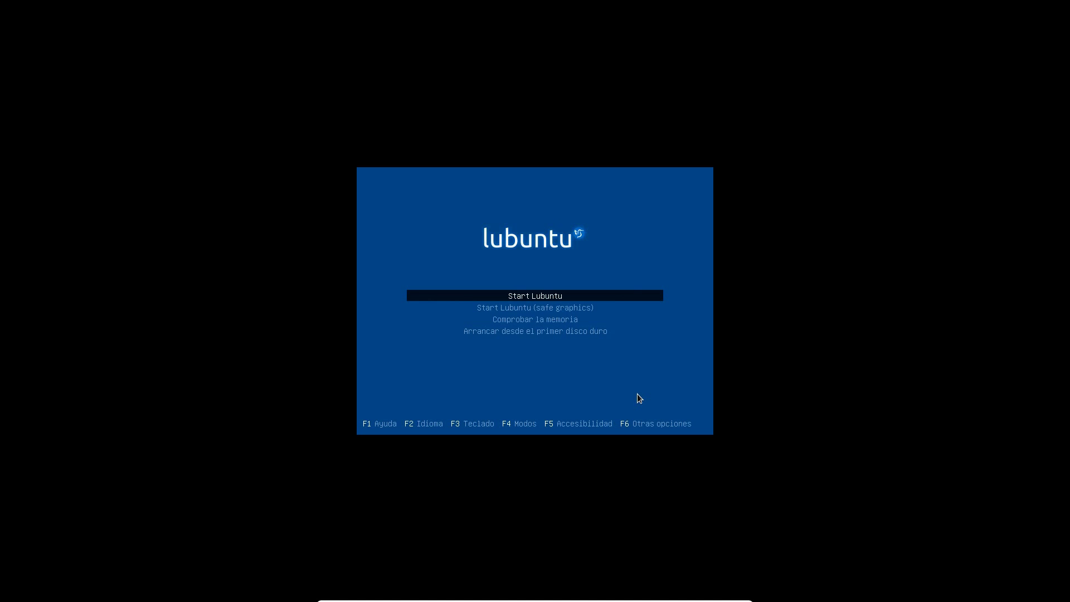
key("Return")
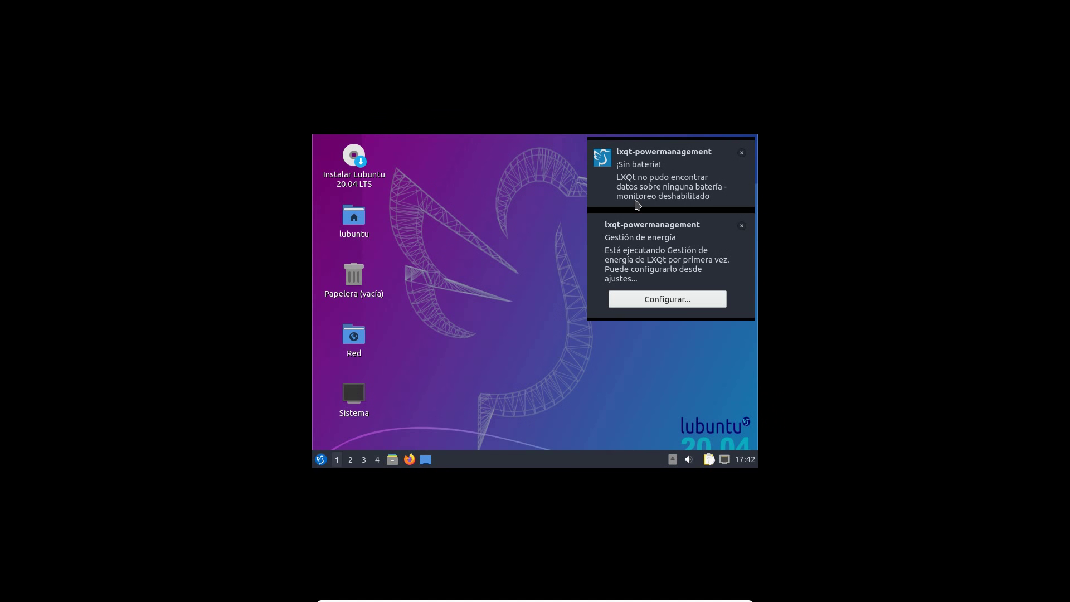
Step: Dismiss the two power management notifications and open the LXQt monitor settings
left_click(740, 152)
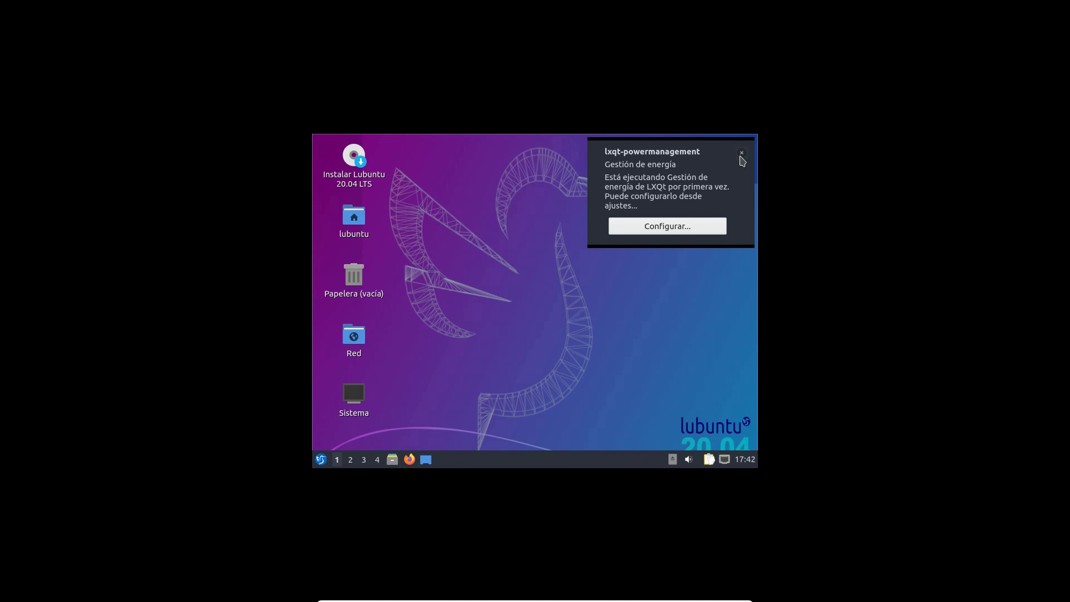
left_click(741, 154)
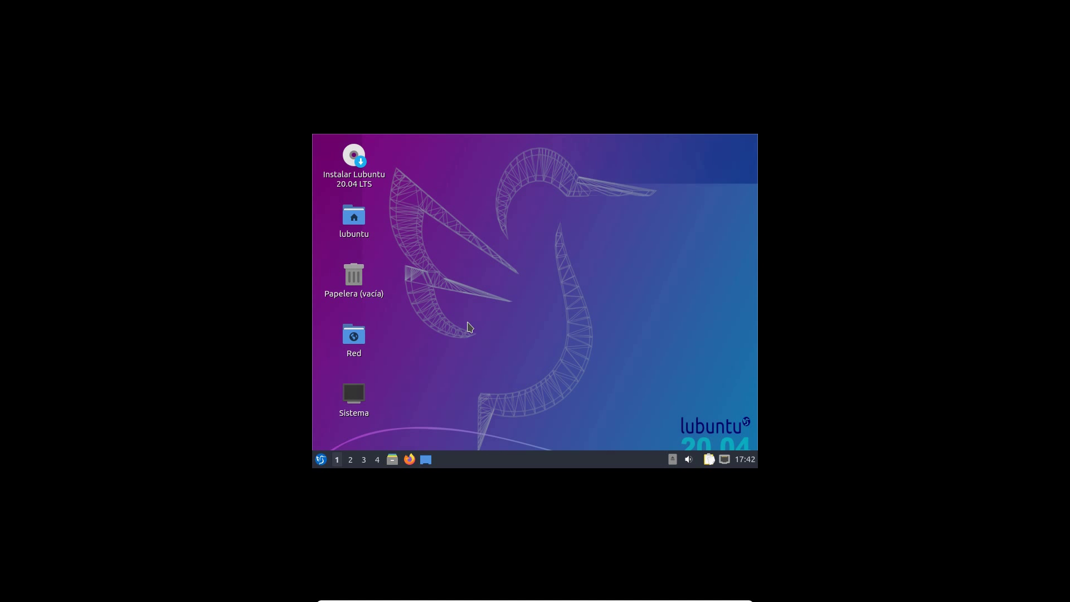
left_click(321, 460)
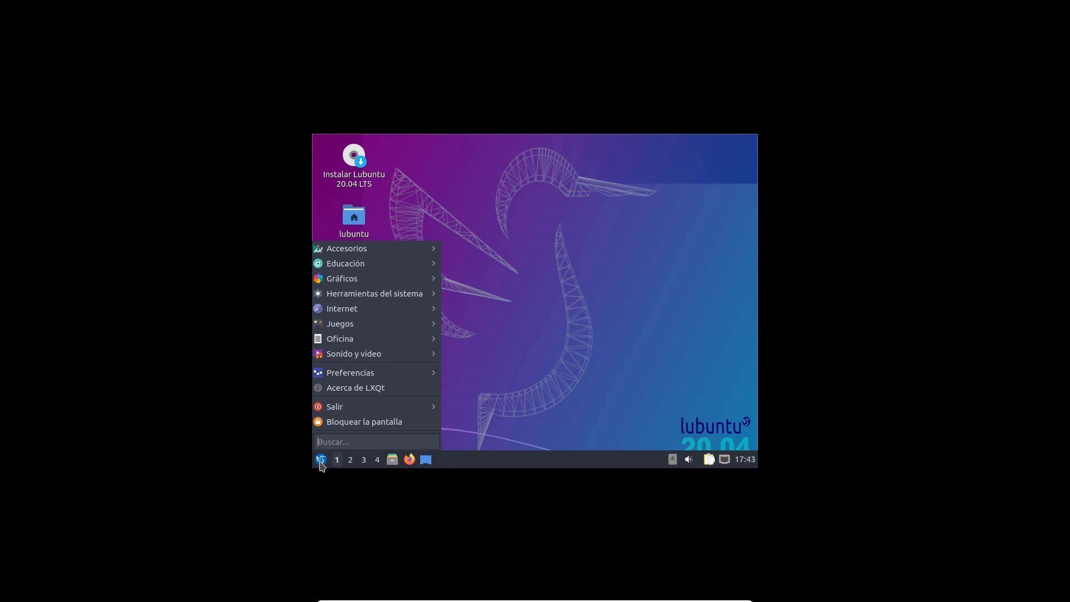
mouse_move(400, 370)
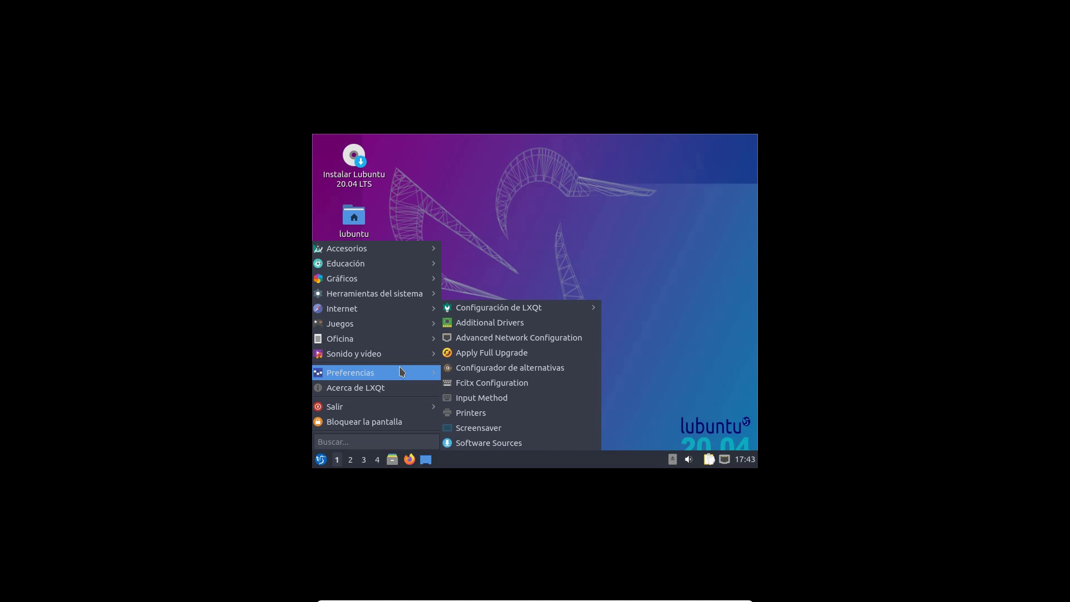
mouse_move(576, 315)
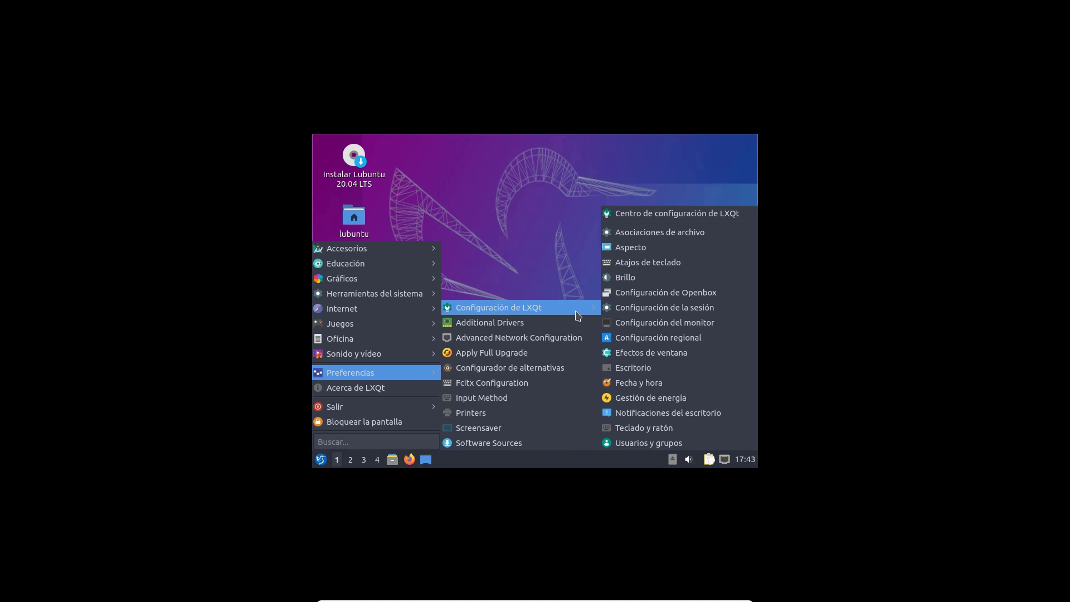
left_click(673, 327)
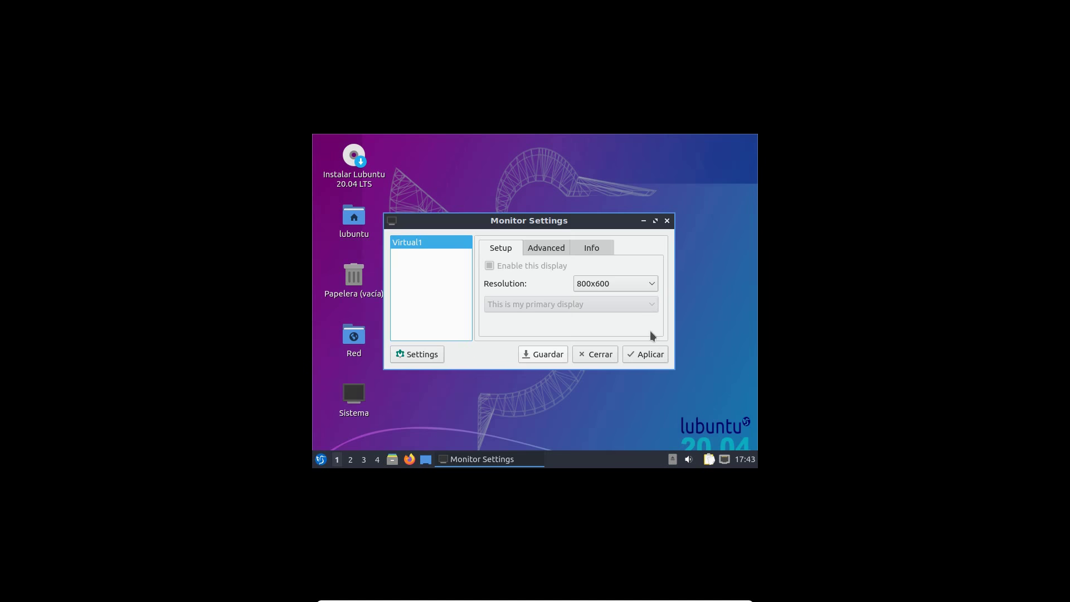
Step: Set the monitor resolution to 1360x768, apply and keep the new settings, and close the monitor settings
left_click(650, 285)
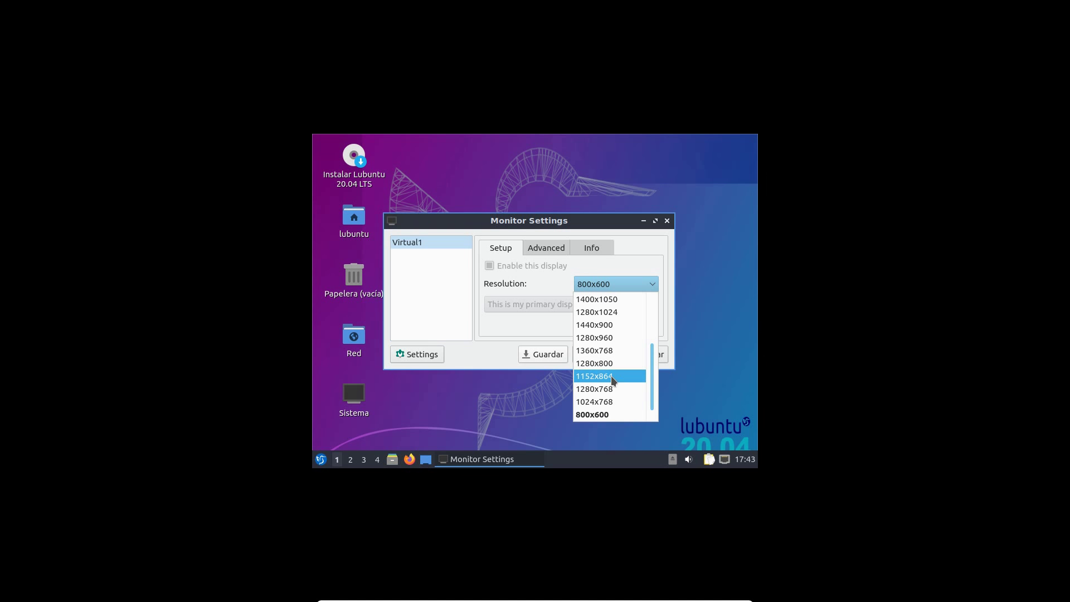
scroll(611, 376, "down", 2)
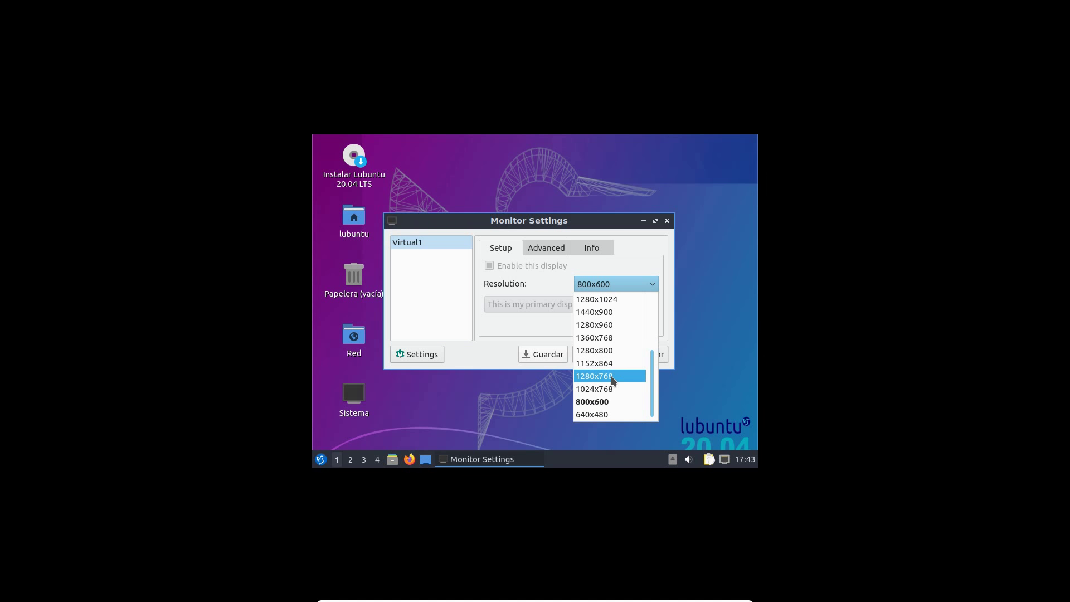
left_click(597, 337)
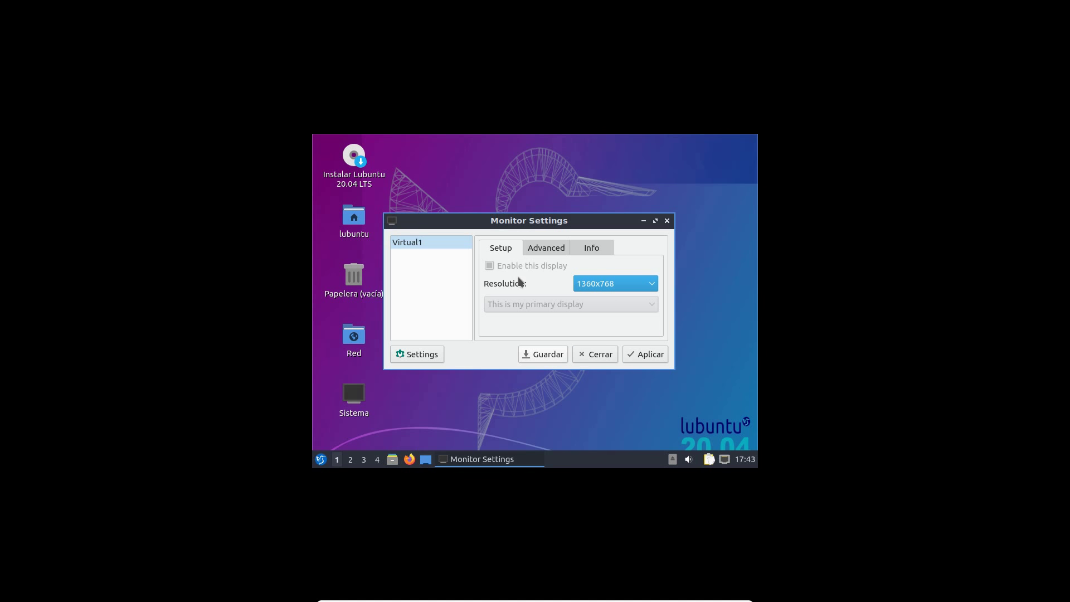
left_click(648, 356)
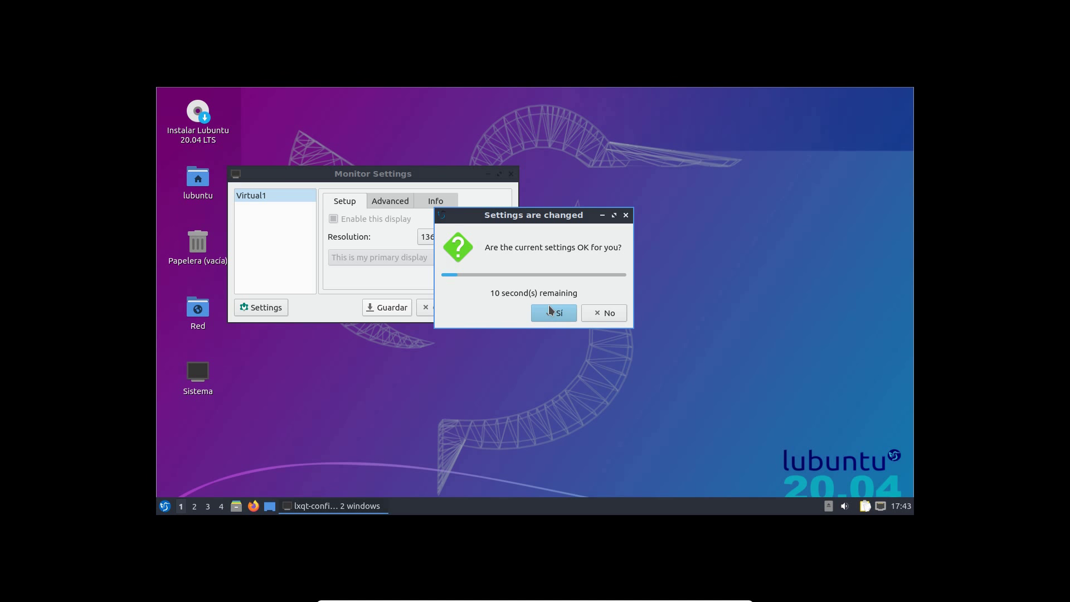
left_click(549, 308)
left_click(453, 311)
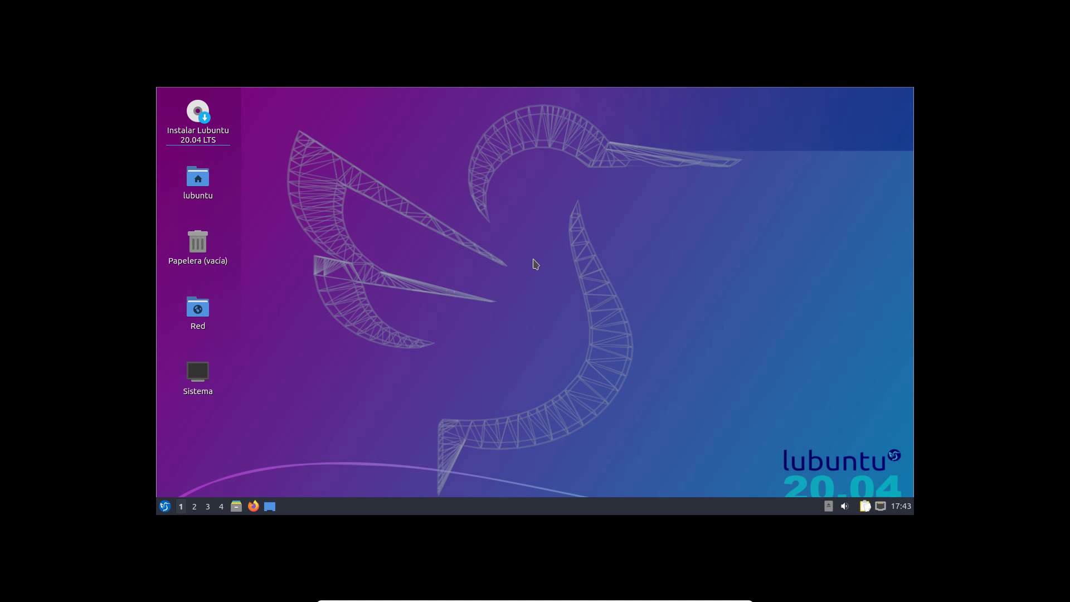
Step: Launch the Lubuntu 20.04 LTS installer from the desktop and continue with español de España as the language
left_click(197, 134)
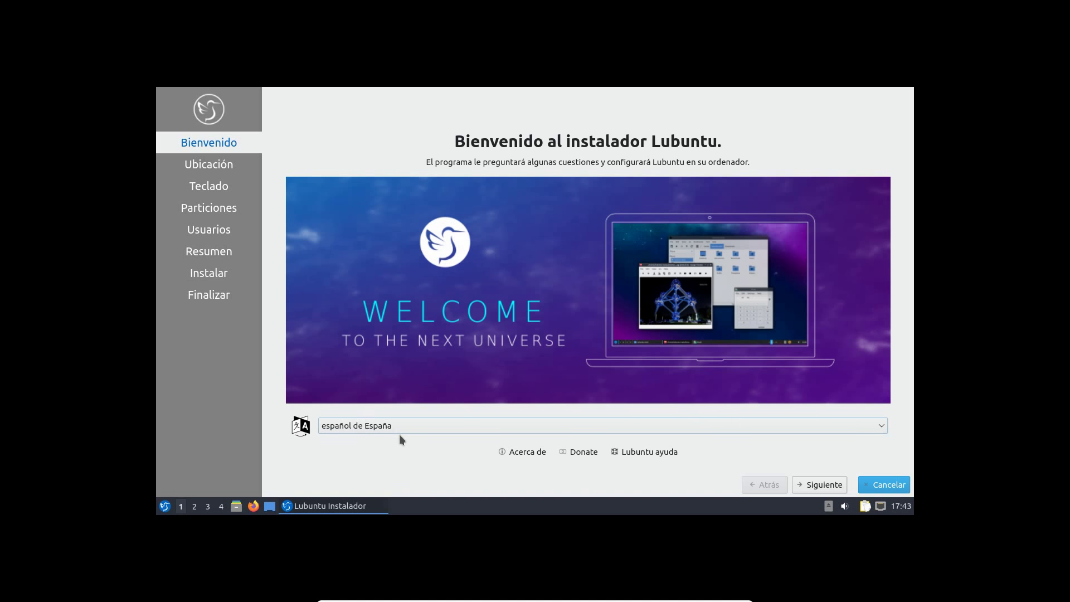
left_click(824, 484)
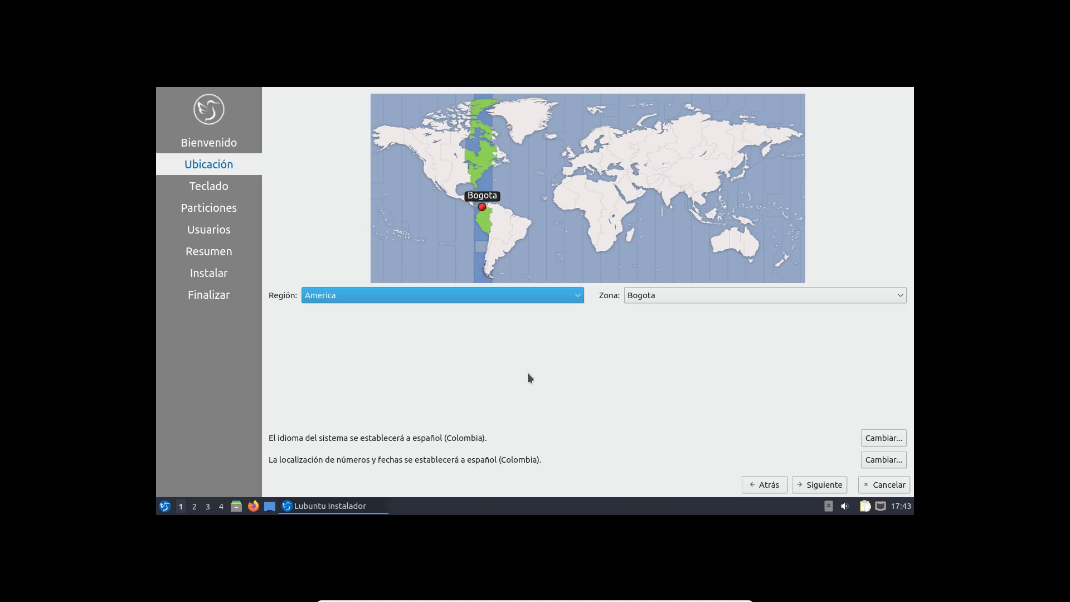
Step: Try other time zones on the location map, such as Ulaanbaatar in Asia and Bangui in Africa
left_click(674, 151)
left_click(691, 161)
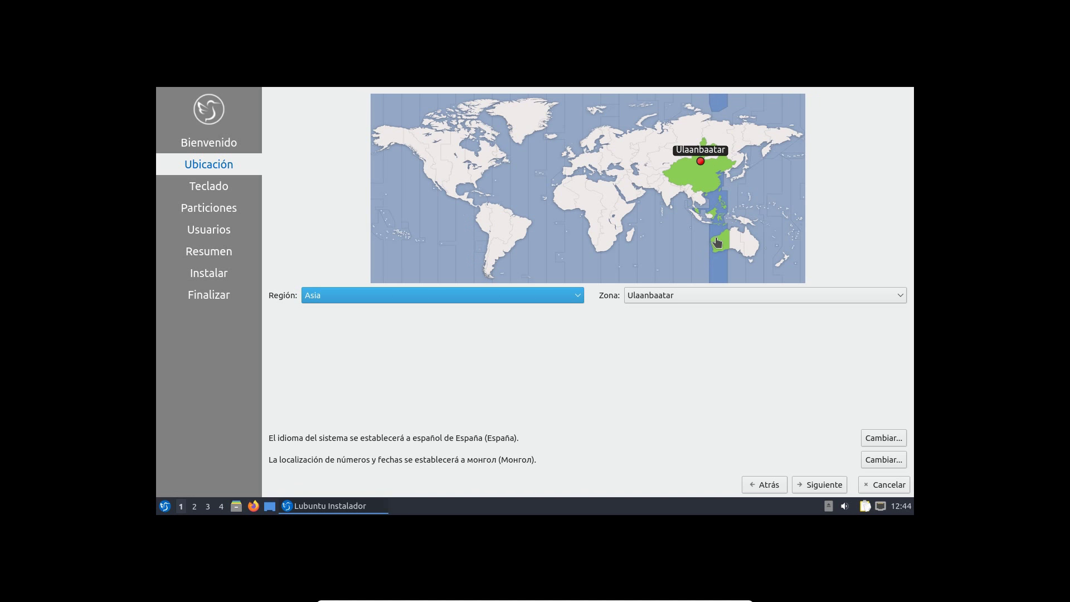
left_click(731, 233)
left_click(594, 208)
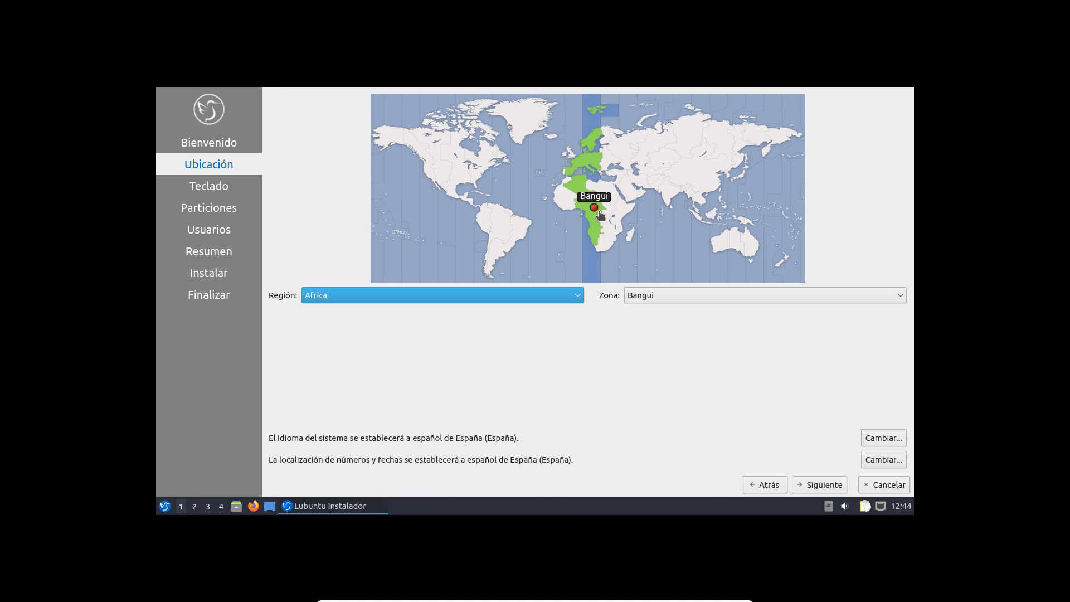
Step: Set the location to region America and zone Bogota on the map, and continue to the keyboard settings
left_click(483, 210)
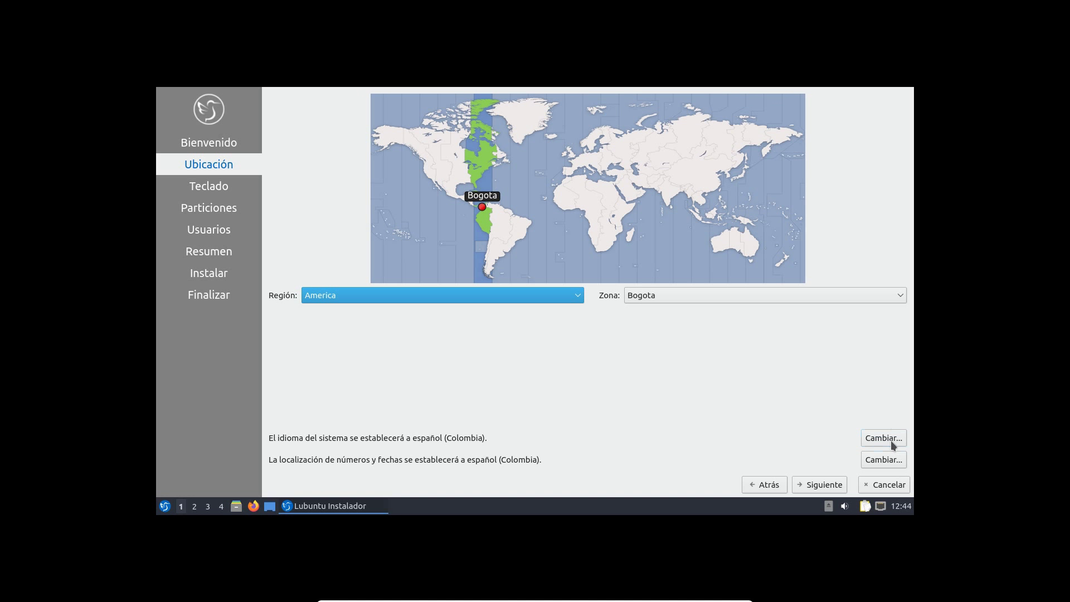
left_click(824, 484)
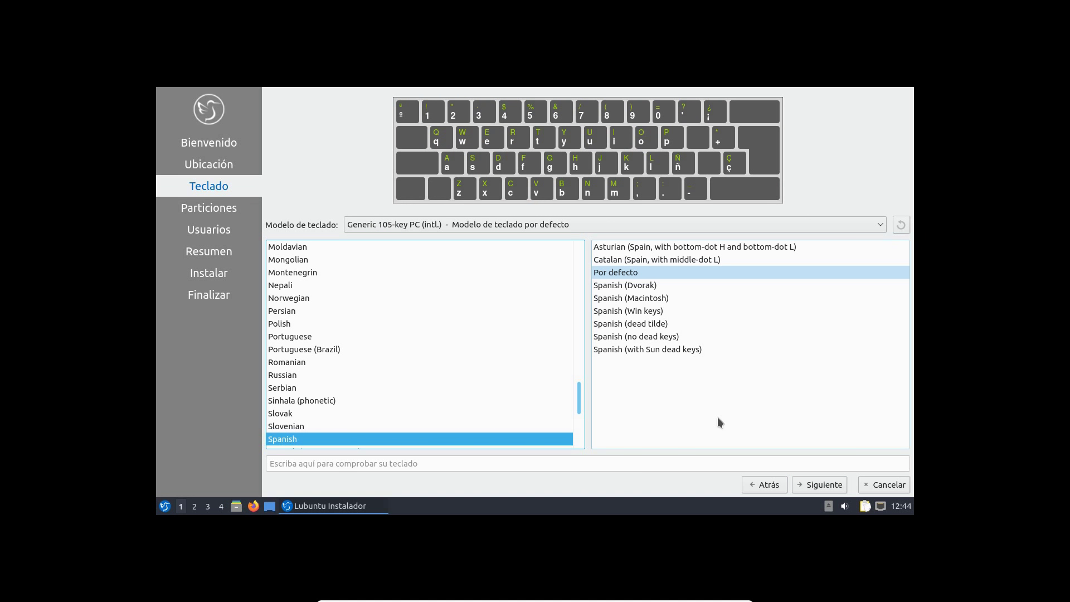
Step: Choose the Spanish (Latin American) keyboard layout, test it by entering ññññ, clear the test text, and continue to the partitions
scroll(566, 336, "down", 1)
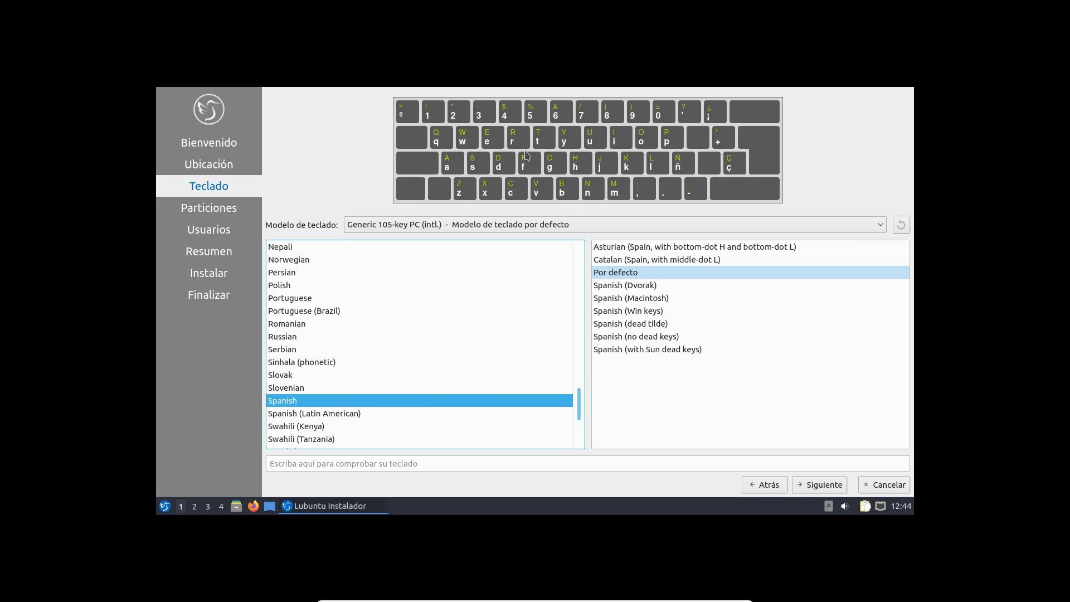
left_click(332, 413)
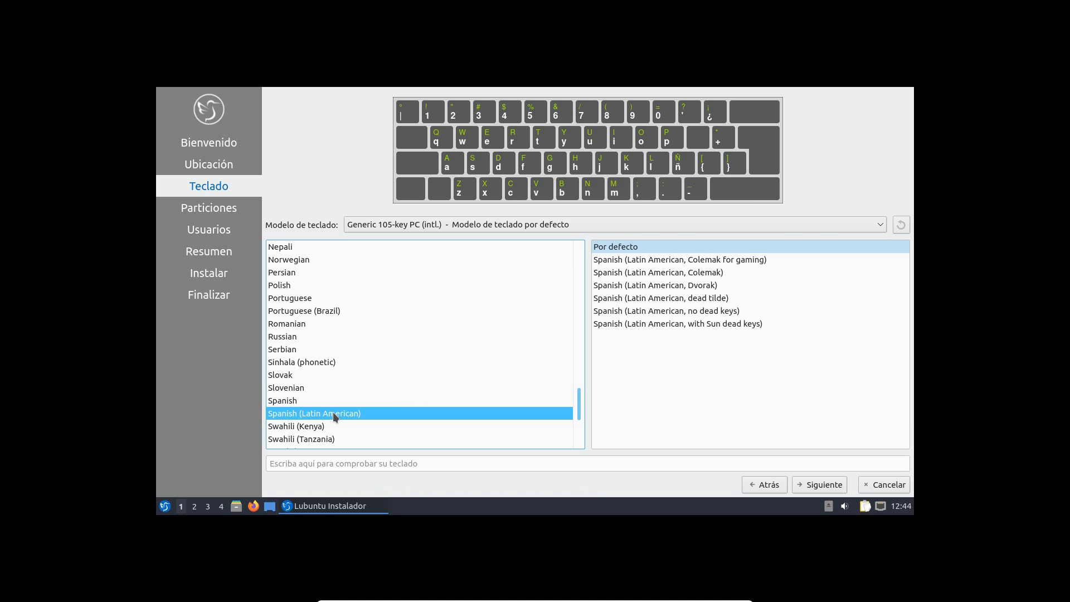
left_click(348, 465)
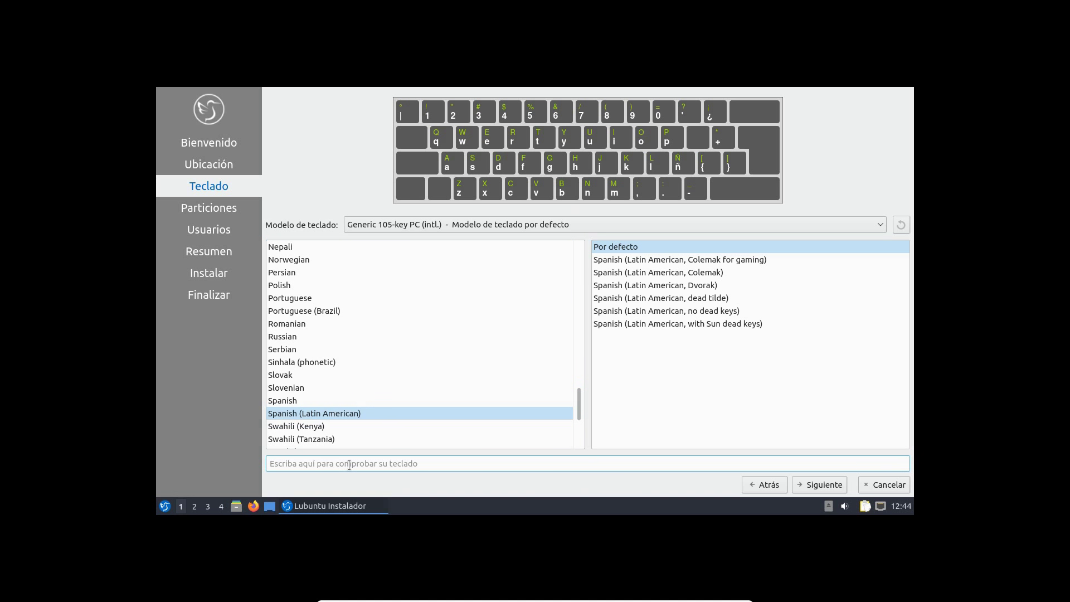
type("ññññ")
key("BackSpace")
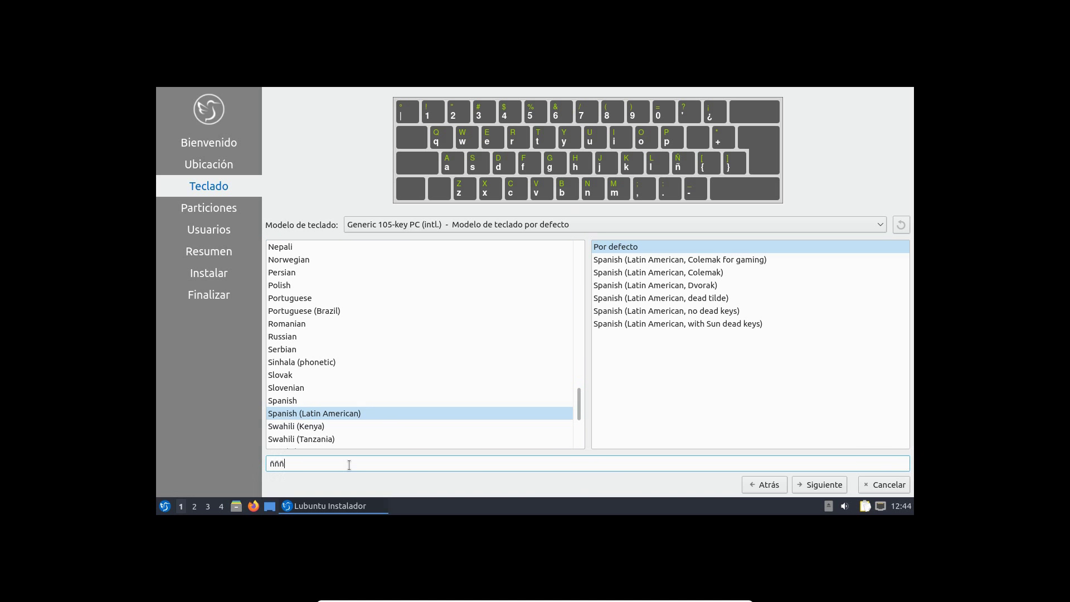
key("BackSpace")
key("BackSpace")
key("BackSpace")
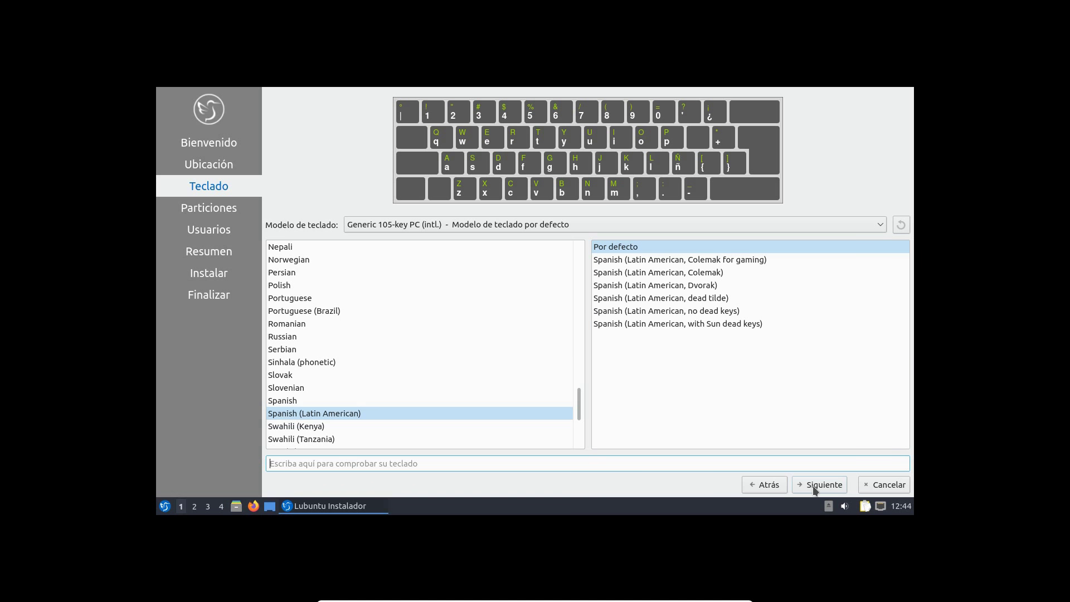
left_click(811, 484)
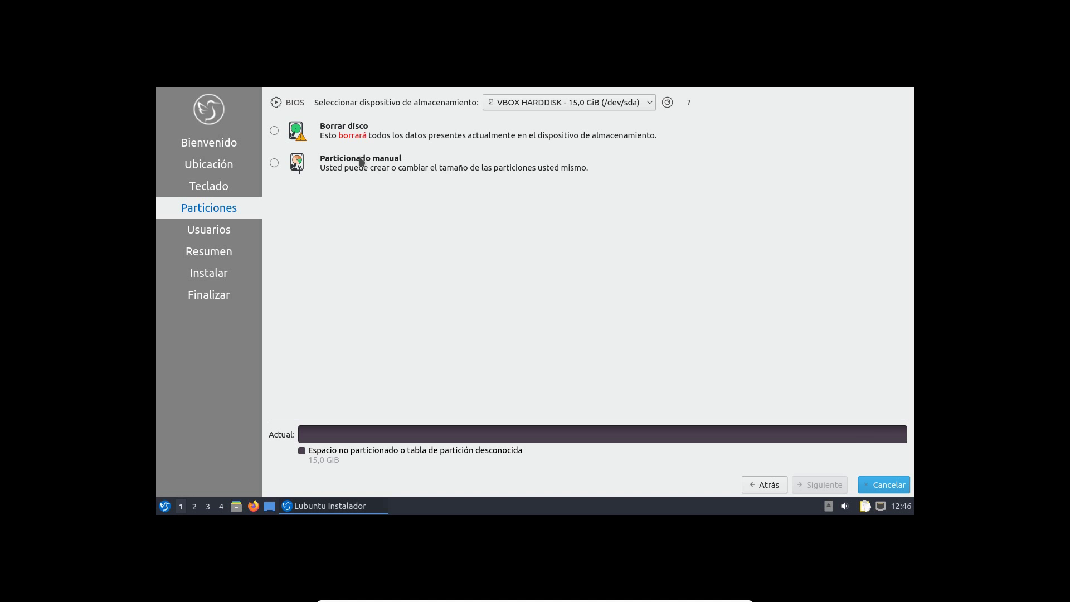
Step: Choose manual partitioning for the VBOX HARDDISK and create a new GUID (GPT) partition table on it
left_click(274, 162)
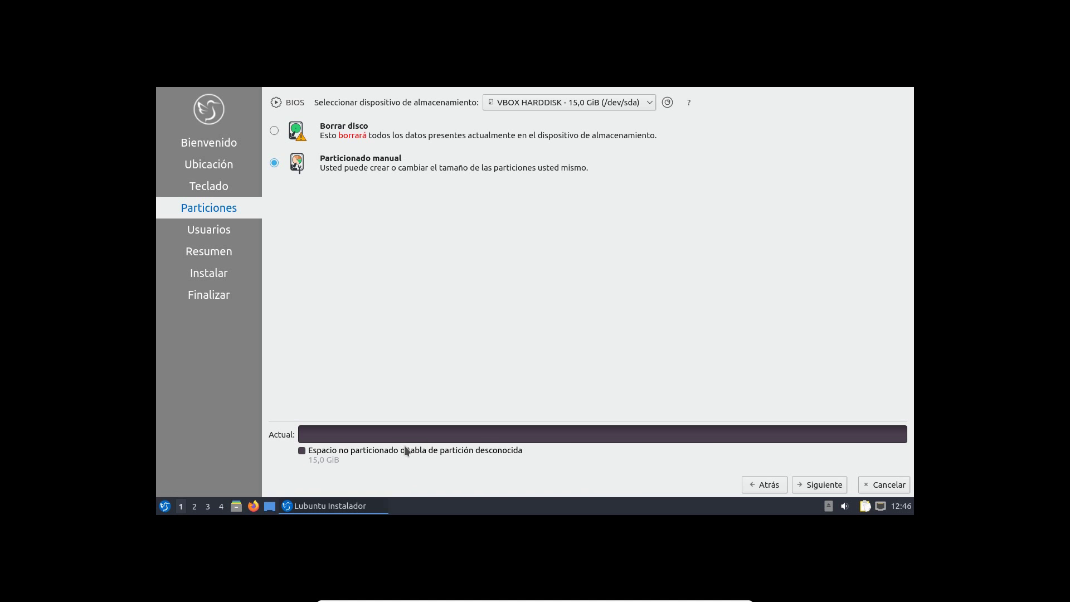
left_click(827, 483)
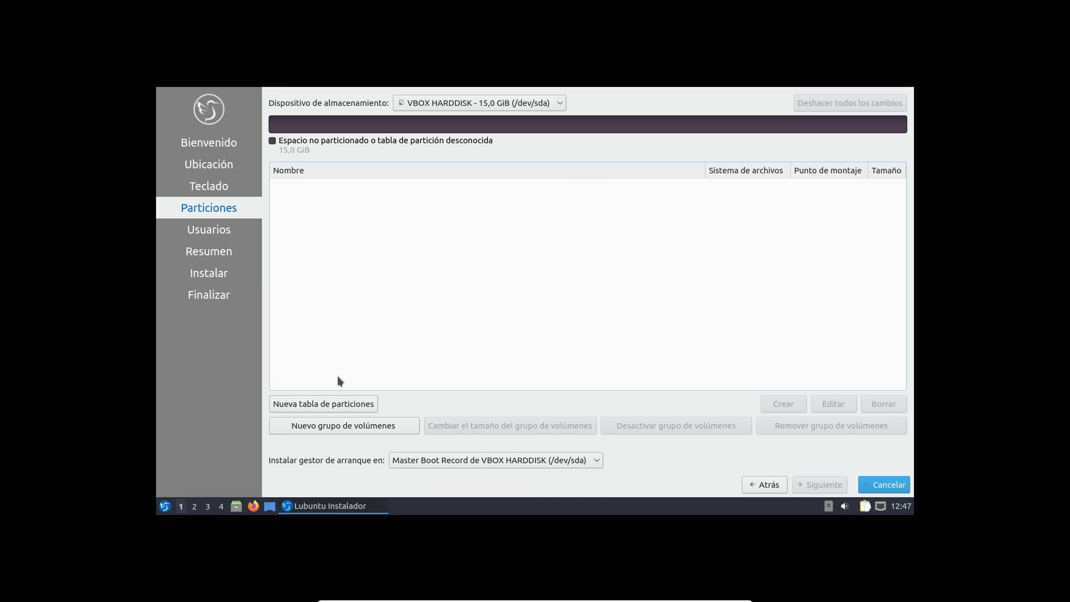
left_click(343, 407)
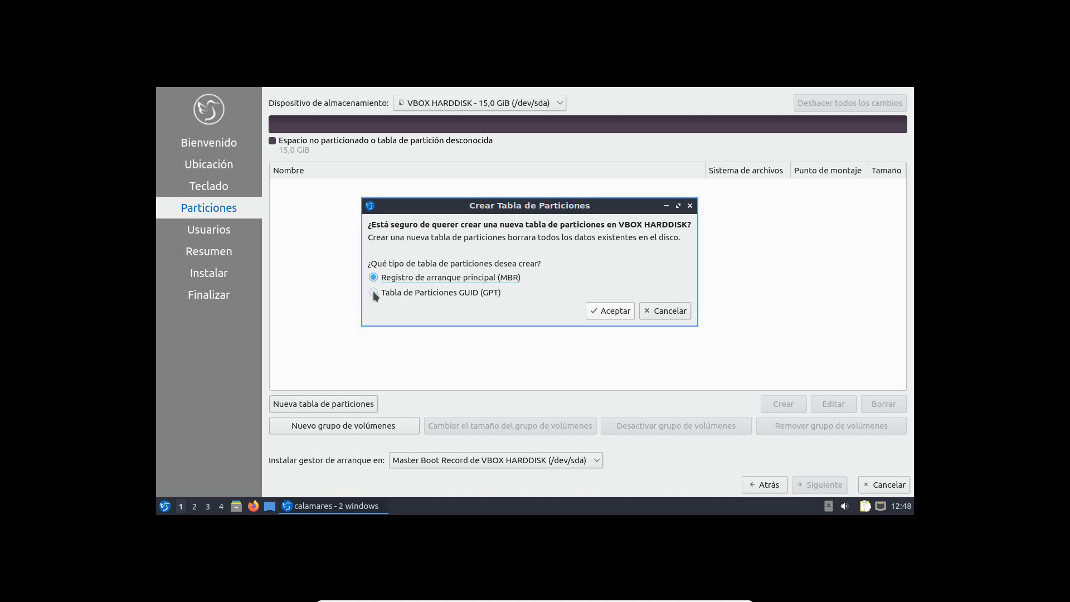
left_click(490, 292)
left_click(621, 310)
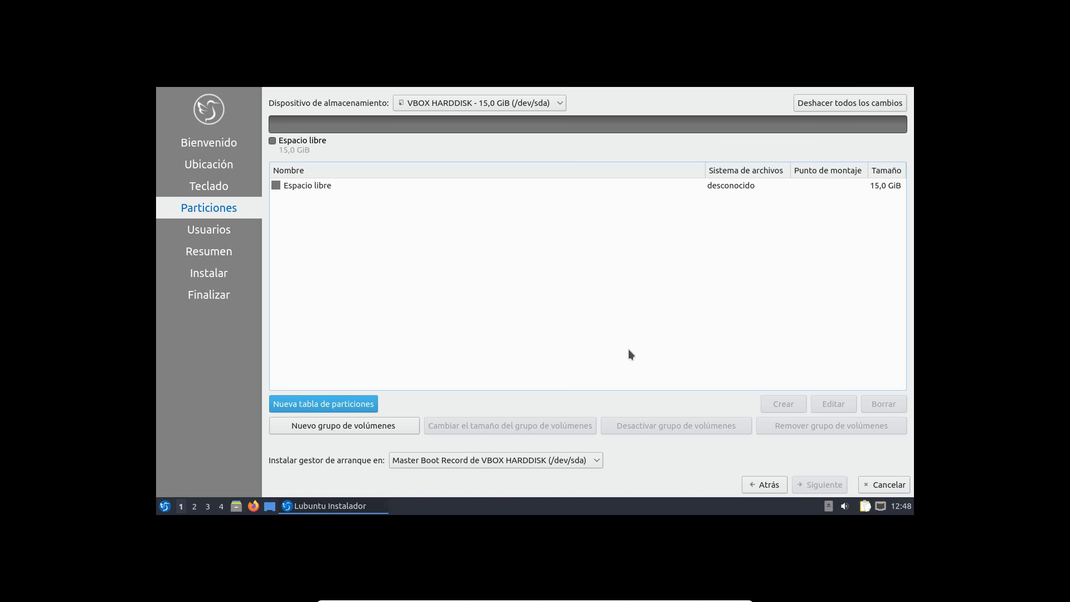
Step: Create a 10000 MiB ext4 partition in the free space with mount point / and no flags
left_click(309, 185)
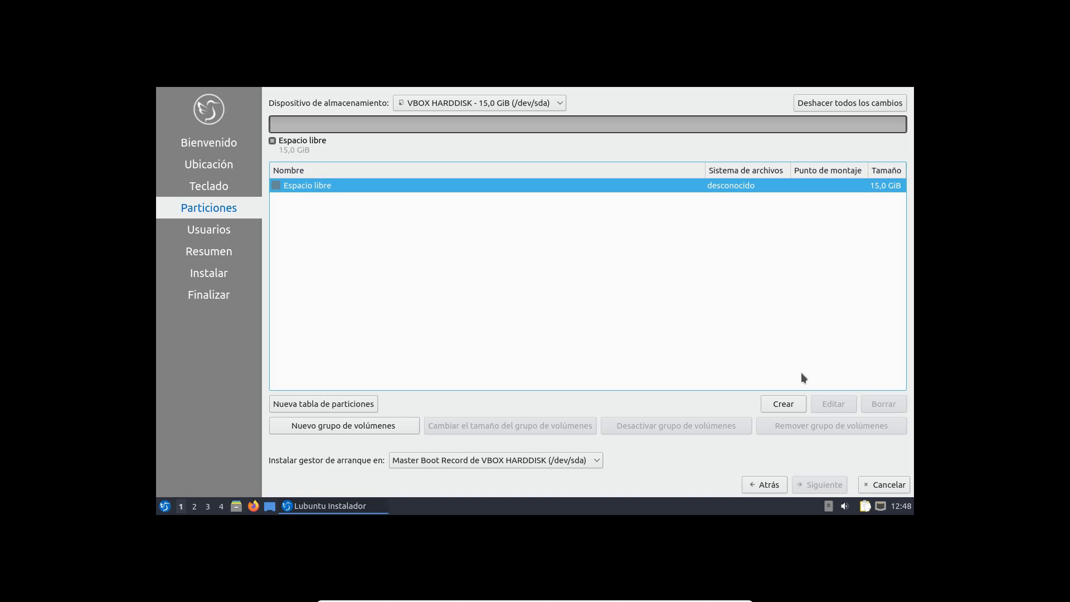
left_click(783, 402)
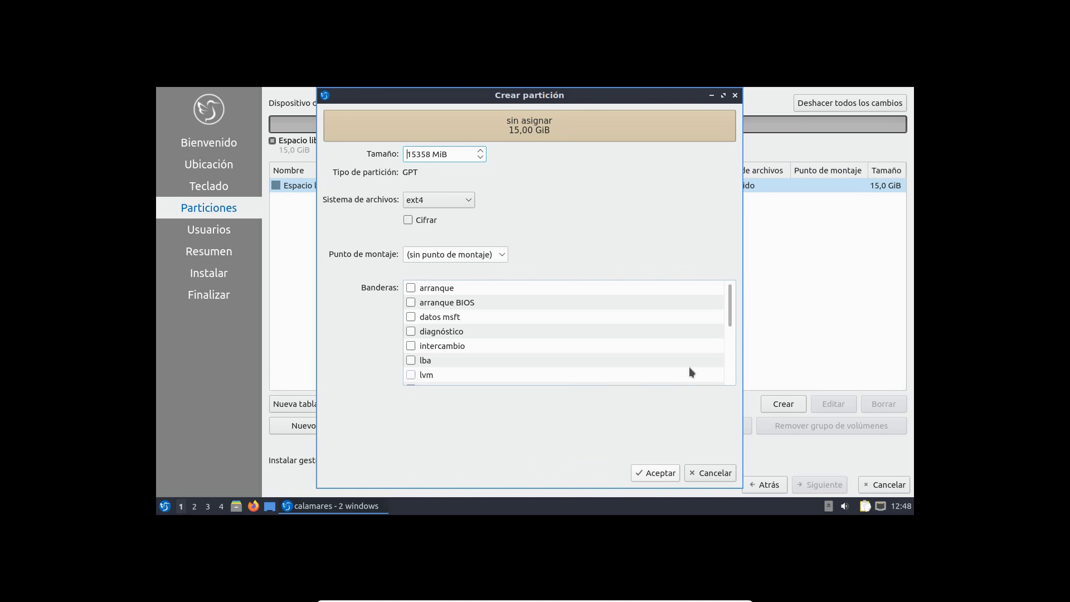
double_click(430, 155)
type("10")
type("000")
left_click(502, 260)
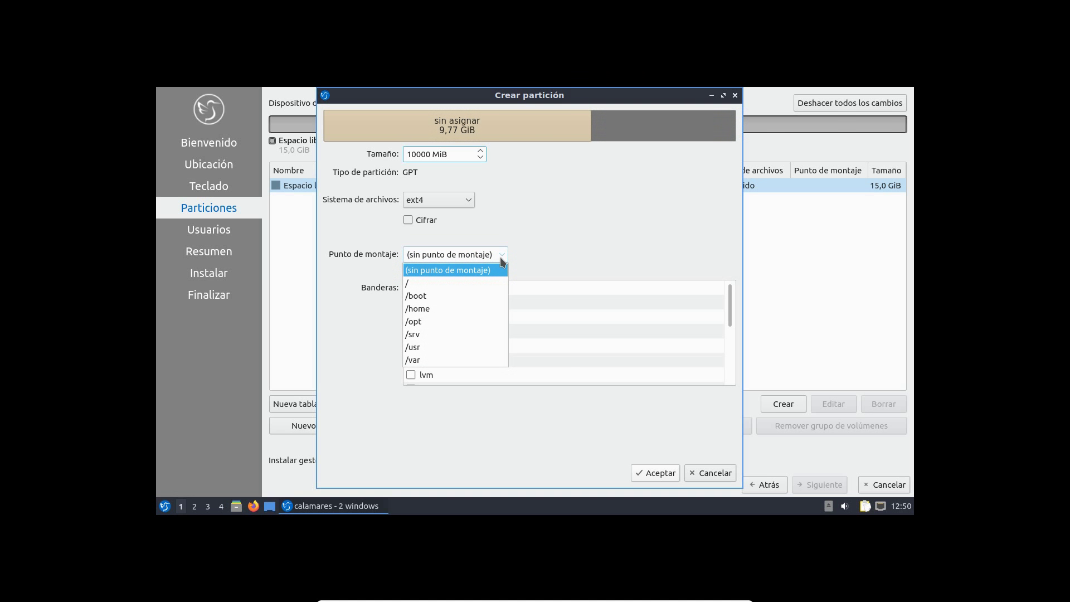
left_click(409, 283)
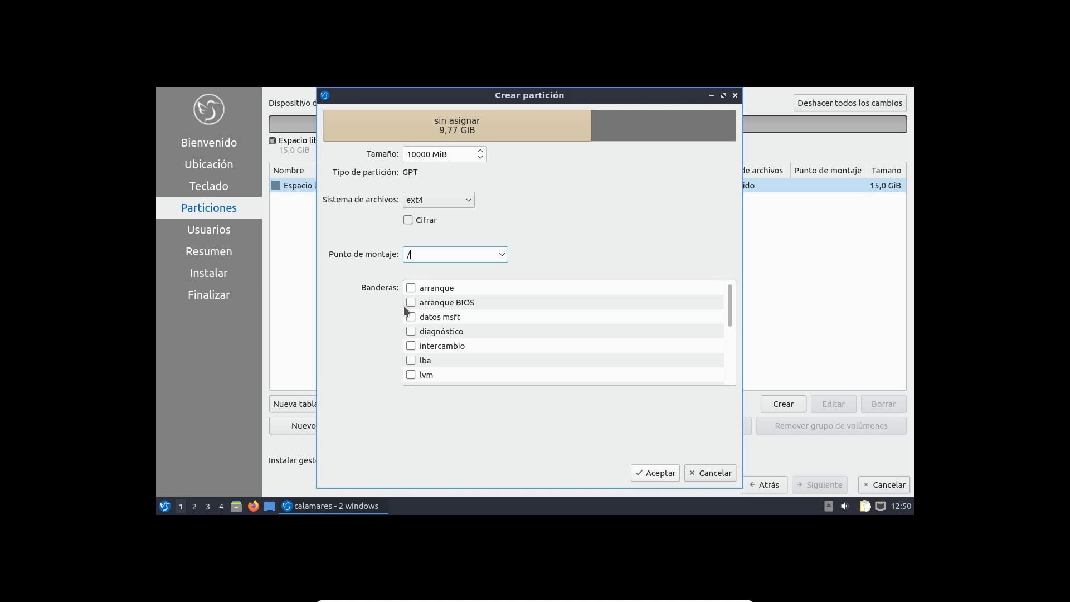
scroll(536, 332, "down", 3)
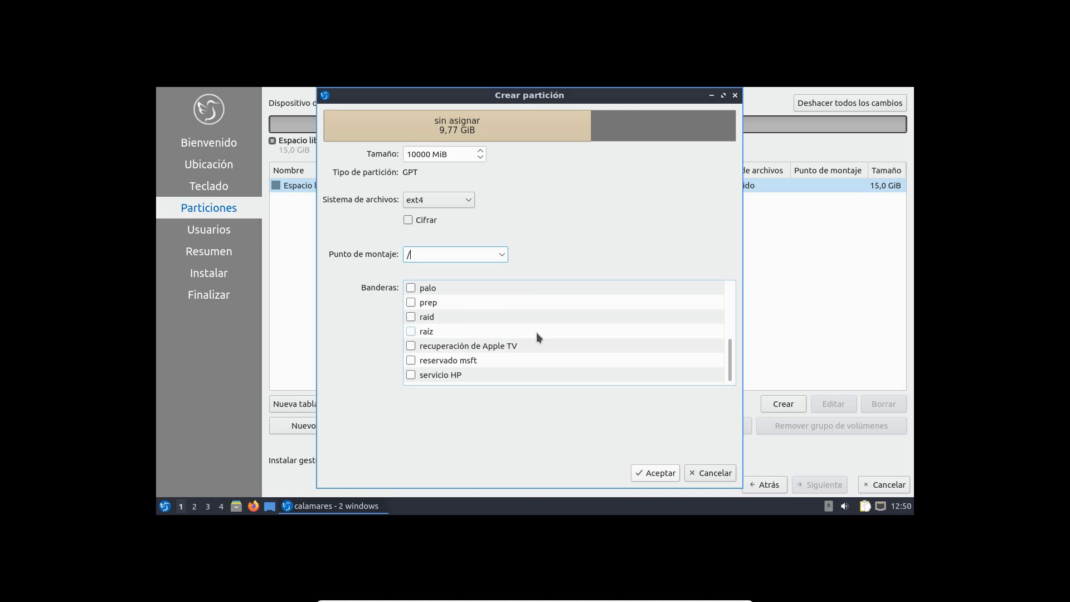
scroll(503, 362, "up", 1)
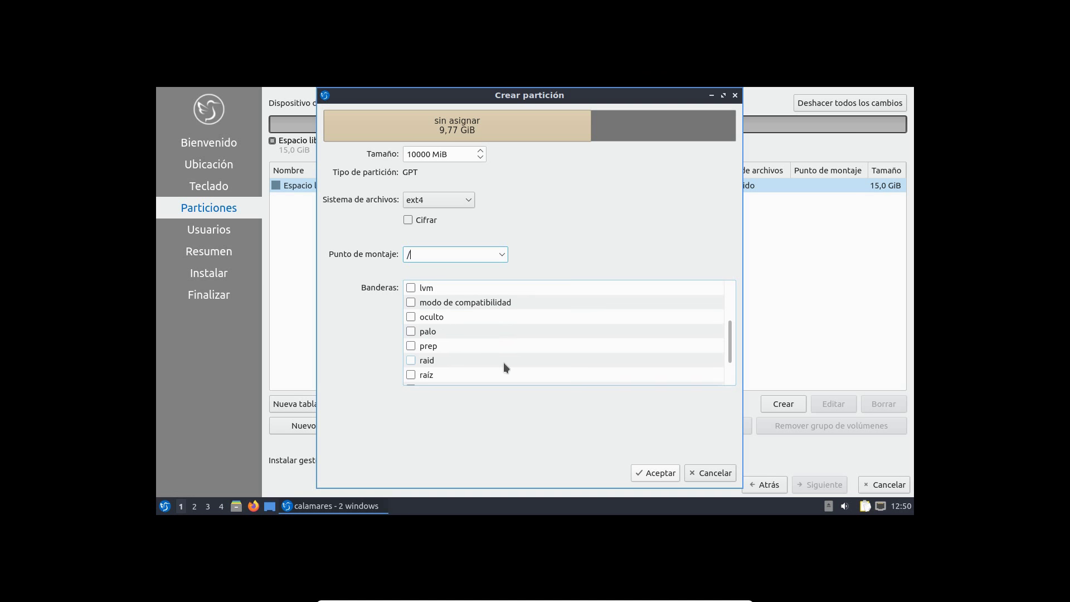
scroll(503, 362, "up", 2)
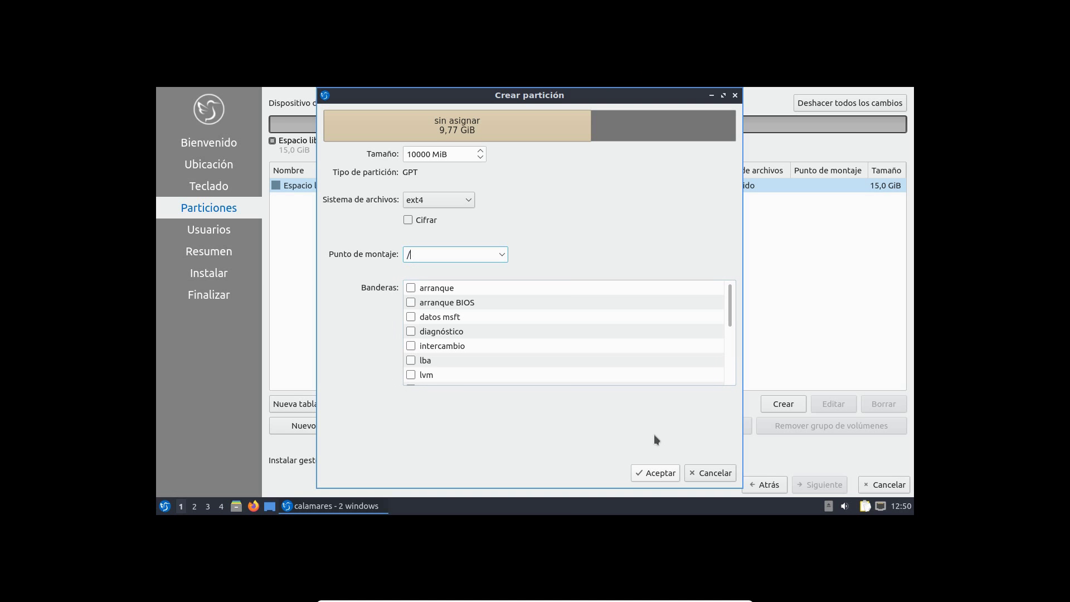
left_click(660, 473)
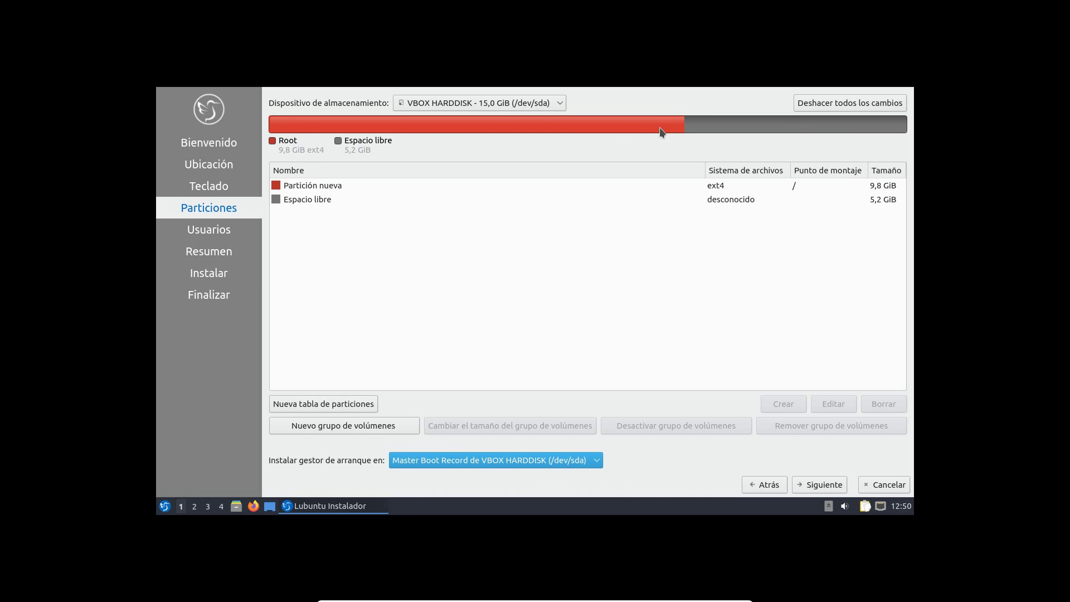
Step: Create a 2048 MiB linuxswap partition in the remaining free space with the intercambio flag enabled
left_click(316, 199)
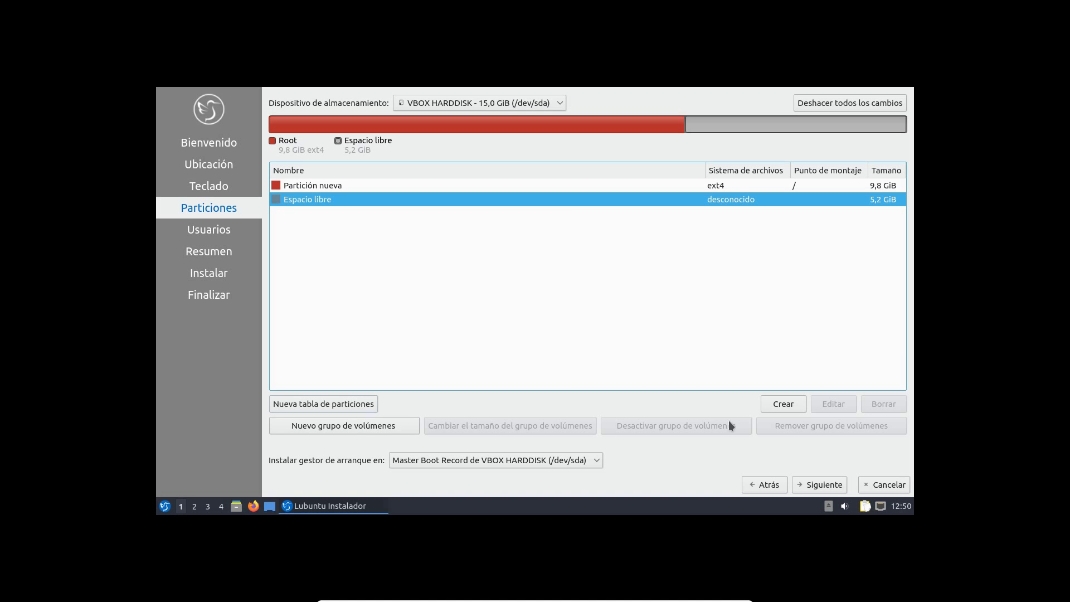
left_click(783, 403)
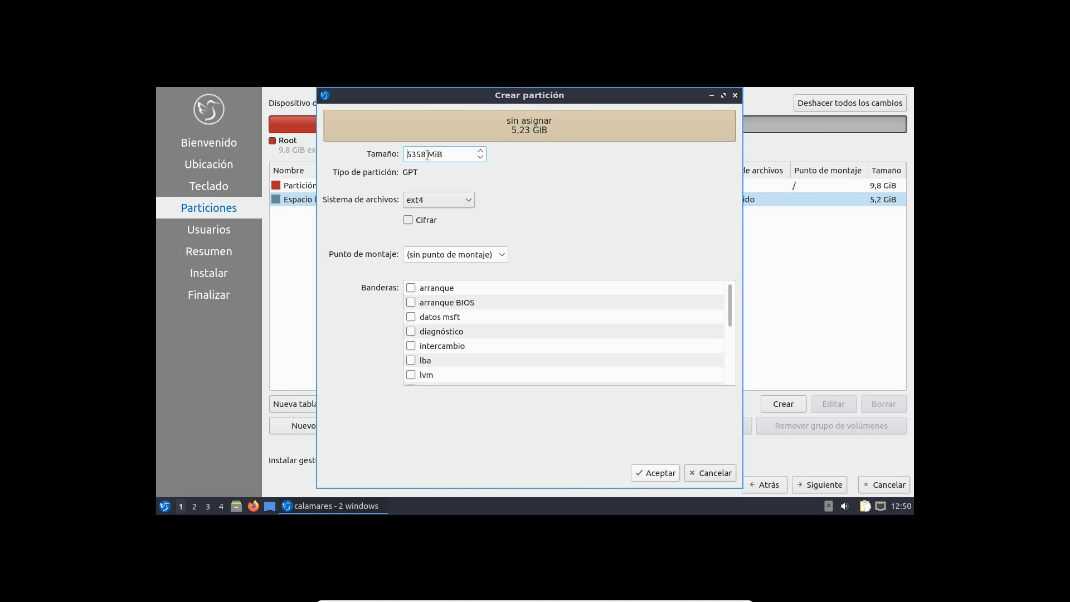
left_click_drag(427, 154, 375, 159)
type("2048")
left_click(469, 203)
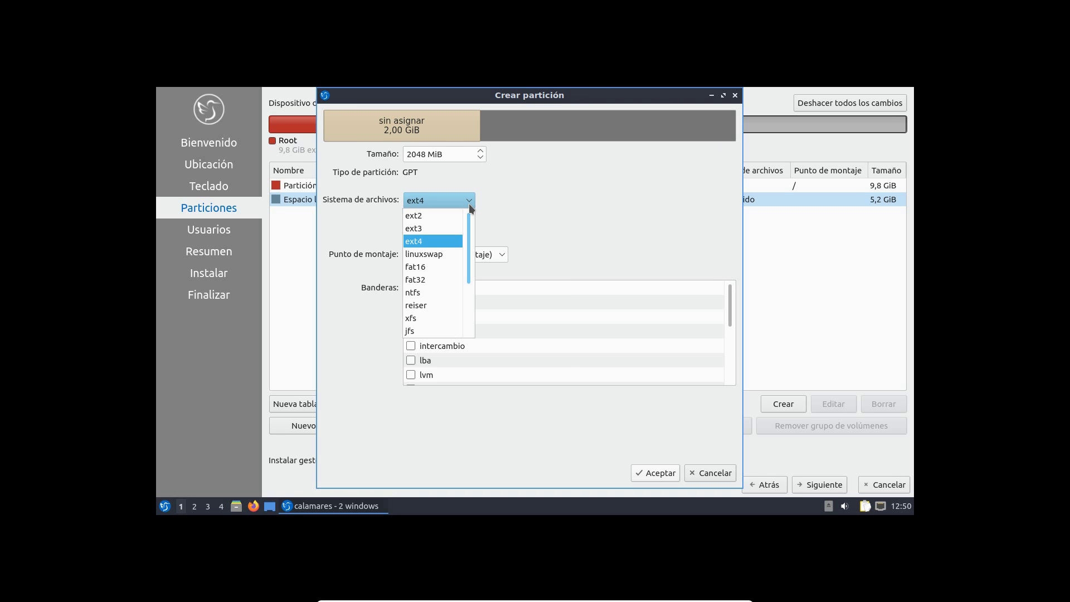
left_click(439, 254)
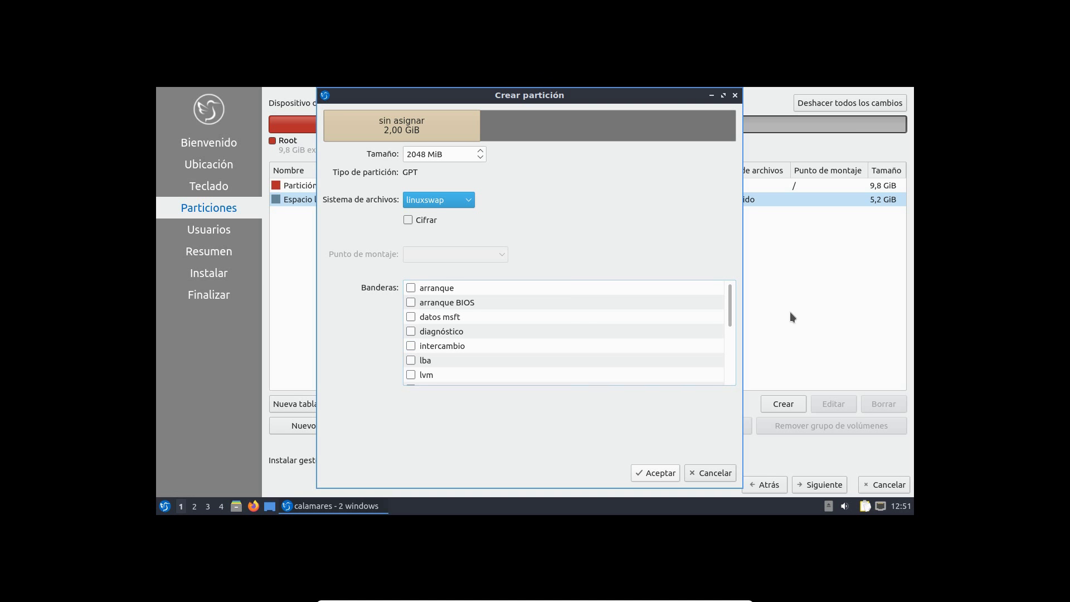
left_click_drag(728, 303, 731, 315)
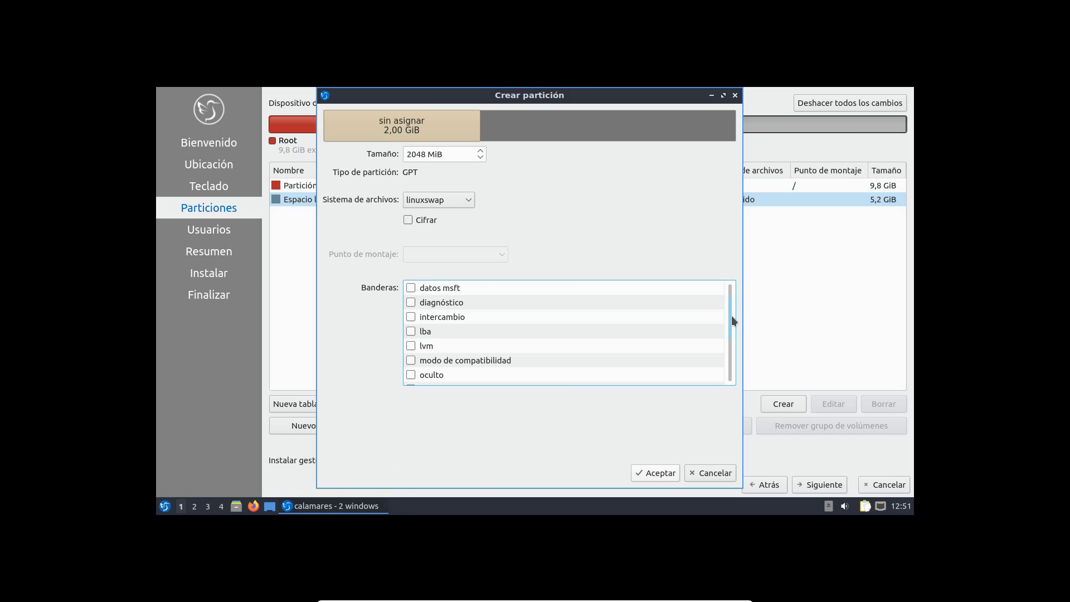
left_click(409, 317)
left_click_drag(730, 319, 724, 380)
left_click(661, 472)
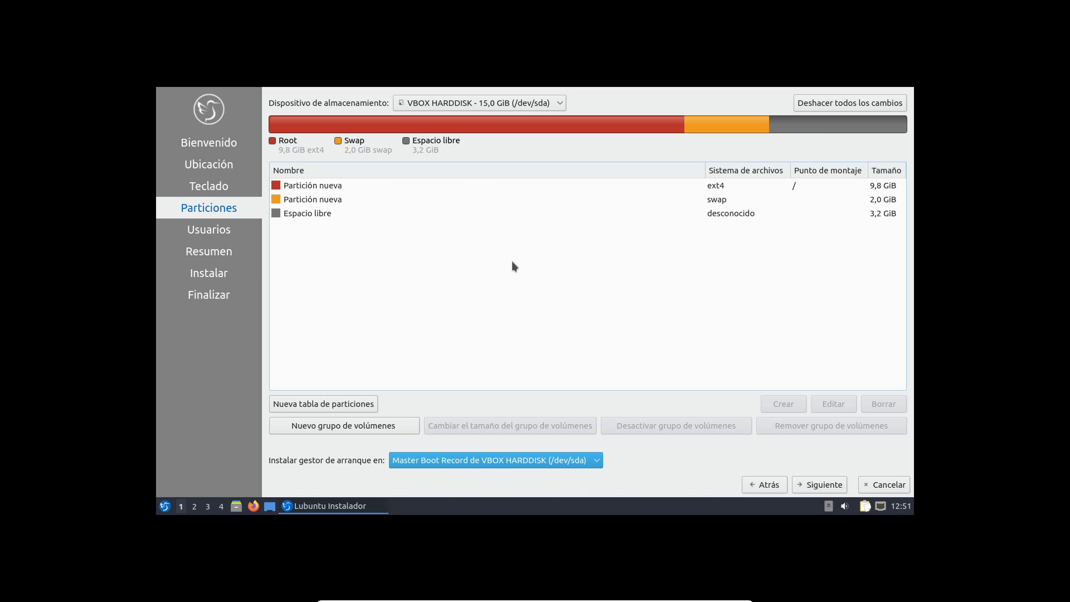
Step: Create a 3310 MiB ext4 partition in the remaining free space with mount point /home and continue to the user setup
left_click(309, 212)
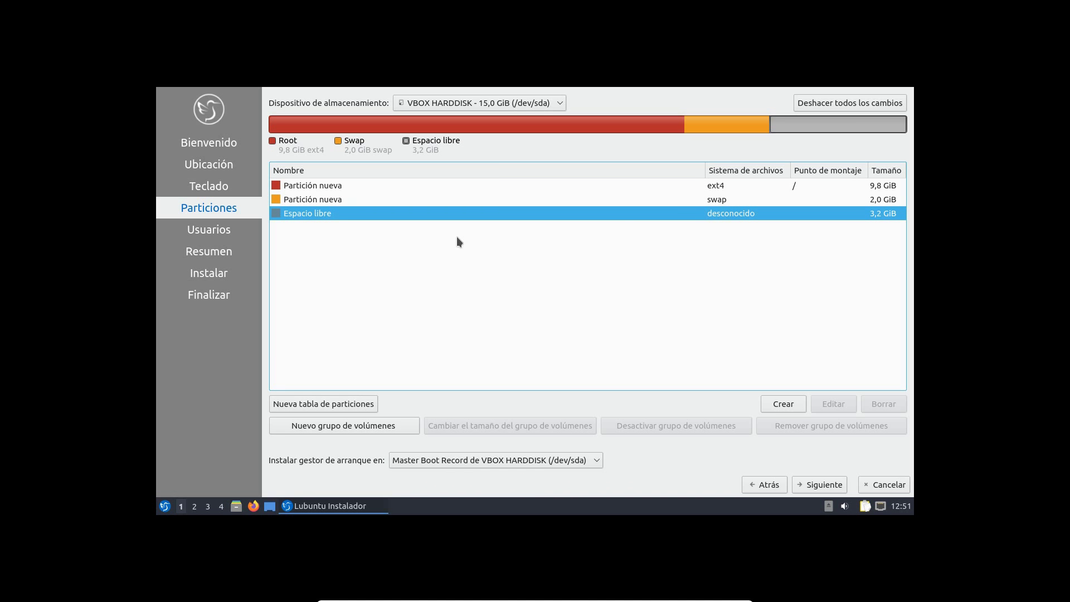
left_click(788, 405)
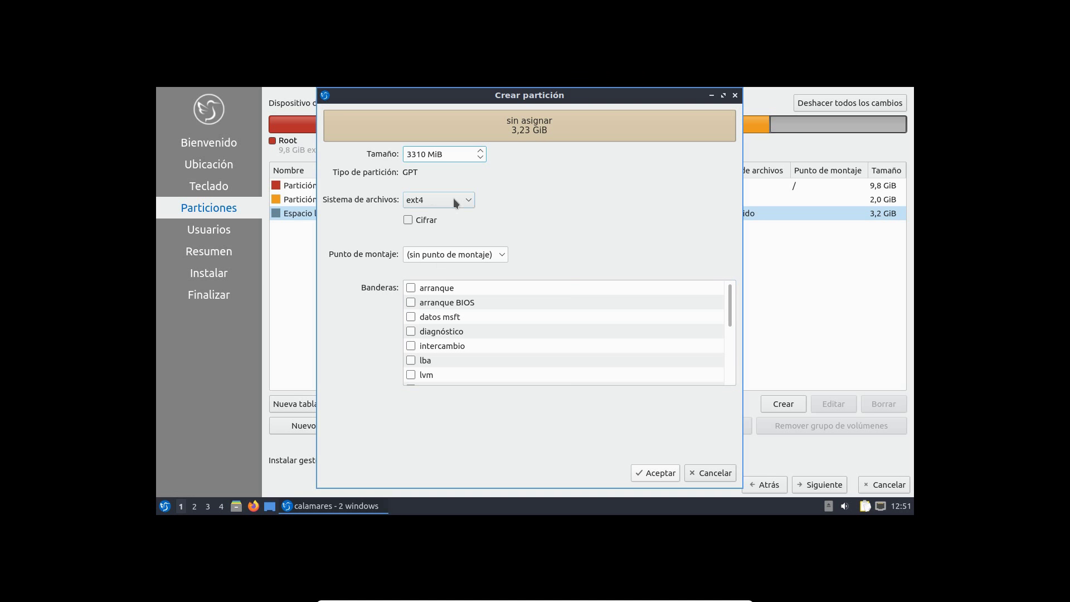
left_click(502, 256)
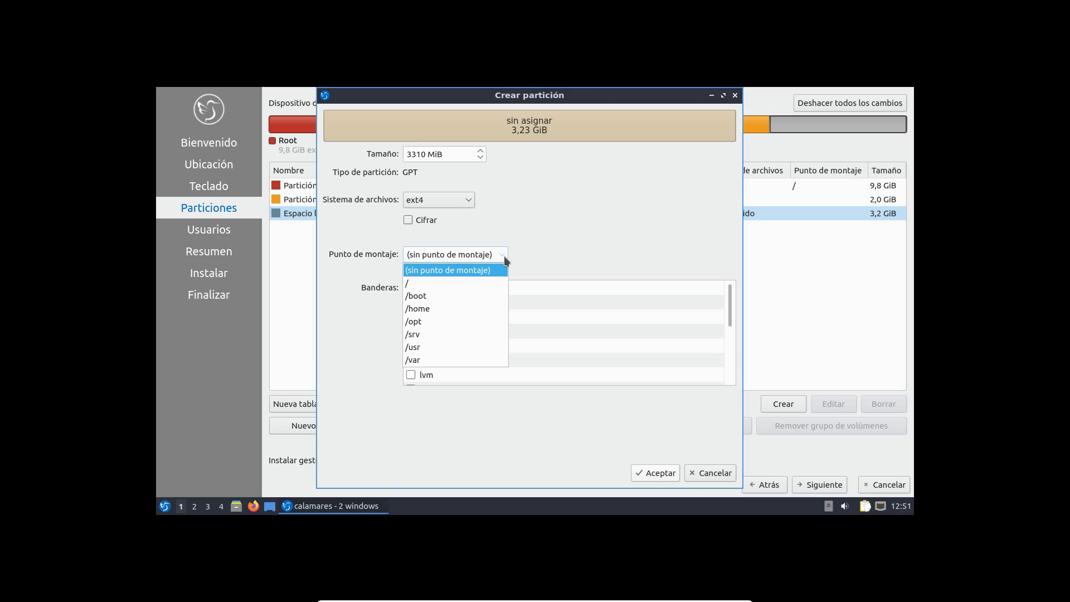
left_click(429, 309)
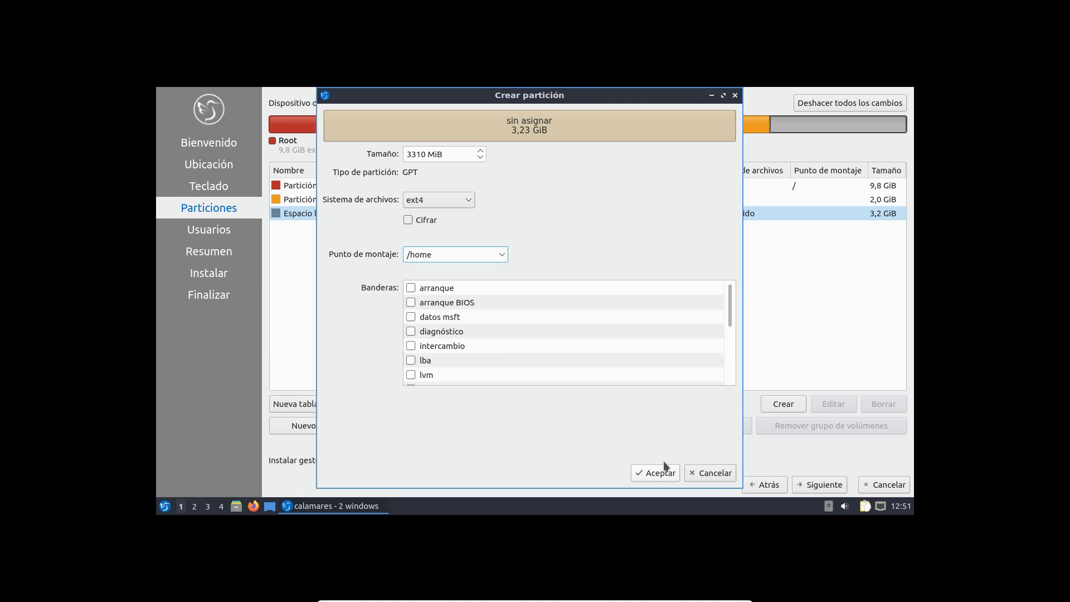
left_click(644, 473)
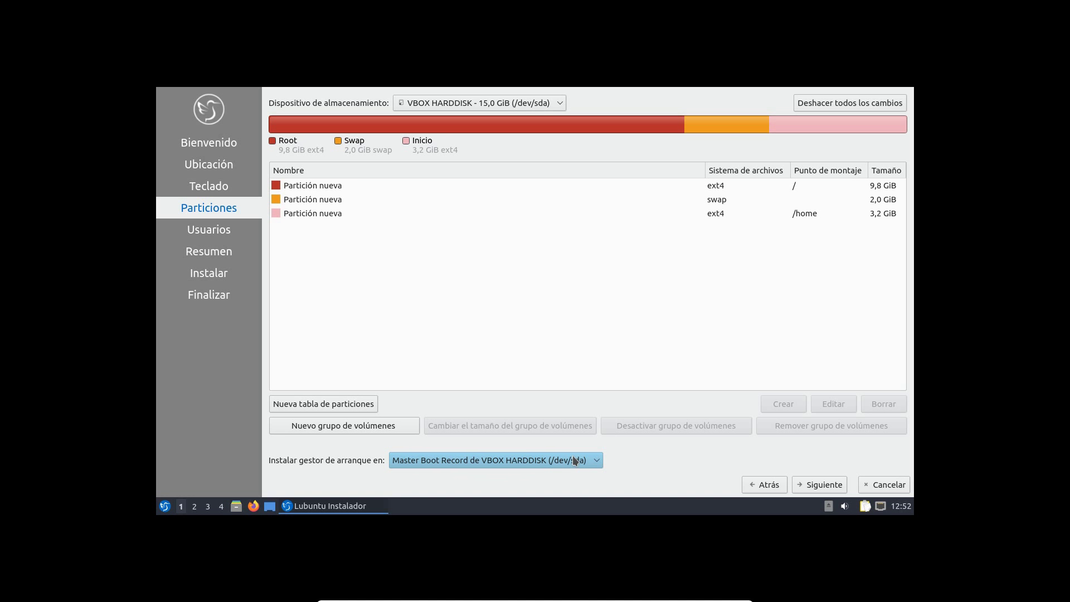
left_click(822, 484)
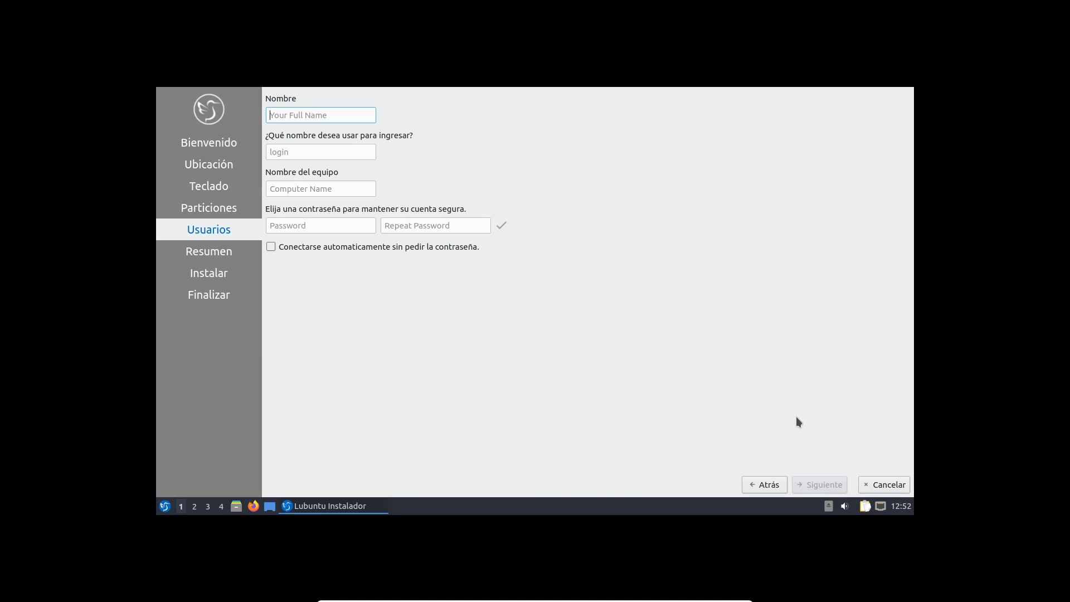
Step: Enter the user's full name, set the login name to drivemeca, and name the computer drivemeca-lubuntu
type("Manue")
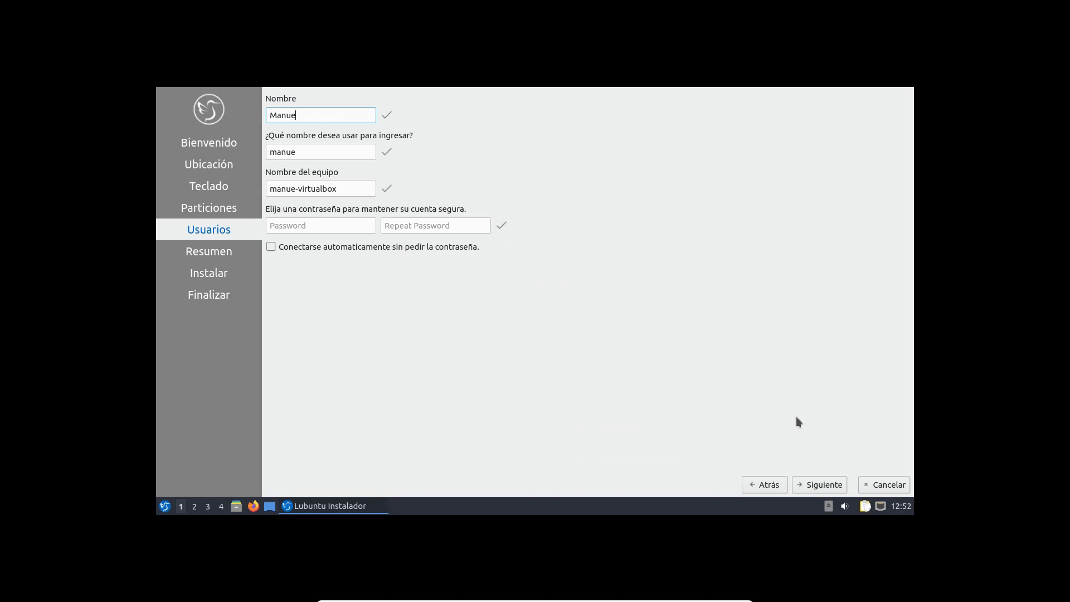
type("l Cabrera Caballero")
key("Tab")
type("drivemeca")
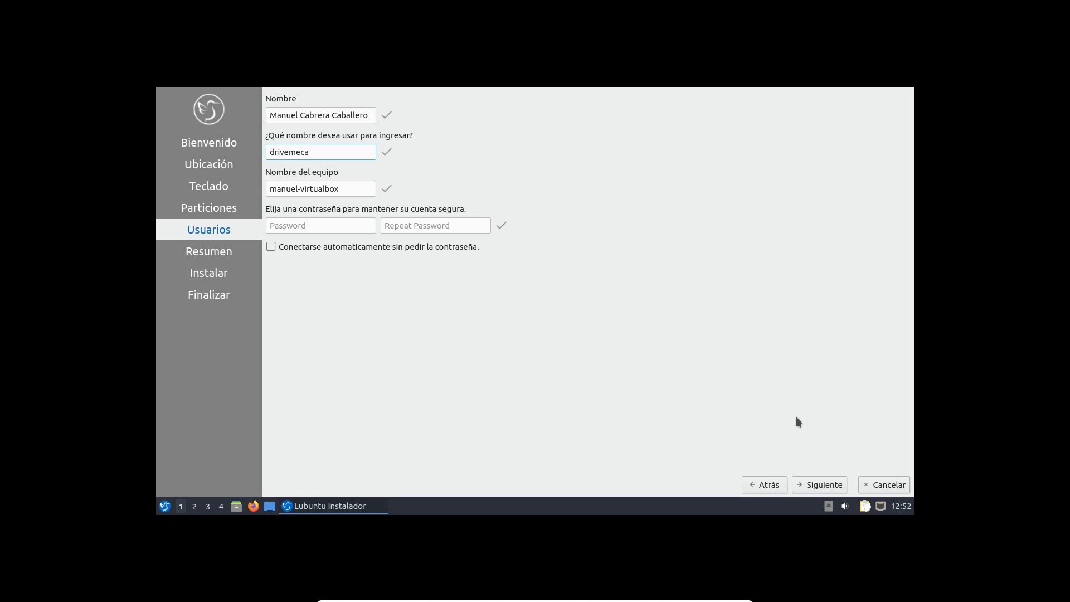
key("Tab")
type("driv")
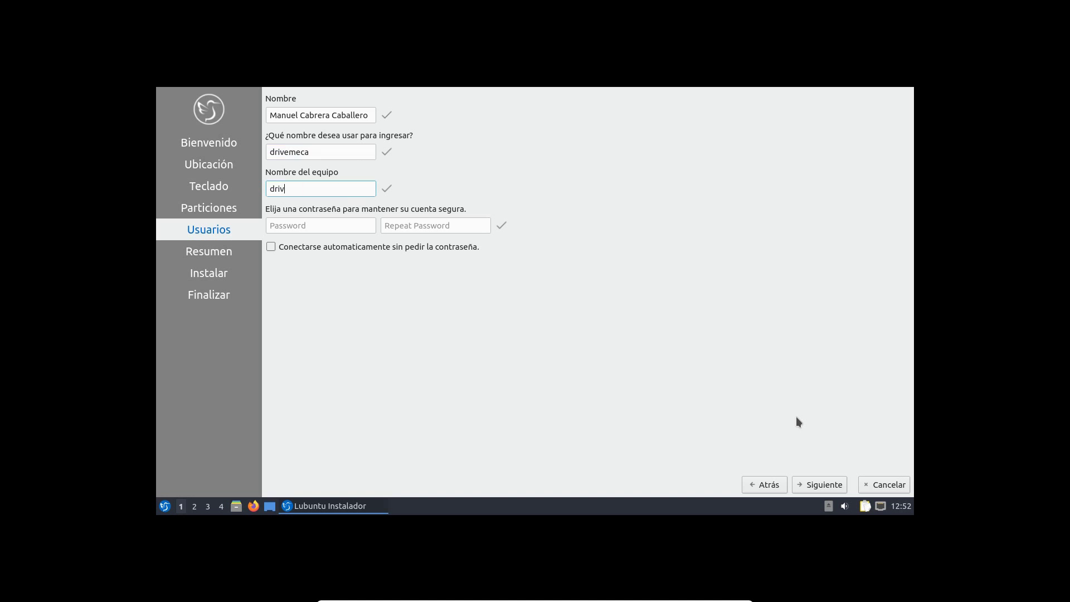
type("emeca-lubuntu")
key("Tab")
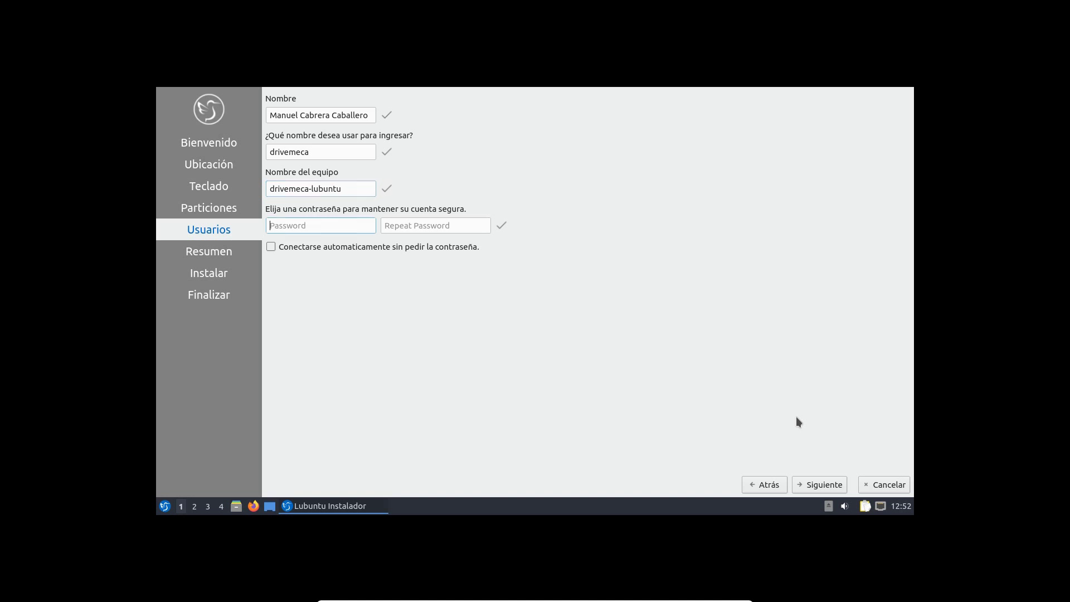
Step: Enter the account password for the new user and repeat it in the confirmation field
type("••••••••••")
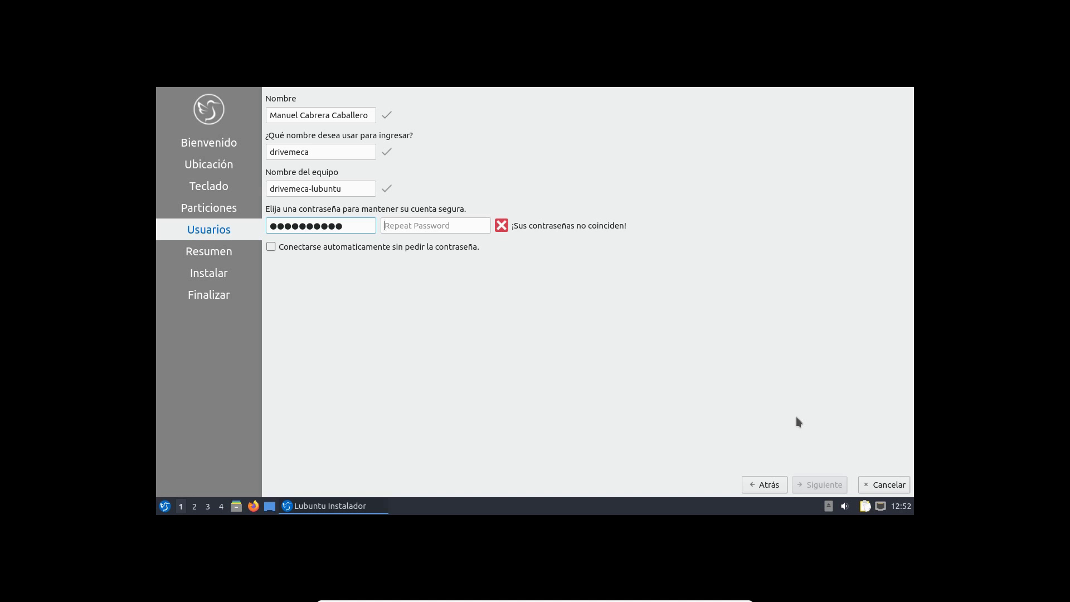
key("Tab")
type("••••")
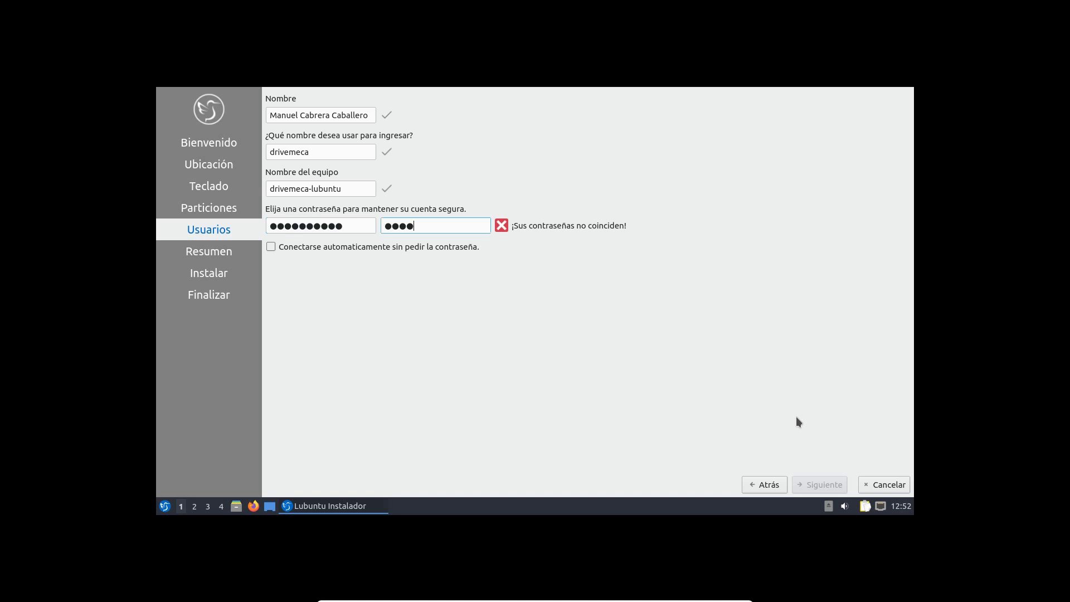
type("••••••")
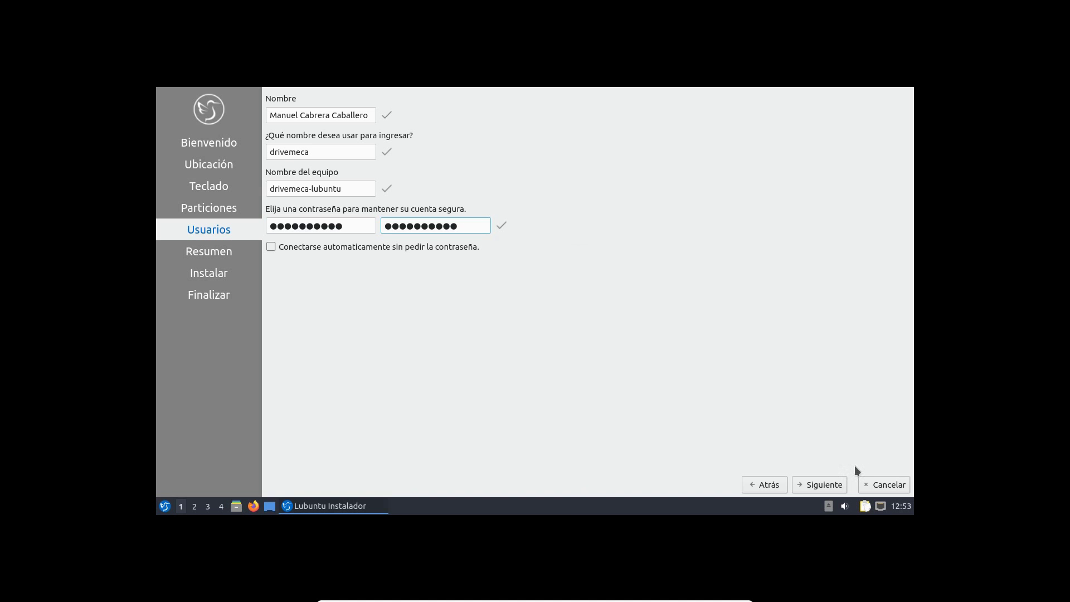
Step: Continue to the installation summary, start installing Lubuntu, and accept the irreversible disk changes
left_click(829, 485)
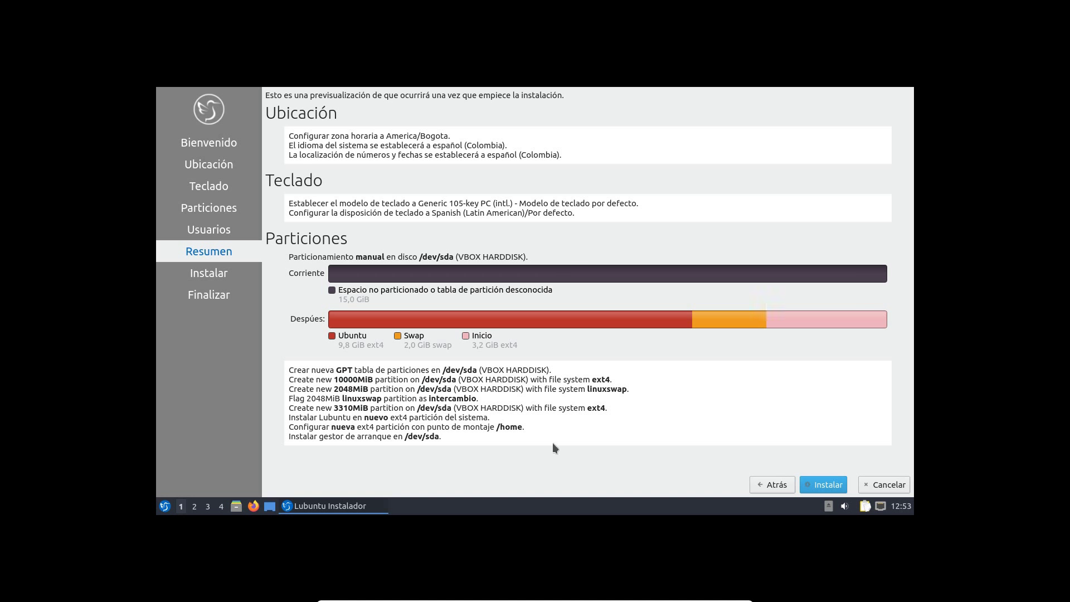
left_click(823, 484)
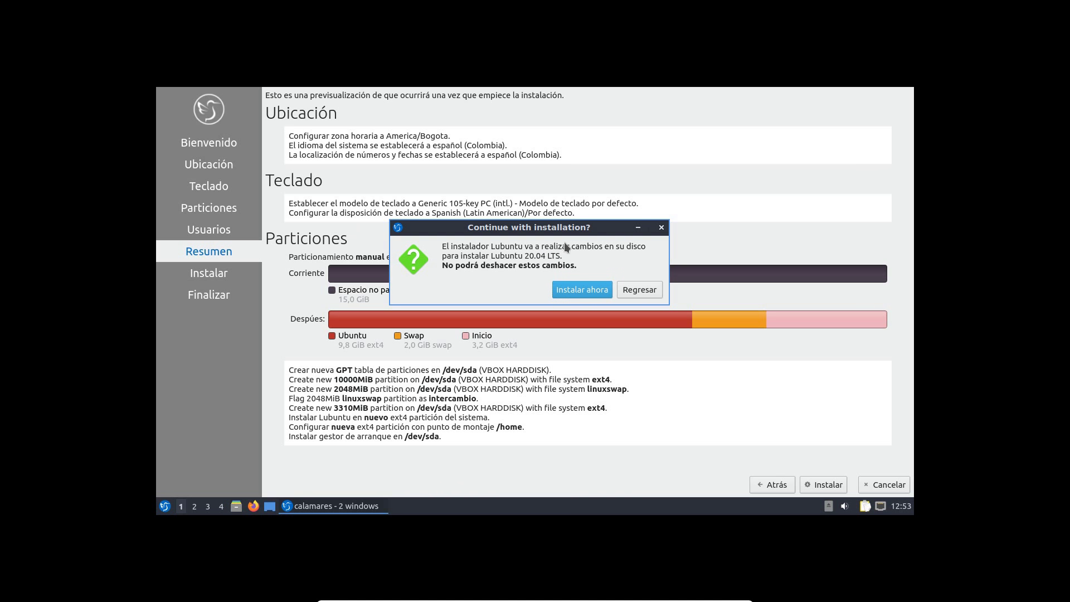
left_click(573, 291)
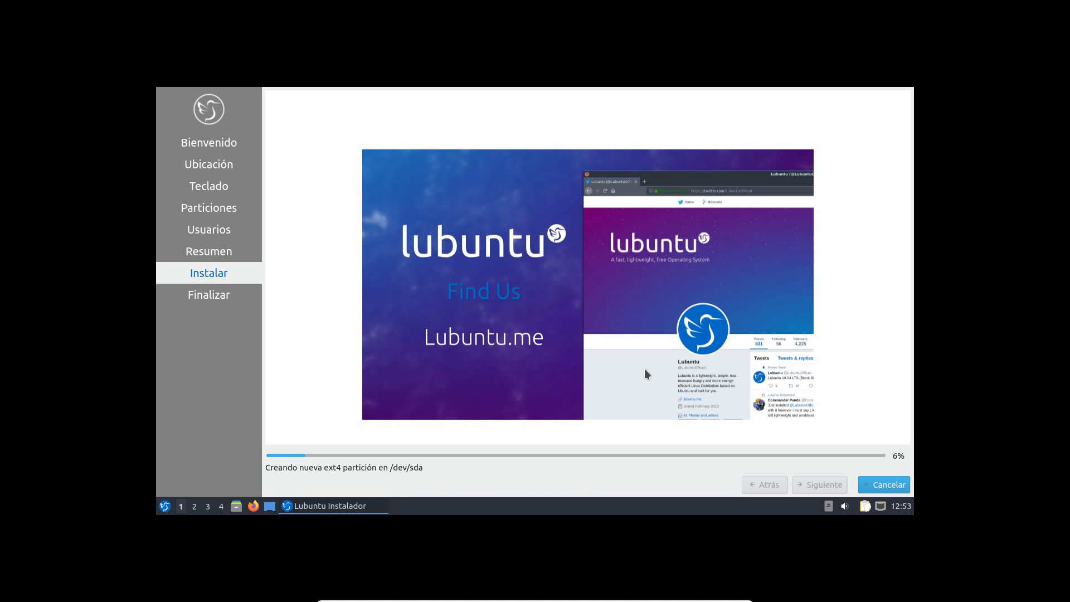
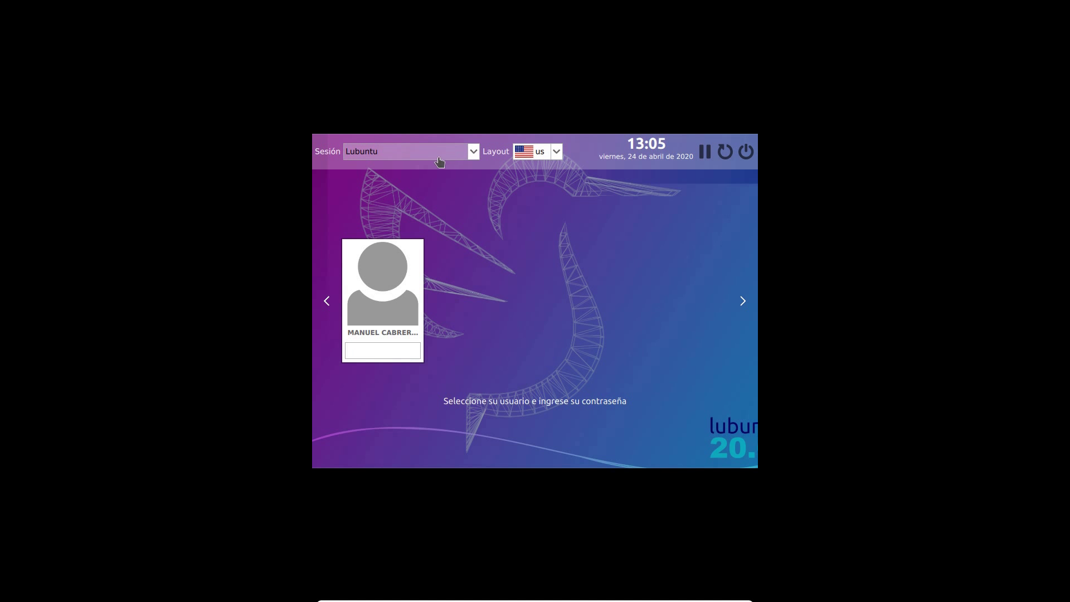
Step: Check the available session types, keep the Lubuntu session, and log in with the account password
left_click(474, 157)
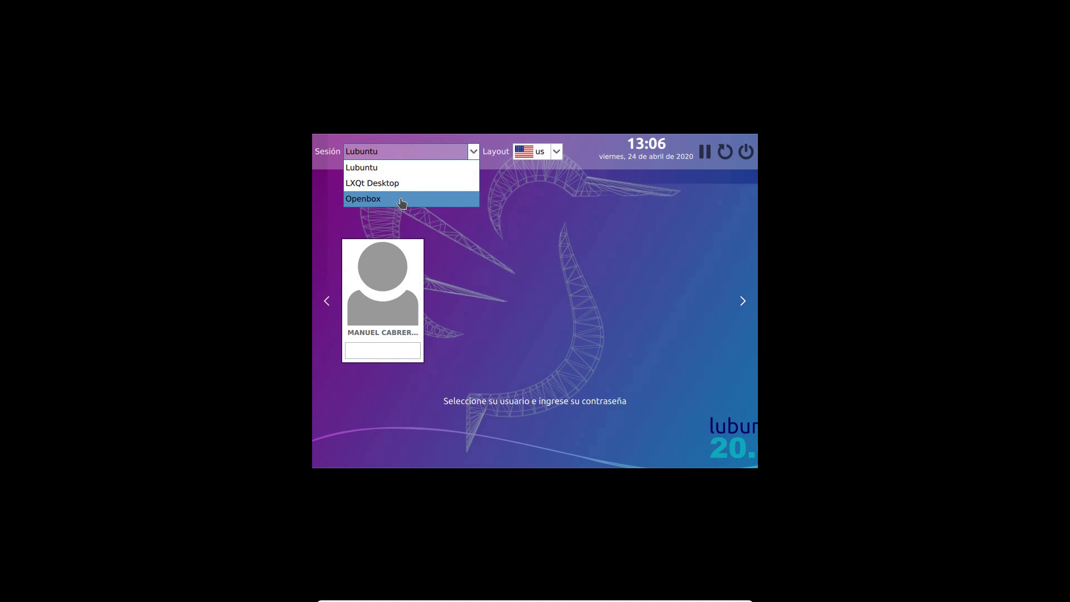
left_click(473, 151)
left_click(357, 349)
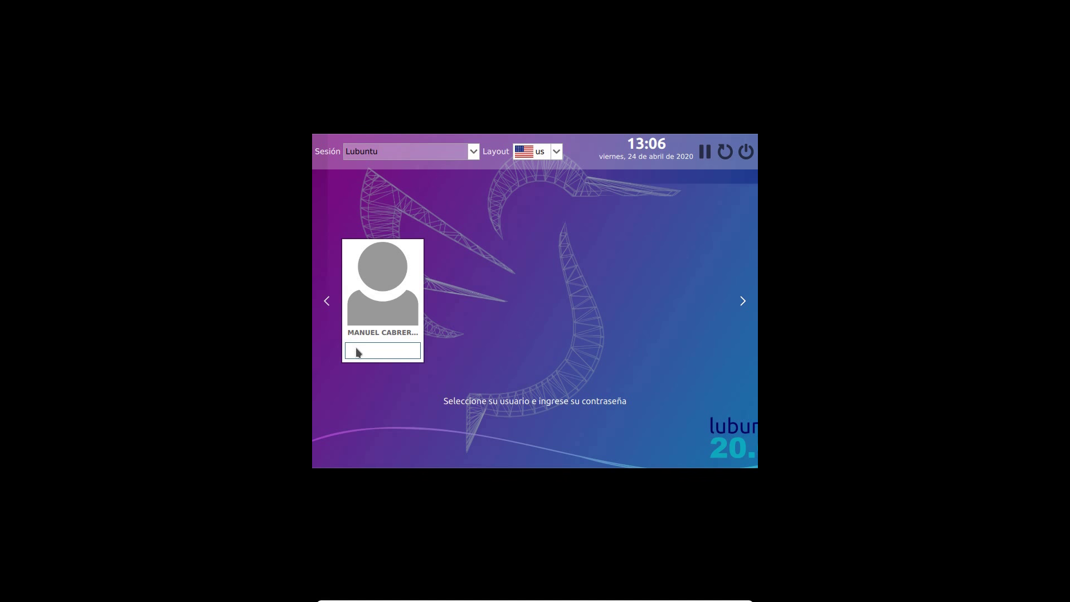
type("**********")
key("Return")
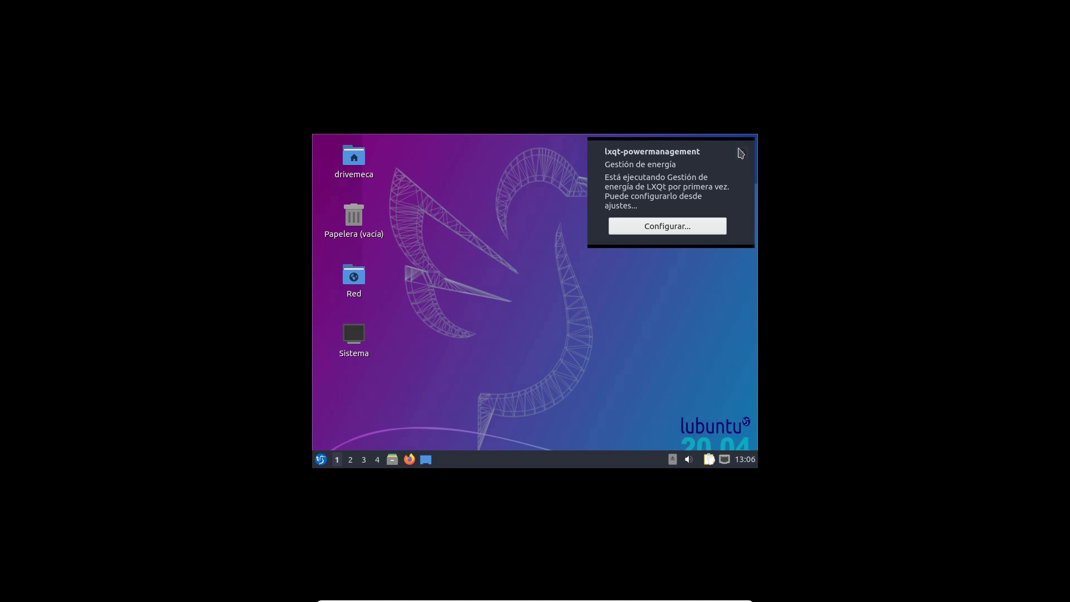
Step: Dismiss the power management notification and open the LXQt monitor settings
left_click(740, 153)
left_click(322, 461)
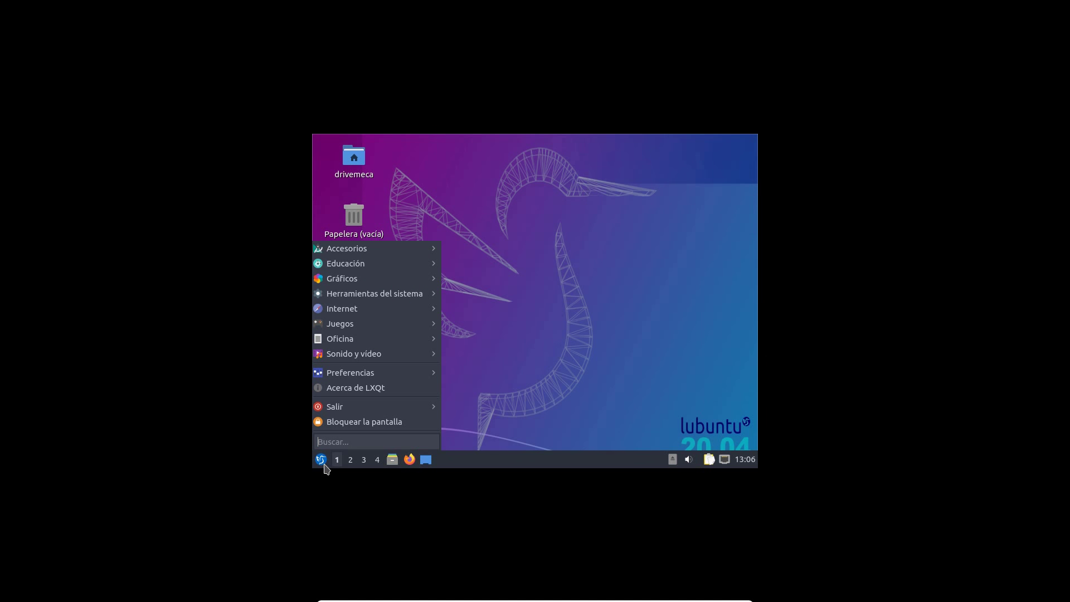
mouse_move(423, 372)
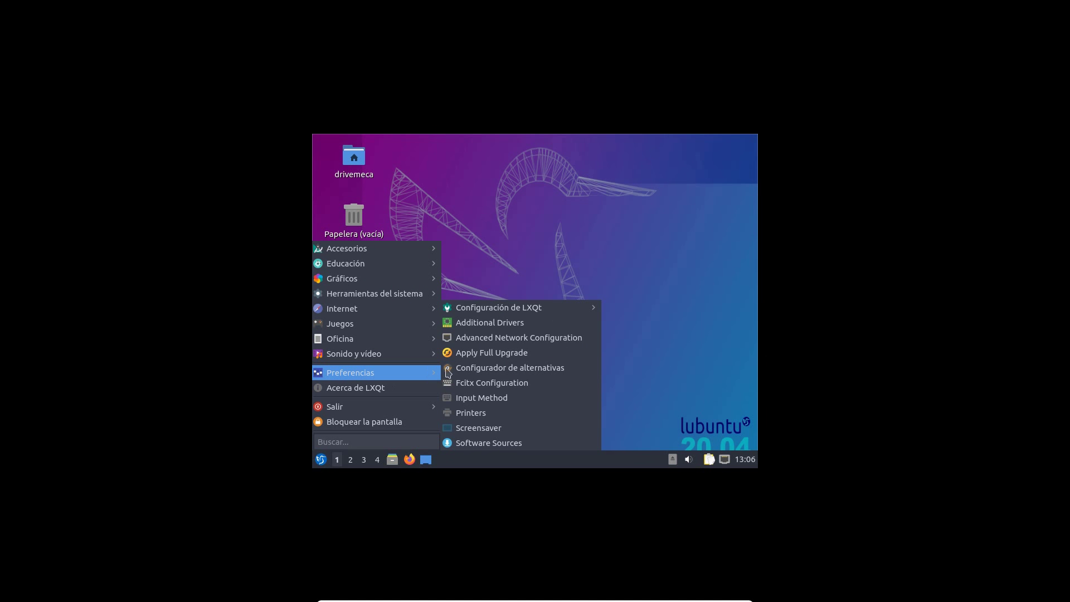
mouse_move(572, 307)
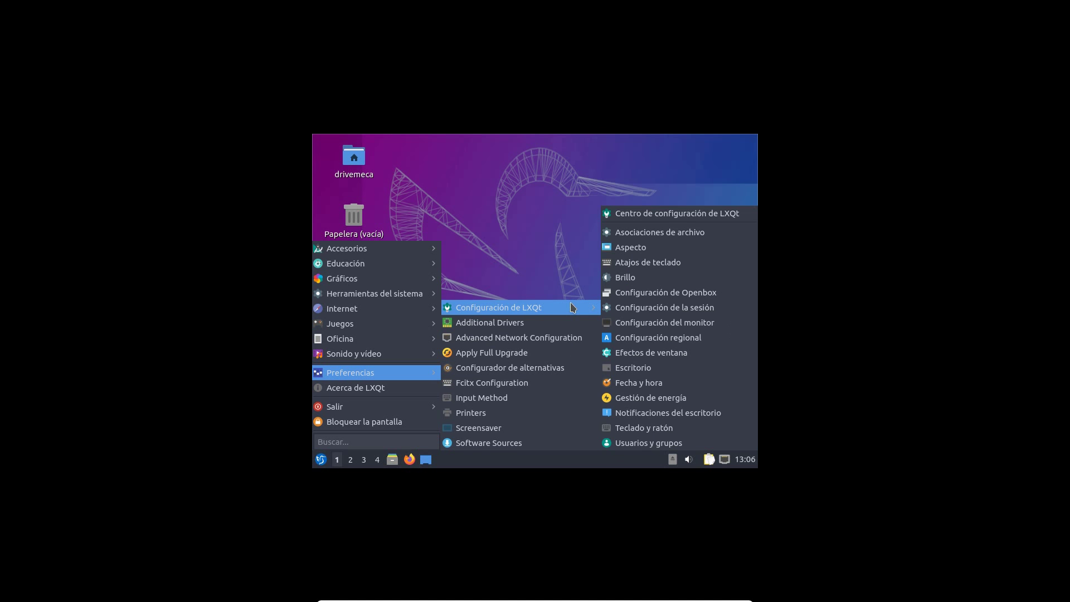
left_click(668, 323)
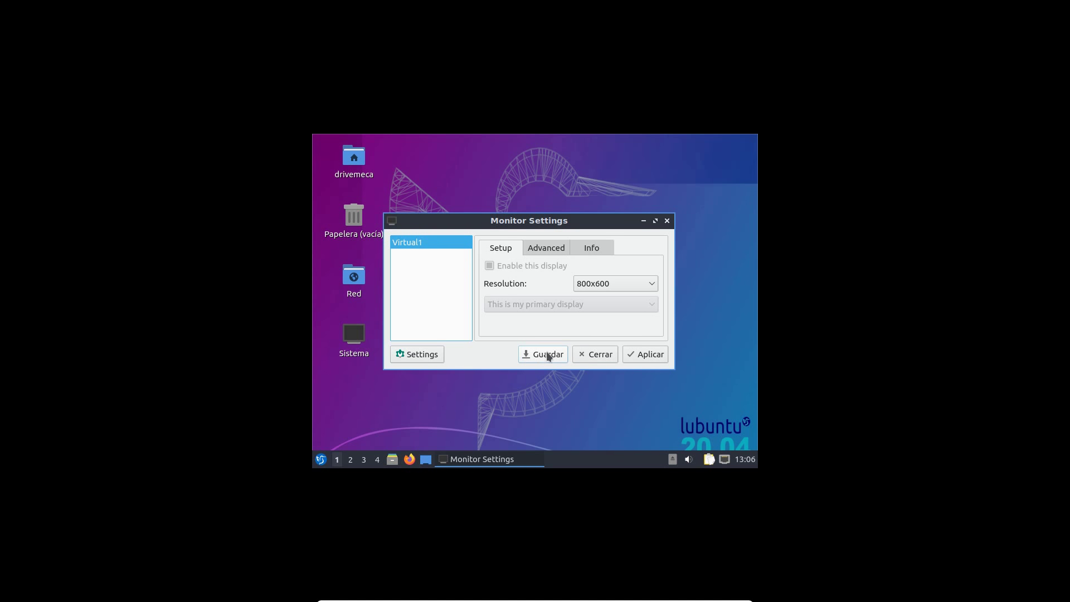
Step: Set the Virtual1 display's resolution to 1360x768, save and accept the change, and close the monitor settings
left_click(651, 286)
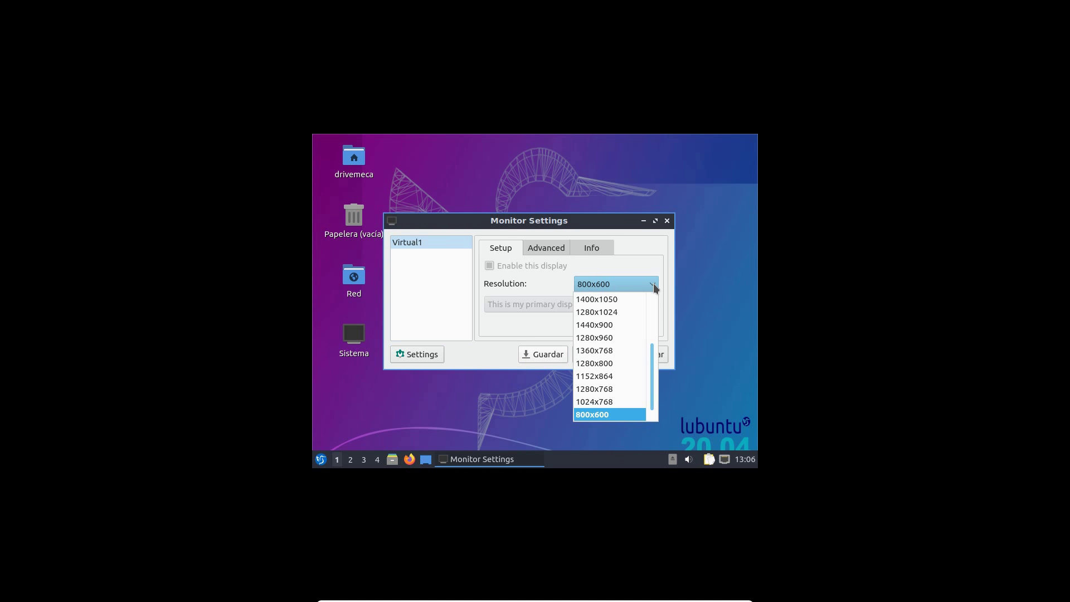
left_click(598, 351)
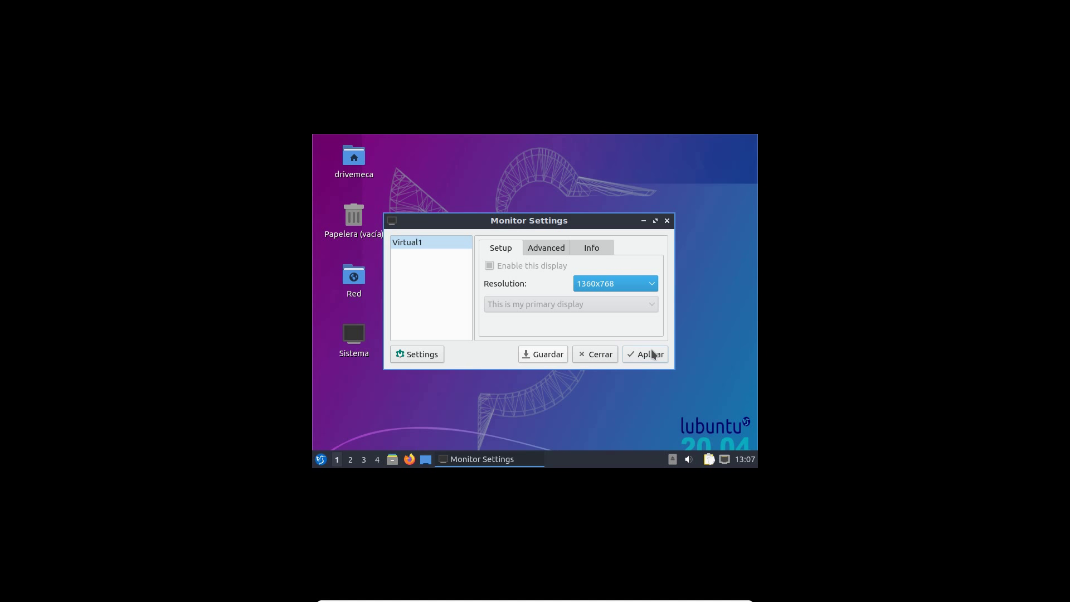
left_click(546, 355)
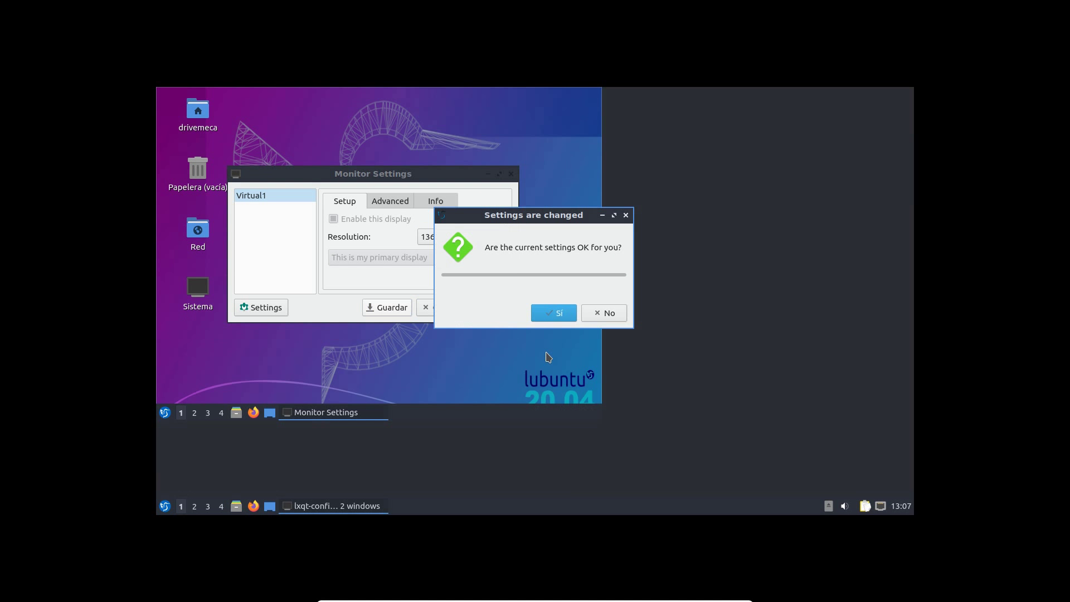
left_click(564, 313)
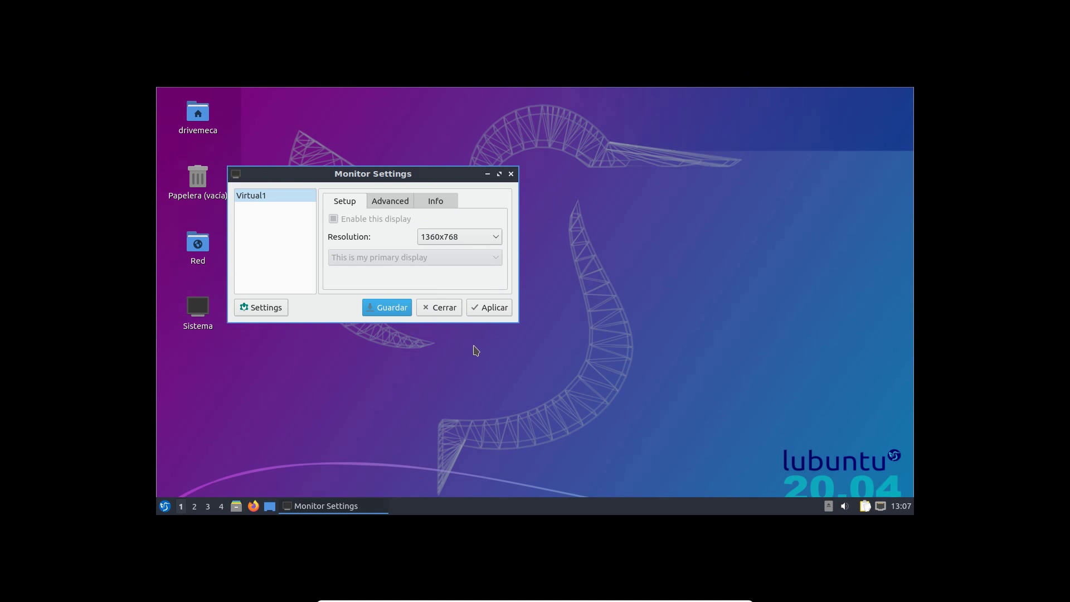
left_click(436, 309)
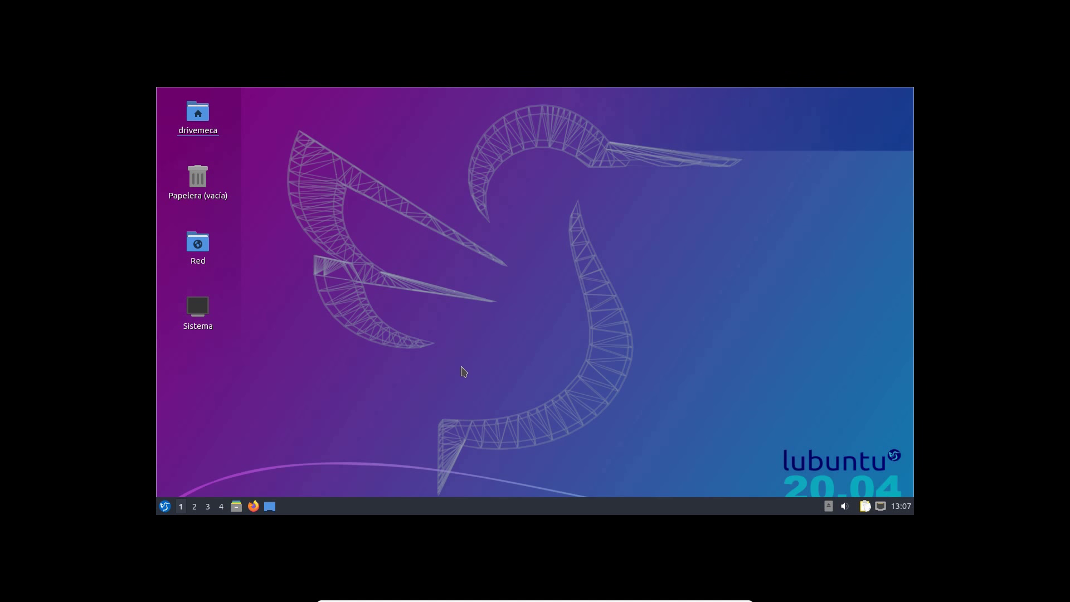
Step: Start Apply Full Upgrade from the system preferences and authorize it with the administrator password
left_click(165, 507)
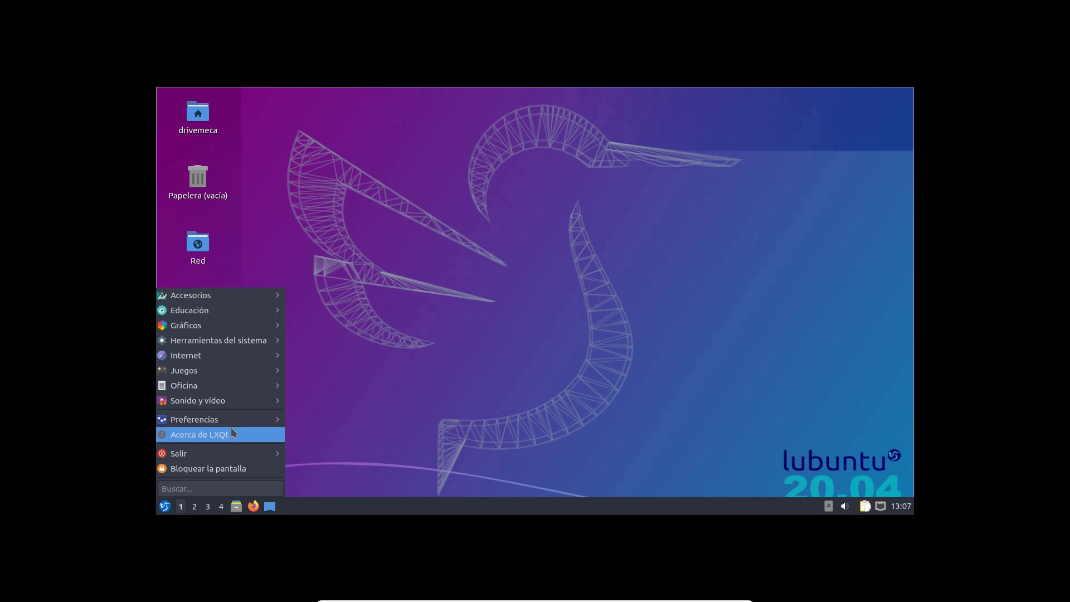
mouse_move(231, 420)
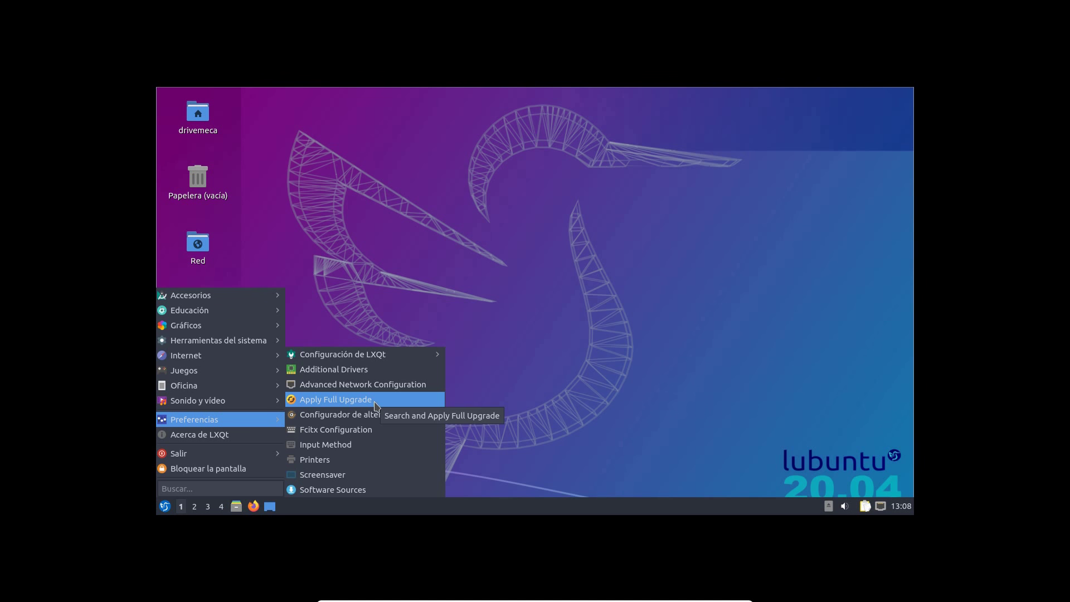
mouse_move(268, 420)
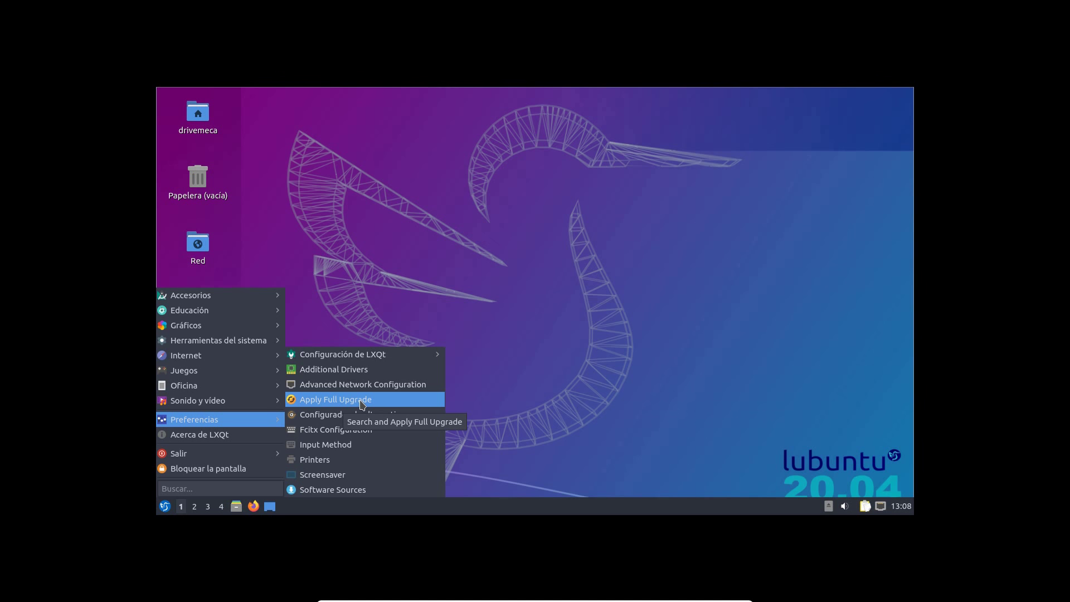
left_click(381, 406)
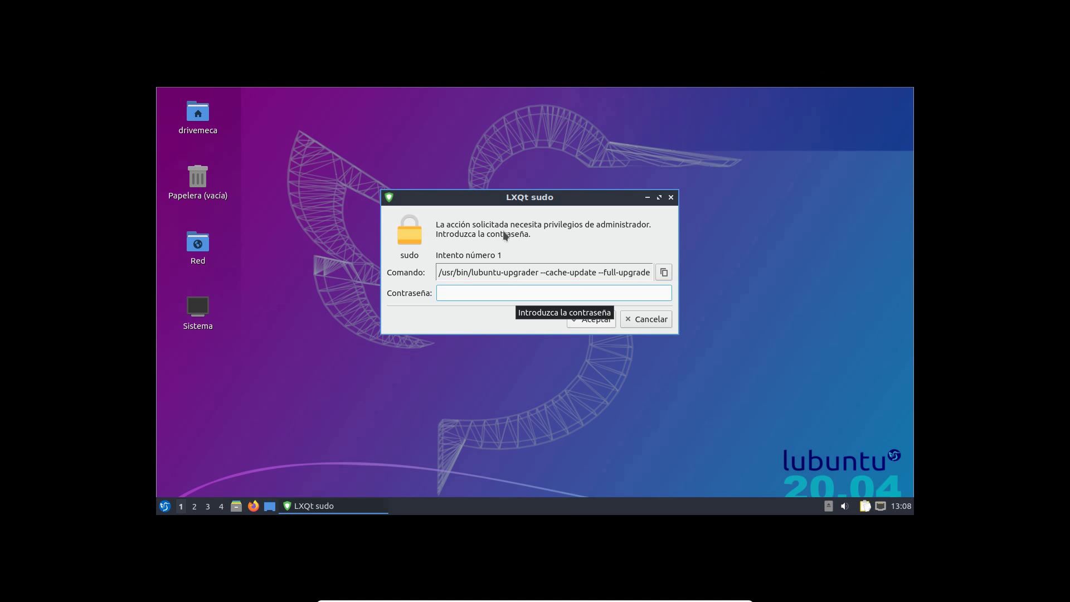
left_click_drag(514, 198, 509, 210)
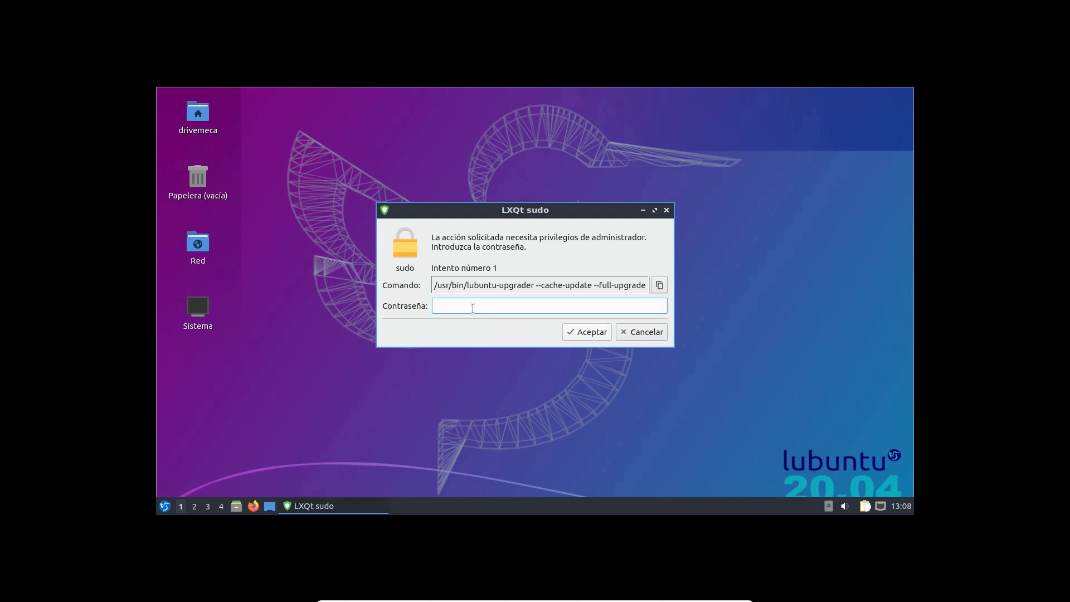
type("***")
key("Return")
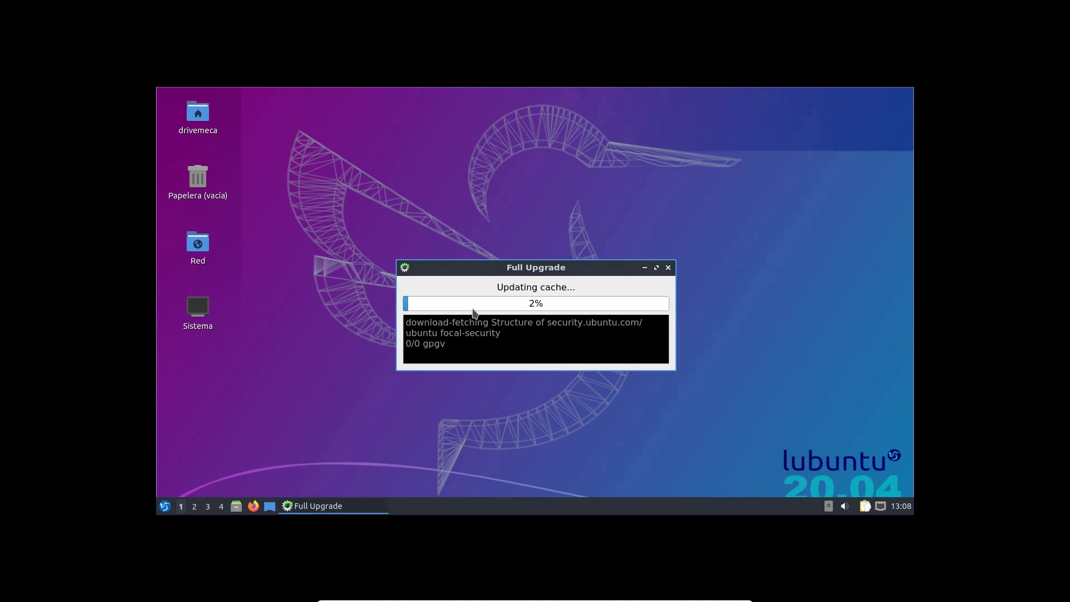
Step: Move and enlarge the Full Upgrade window to follow the package output, and close it once the upgrade finishes
left_click_drag(472, 267, 417, 169)
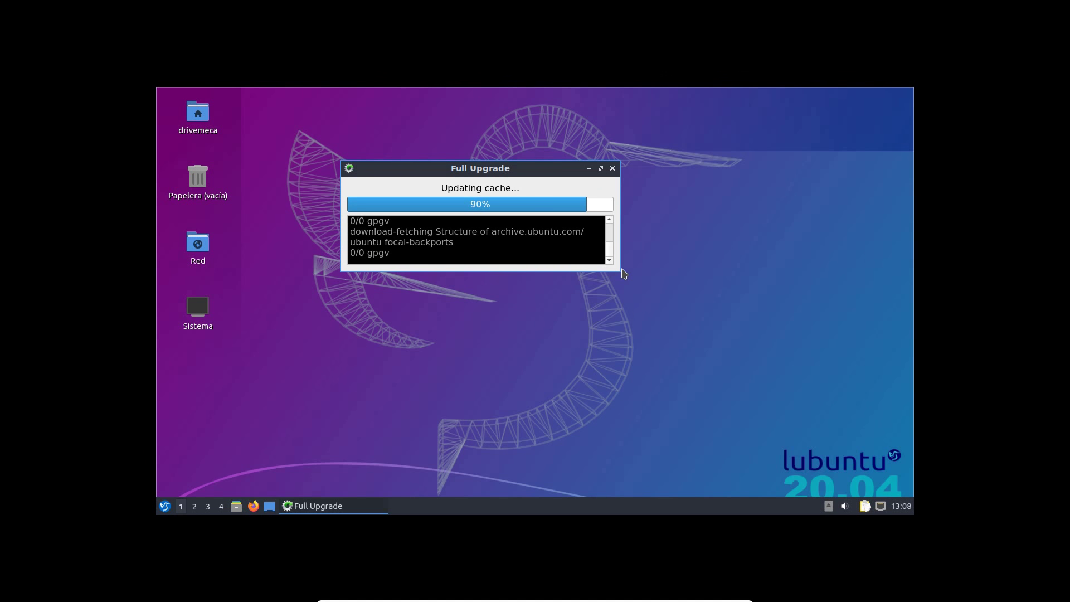
left_click_drag(620, 273, 733, 344)
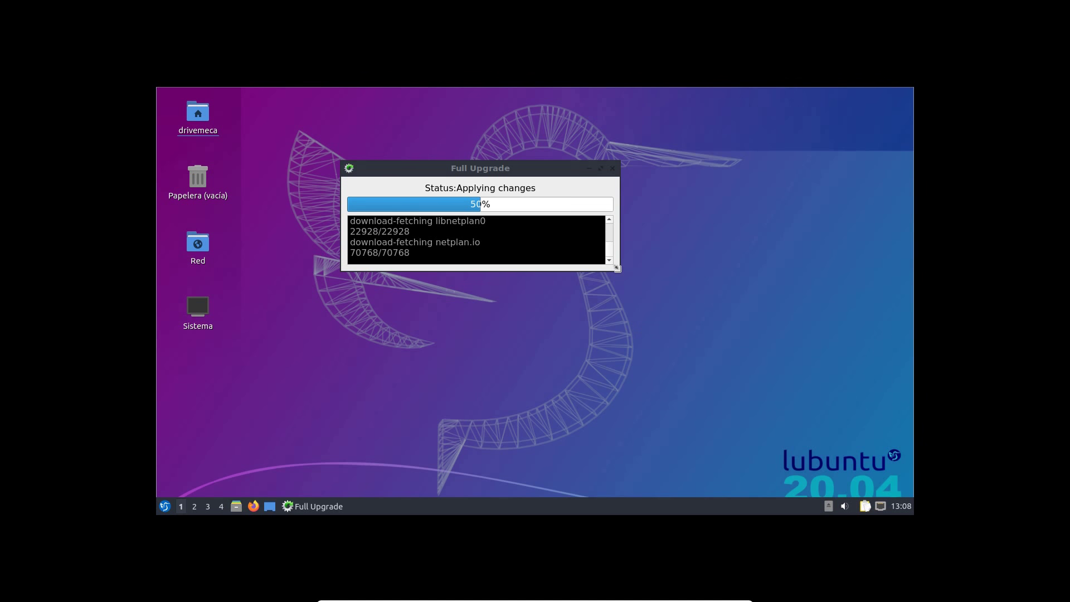
left_click_drag(619, 271, 761, 372)
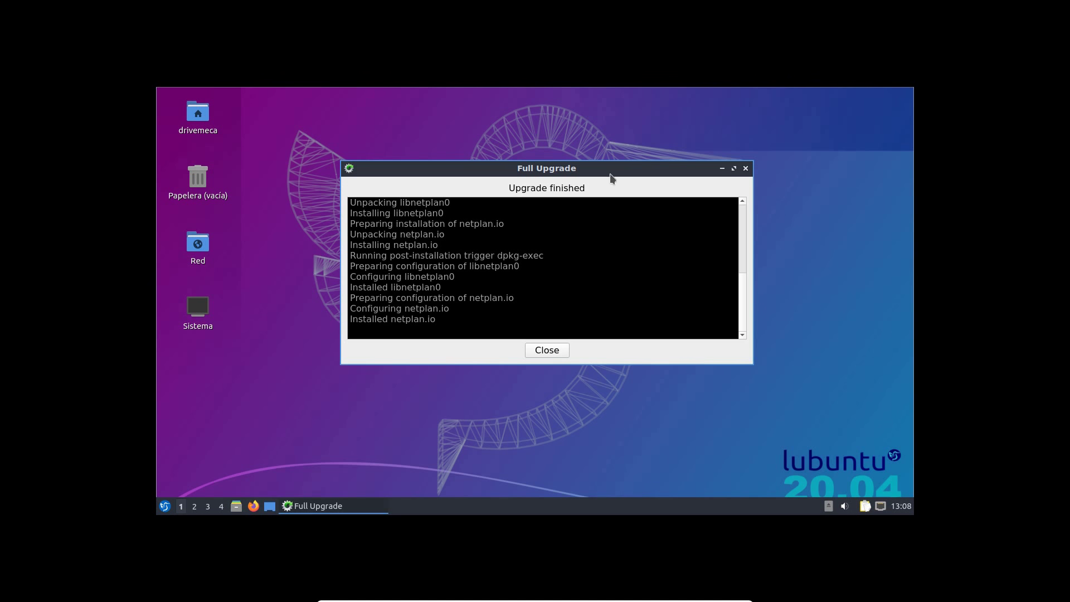
left_click(544, 352)
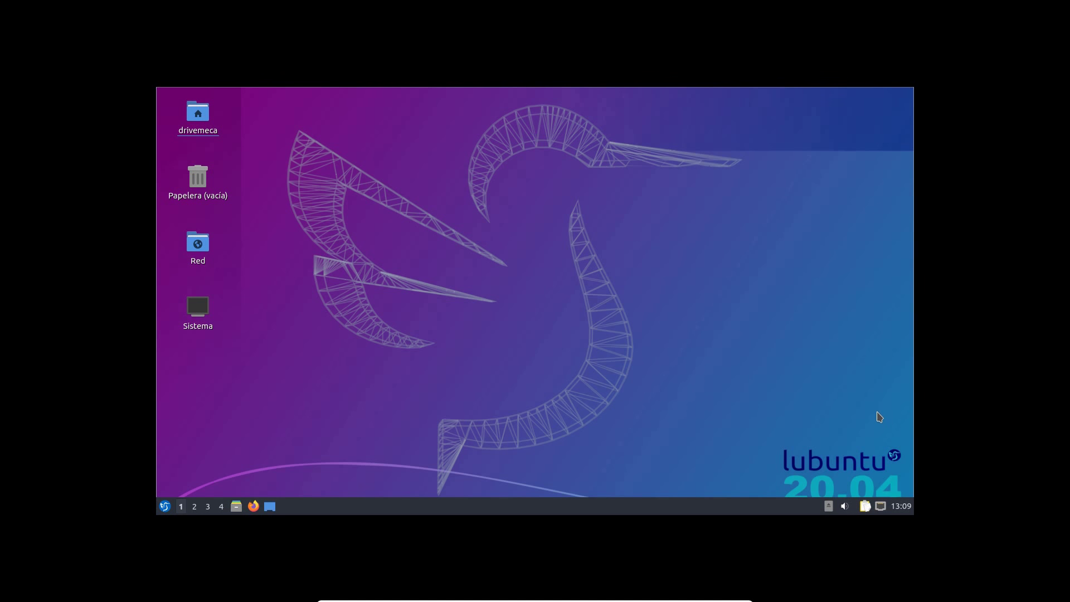
Step: Check the clock's calendar and the list of active and known network connections
left_click(898, 508)
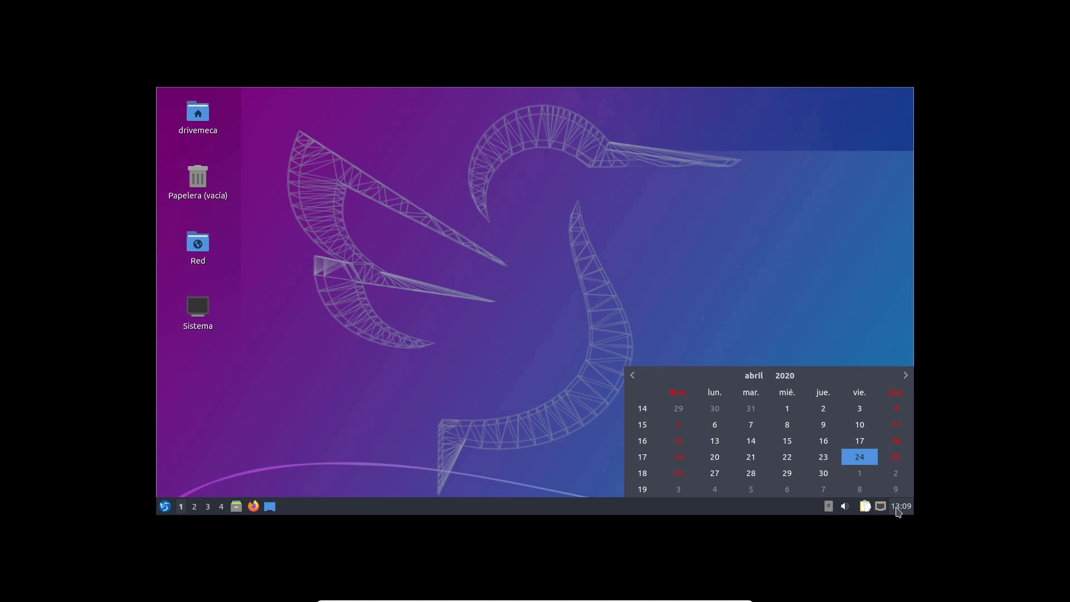
left_click(824, 310)
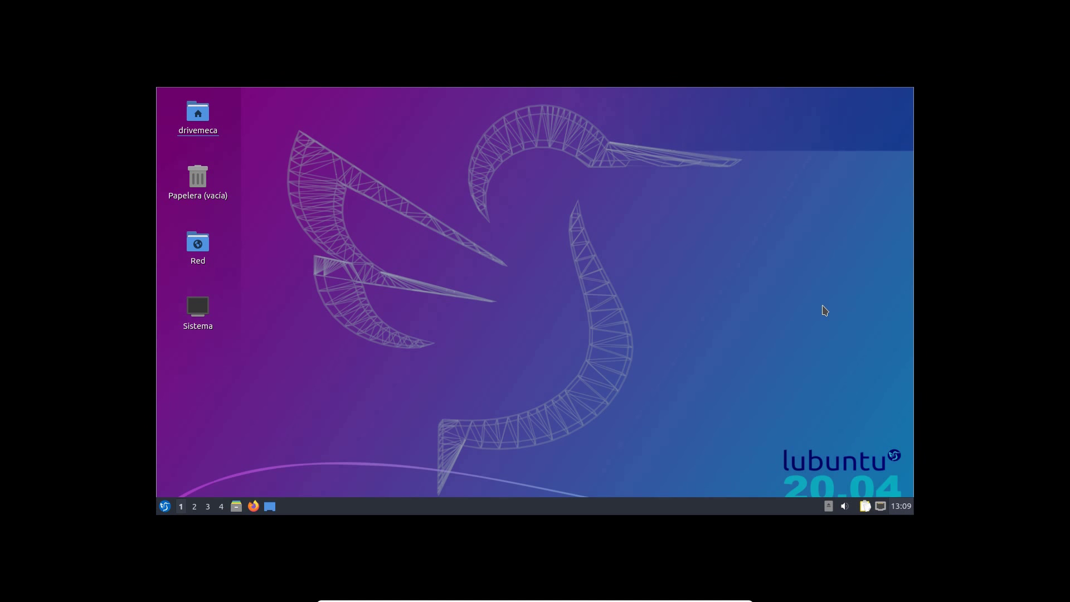
left_click(881, 507)
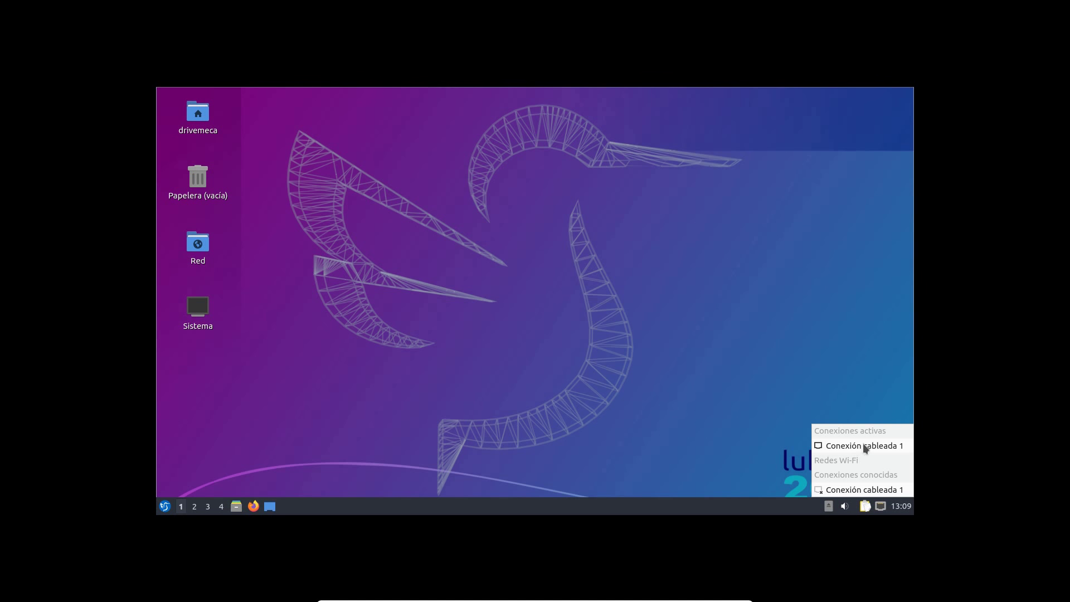
left_click(764, 426)
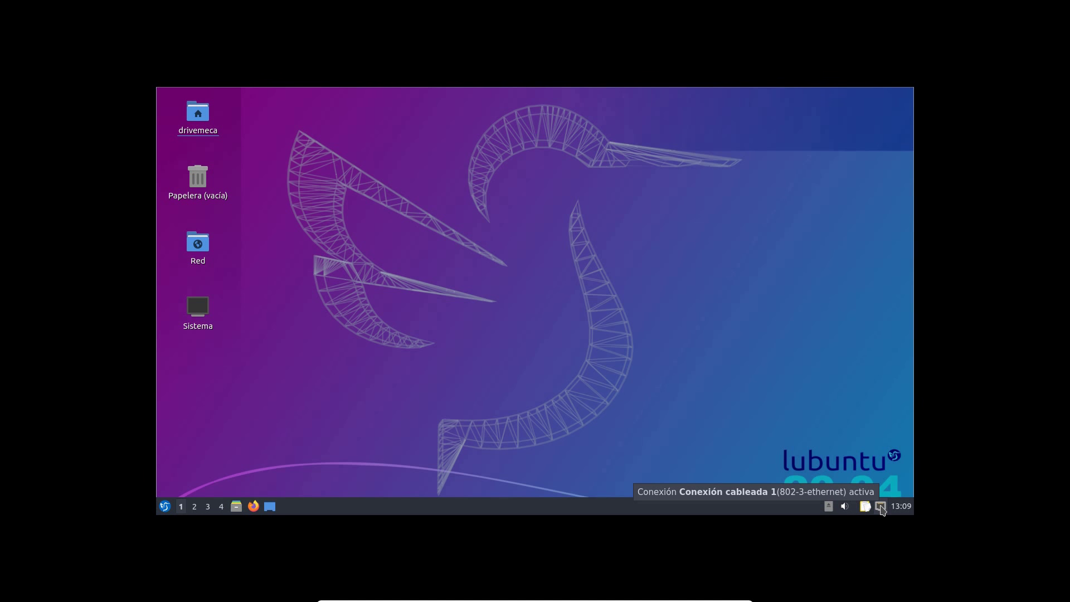
Step: Review the network applet's options for Wi-Fi, notifications and connection information, and leave them as they are
right_click(881, 509)
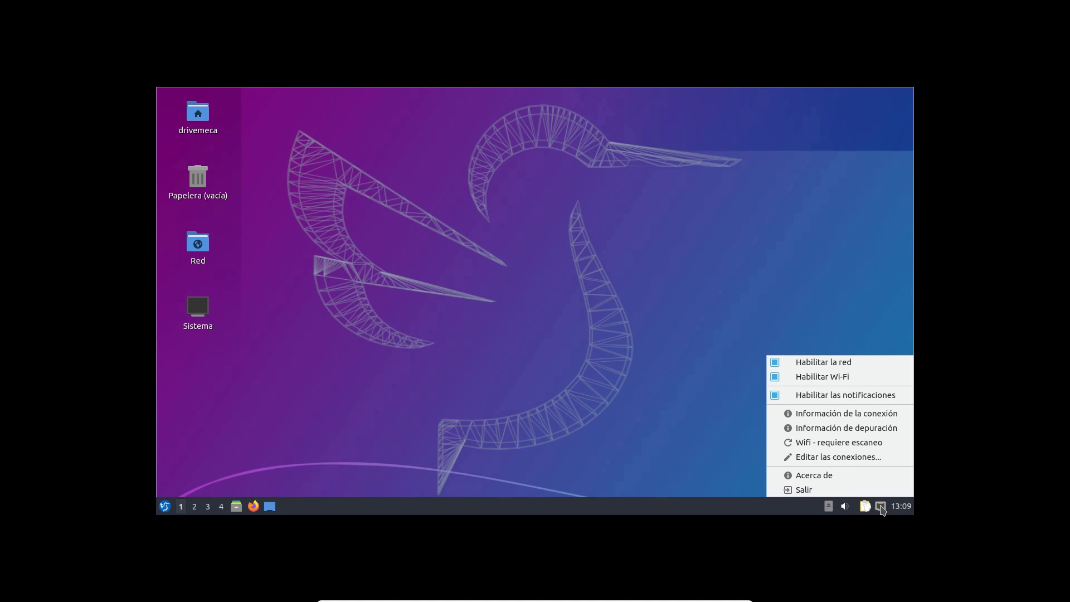
left_click(824, 377)
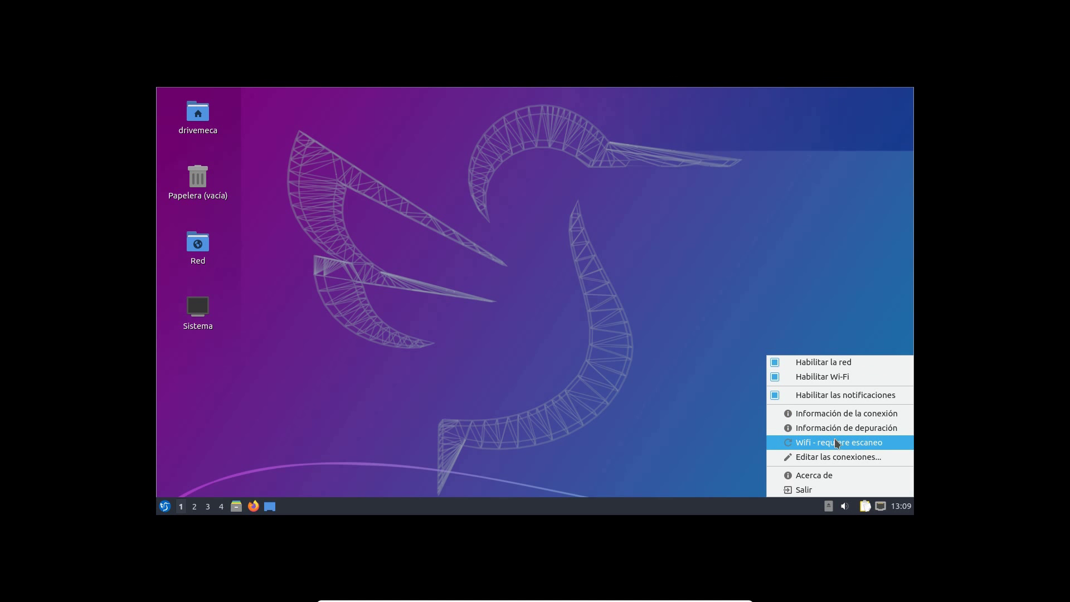
left_click(827, 396)
left_click(826, 397)
left_click(715, 443)
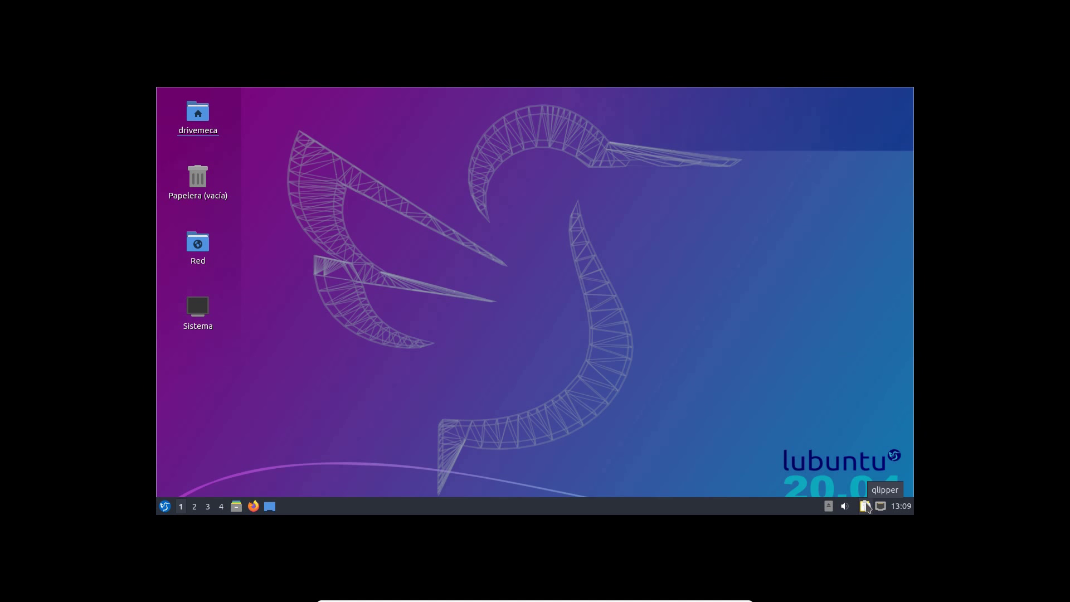
Step: Inspect the Qlipper clipboard manager's history and its available options
left_click(865, 506)
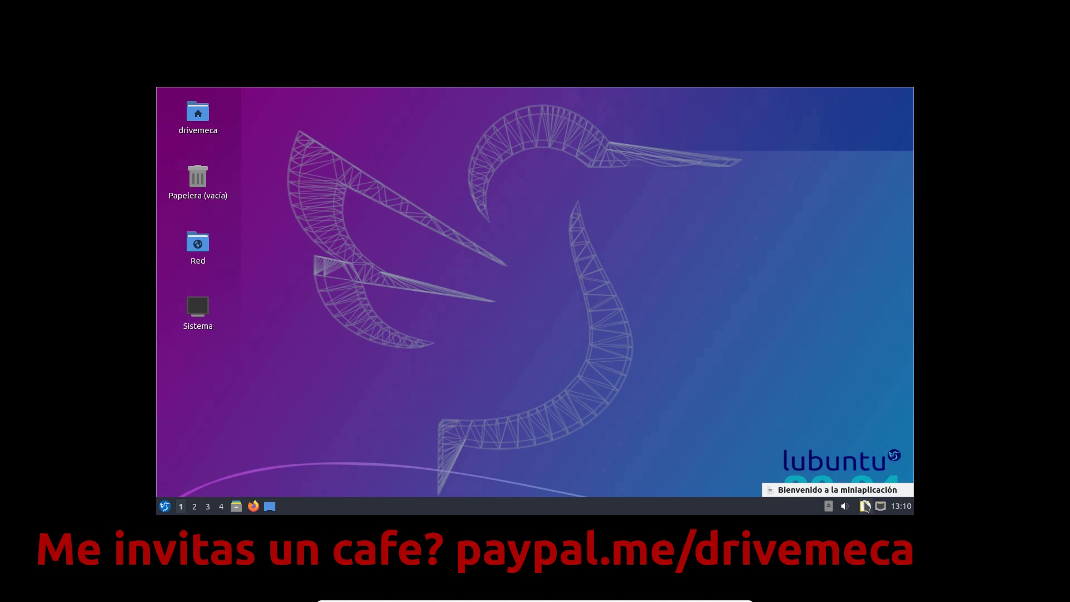
right_click(864, 505)
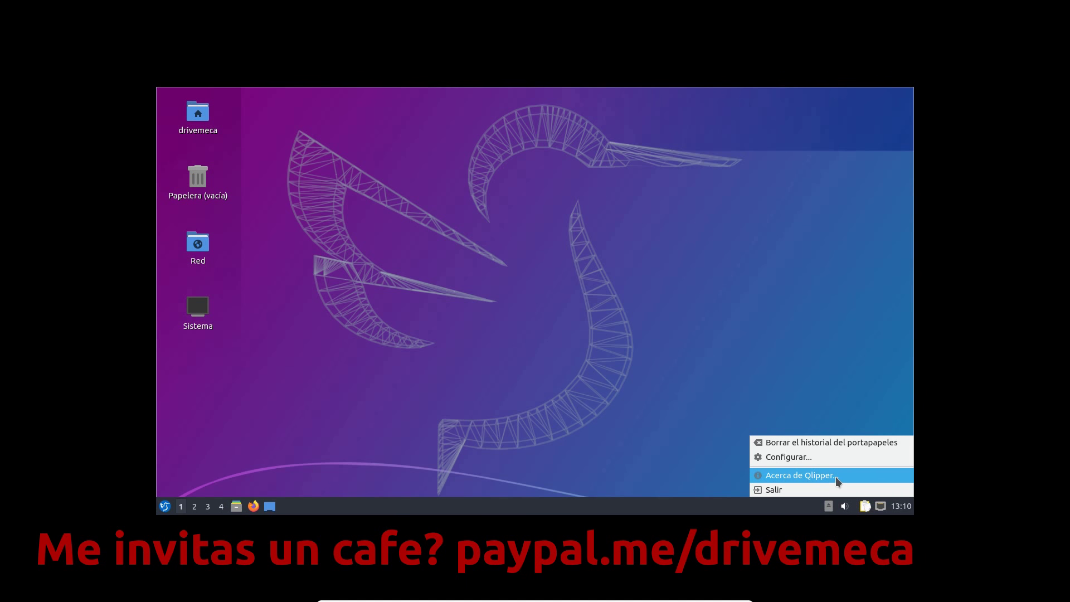
left_click(864, 506)
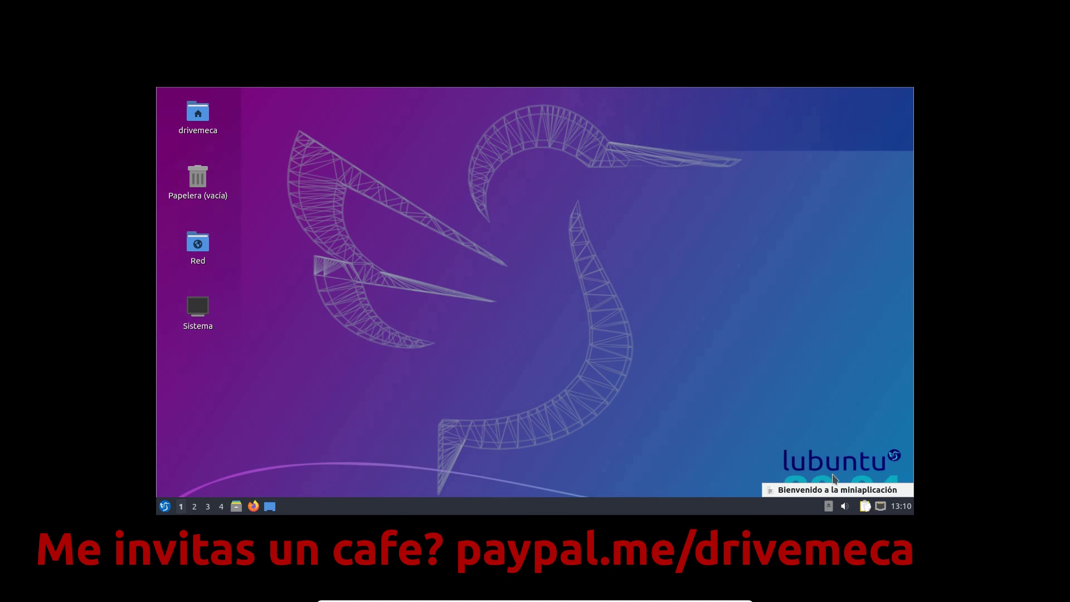
left_click(867, 507)
Step: Raise the system volume in the mixer
left_click(845, 505)
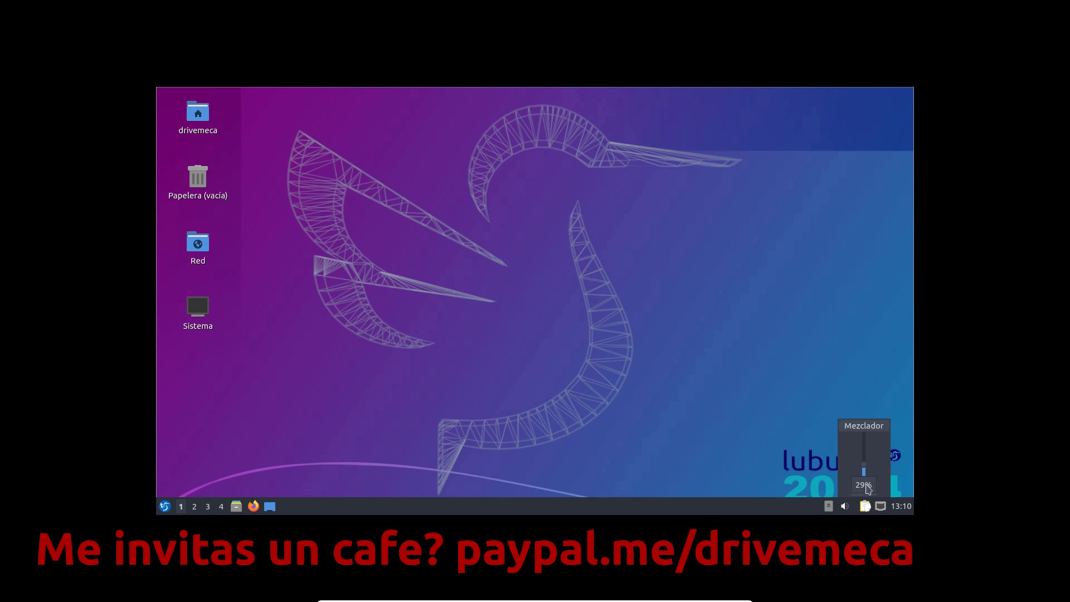
left_click_drag(864, 467, 830, 408)
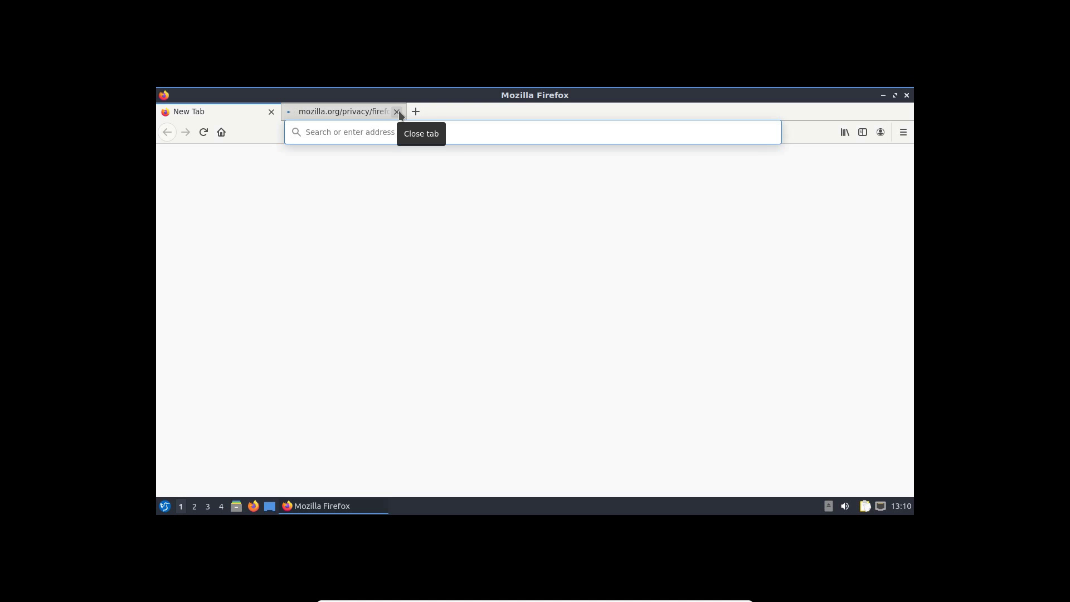
Step: Check the installed Firefox version in its About information, dismiss the welcome offer and close the browser
left_click(903, 134)
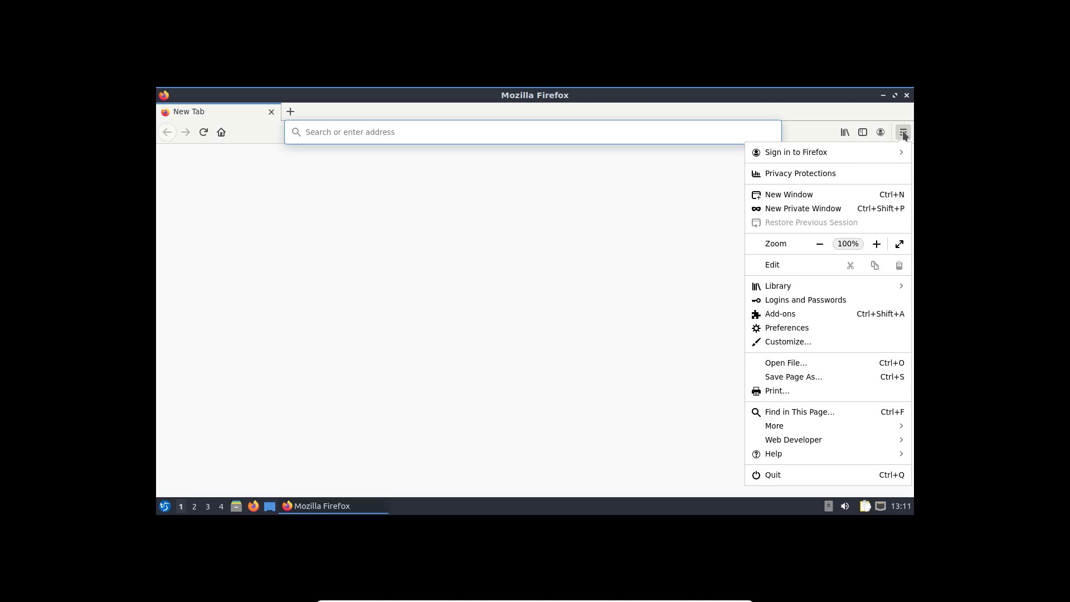
left_click(786, 454)
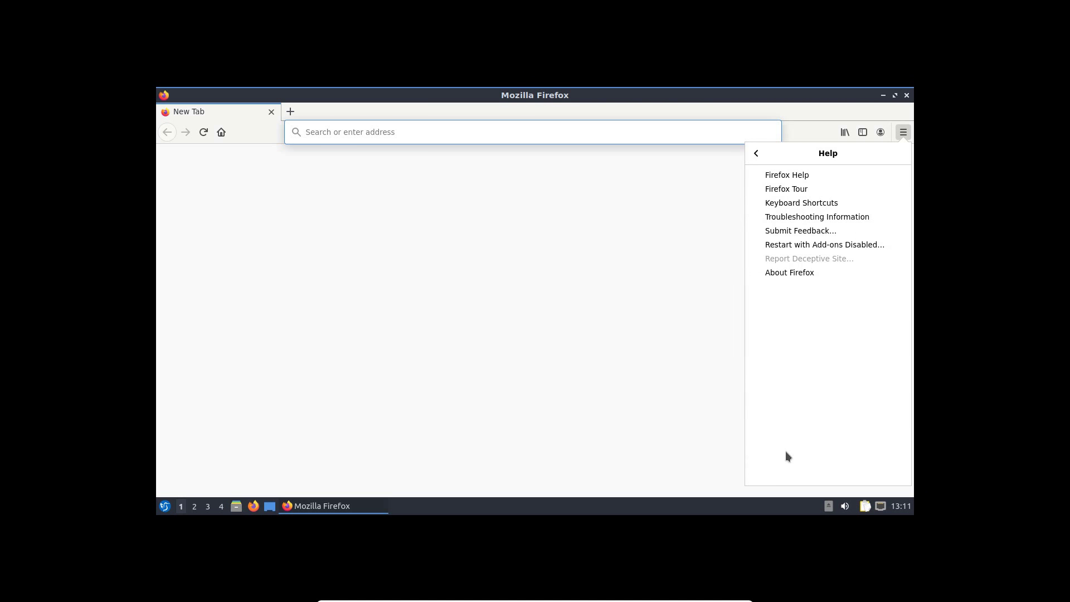
left_click(791, 273)
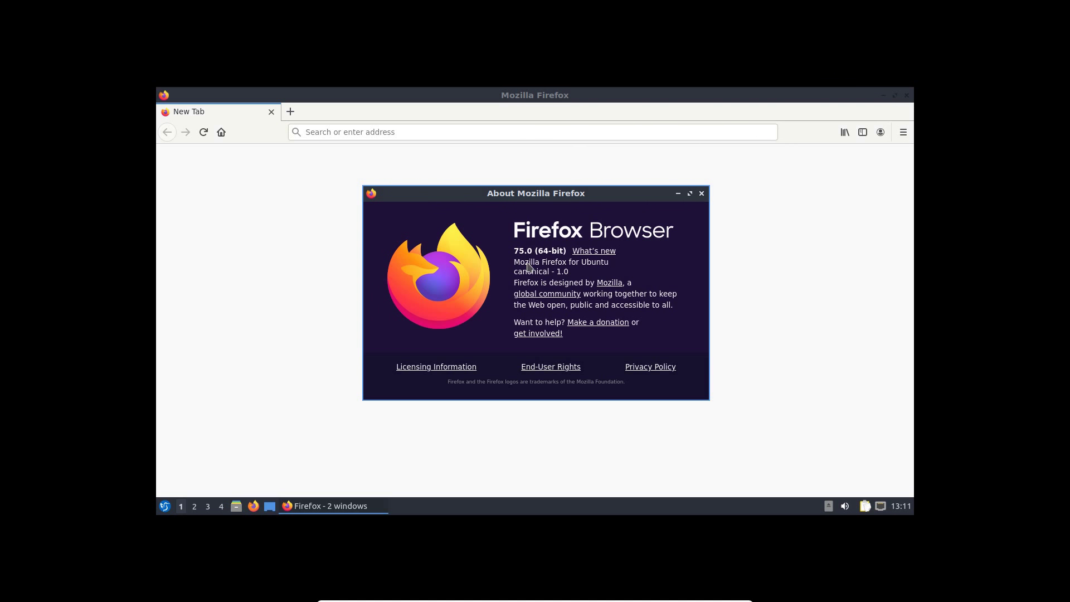
left_click(702, 193)
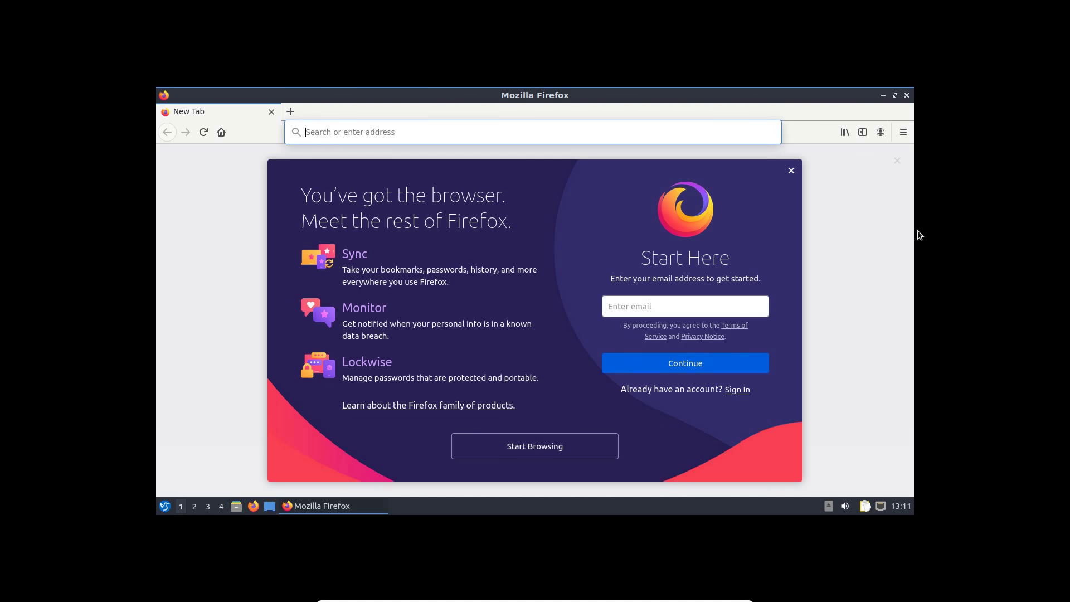
left_click(791, 171)
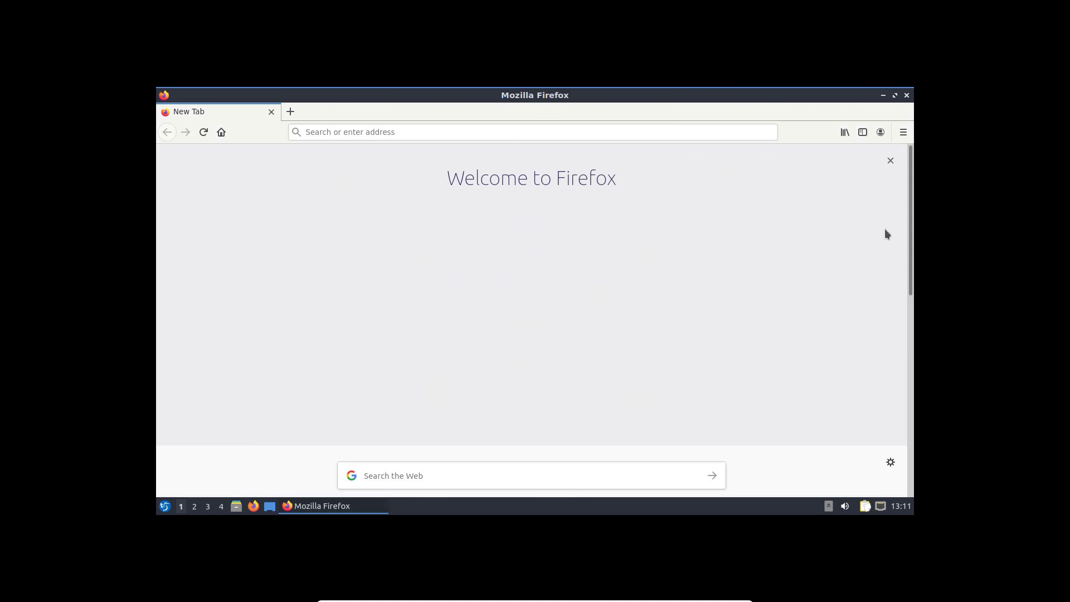
left_click(906, 95)
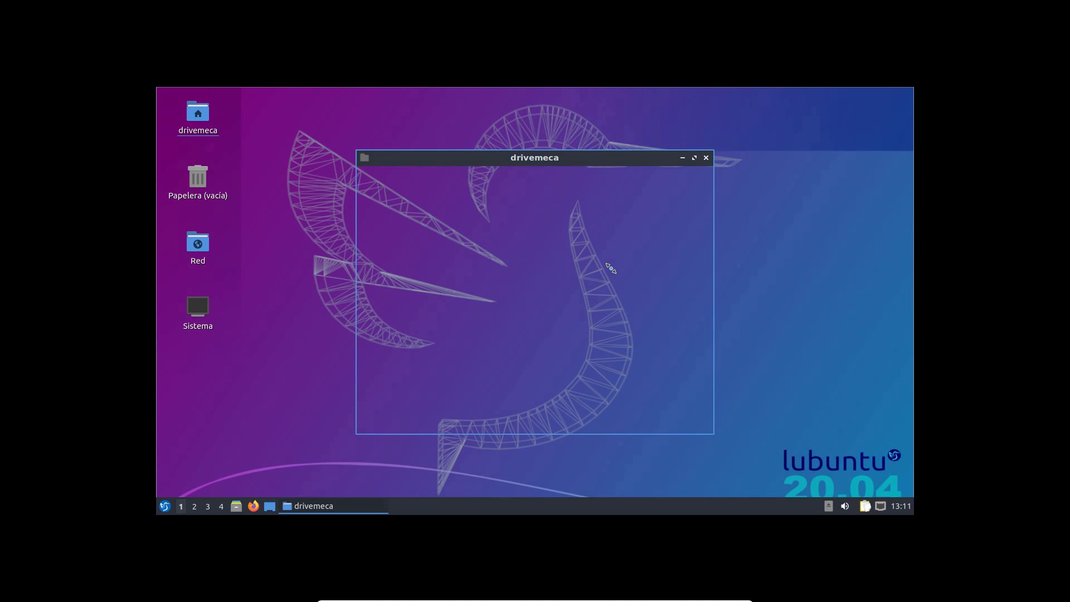
Step: Reposition and widen the home folder's file manager window, check the program's version information, and close the window
left_click_drag(602, 158, 495, 137)
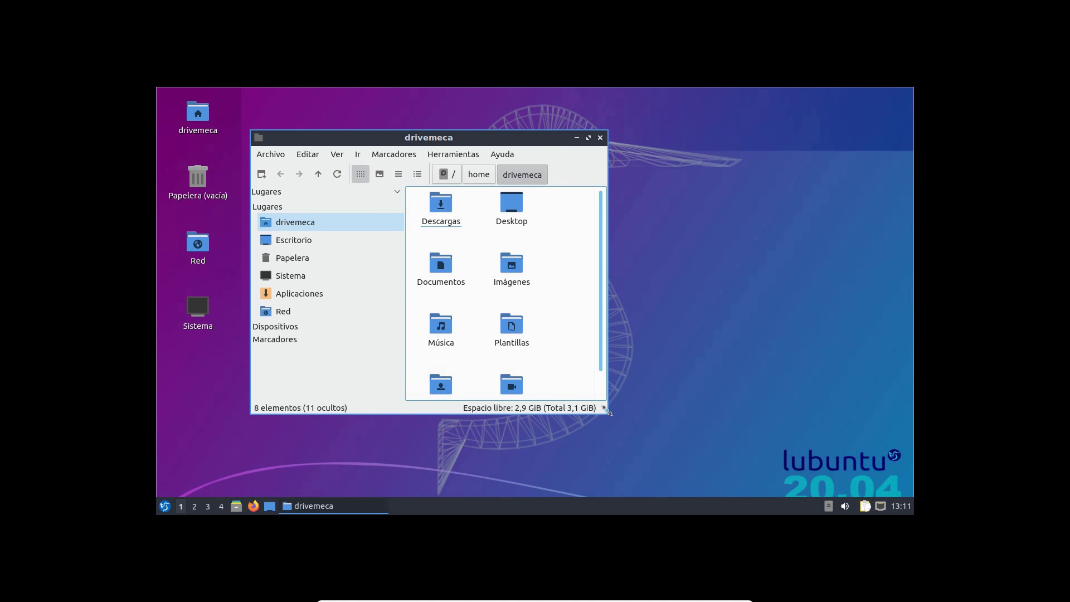
left_click_drag(607, 413, 880, 411)
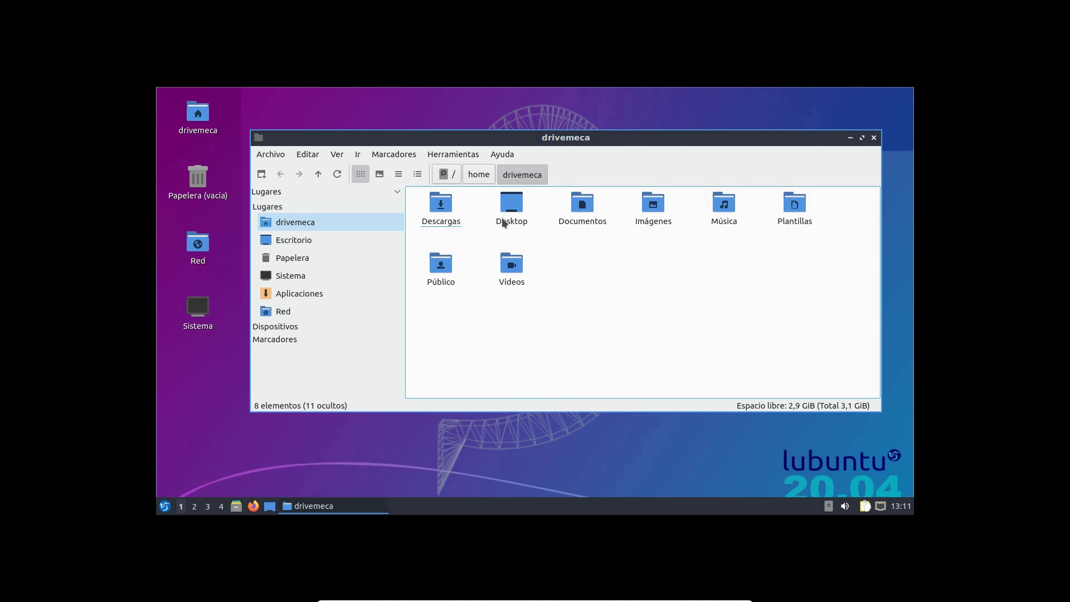
left_click(501, 154)
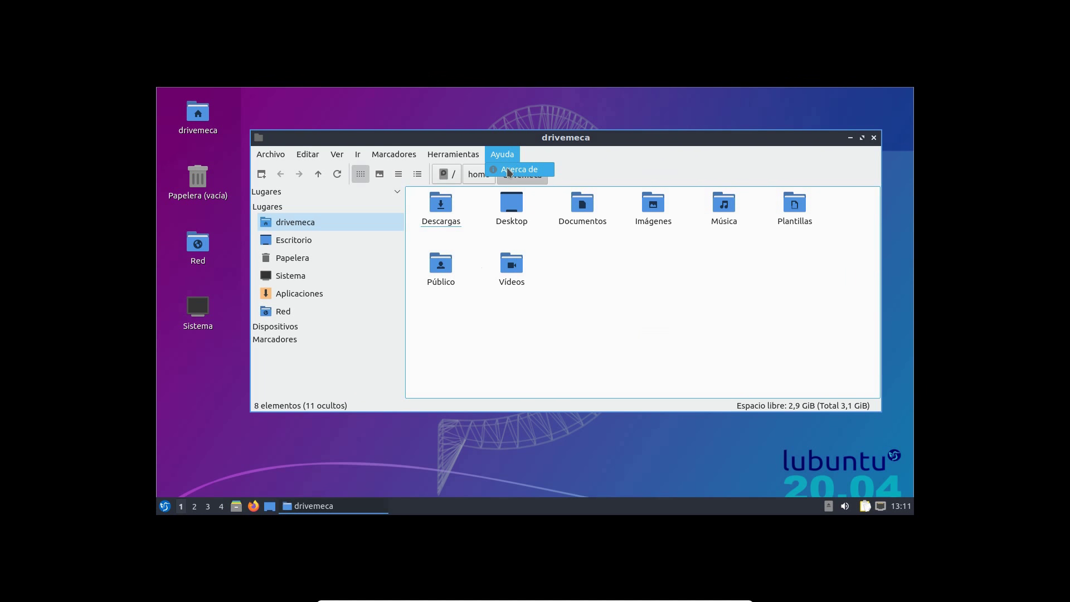
left_click(507, 177)
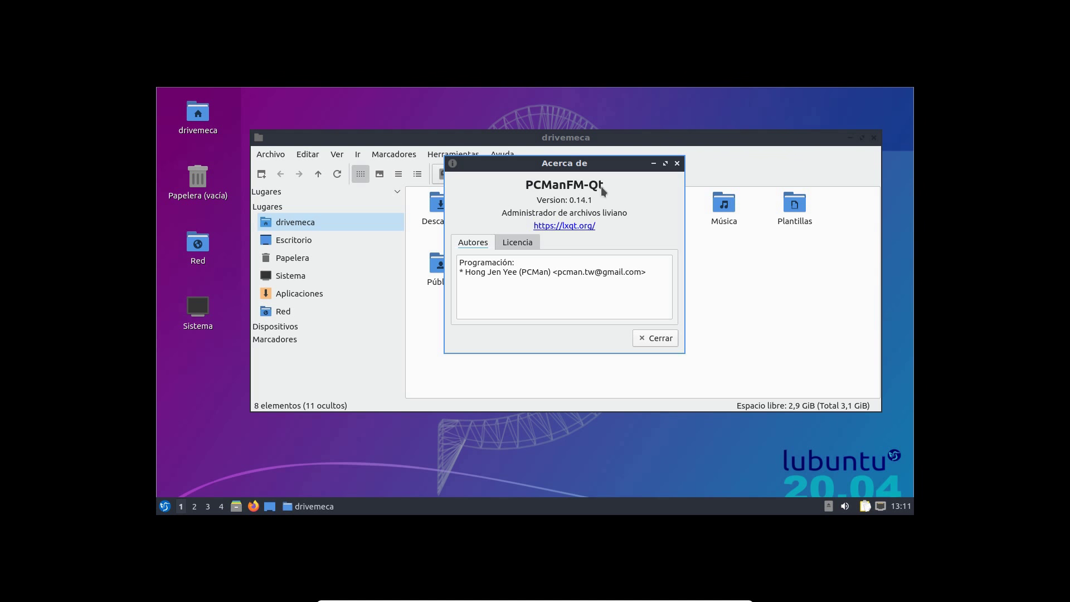
left_click(655, 339)
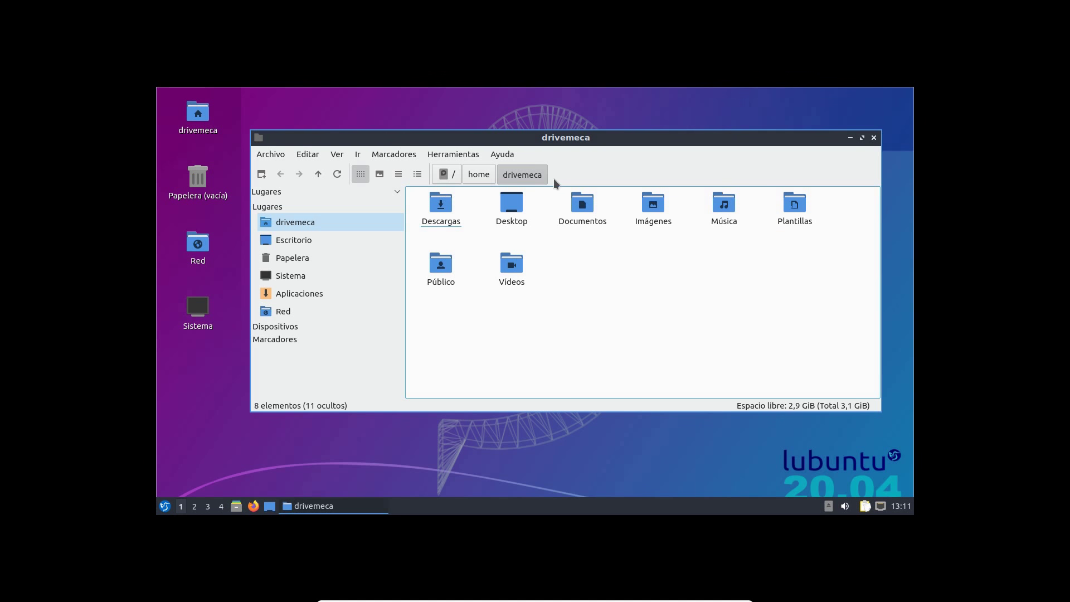
left_click(873, 137)
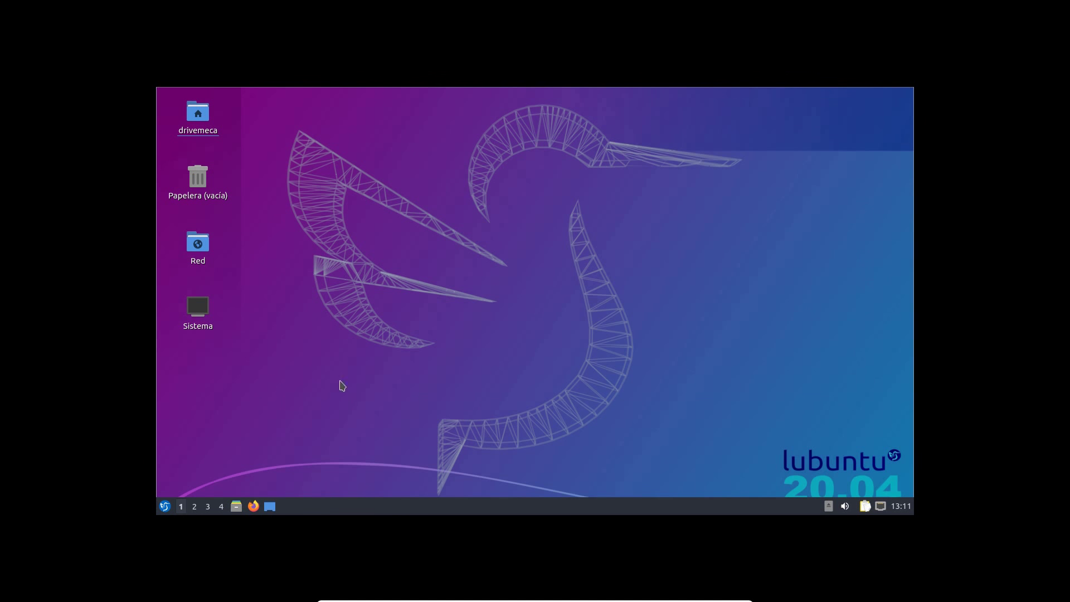
Step: Switch through the virtual desktops up to Escritorio 4 and return to desktop 1
left_click(207, 508)
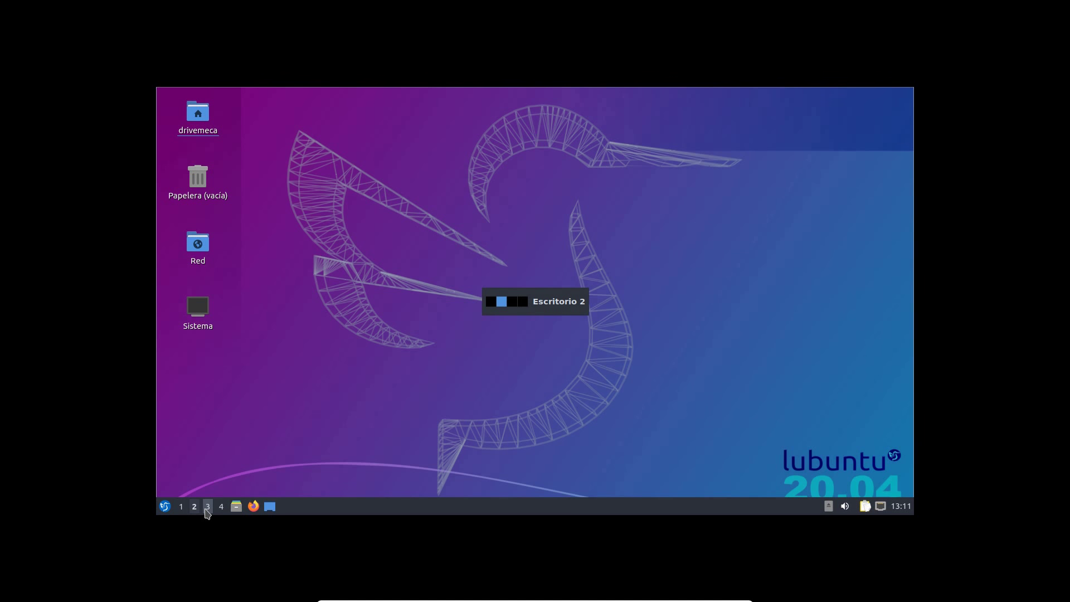
left_click(221, 508)
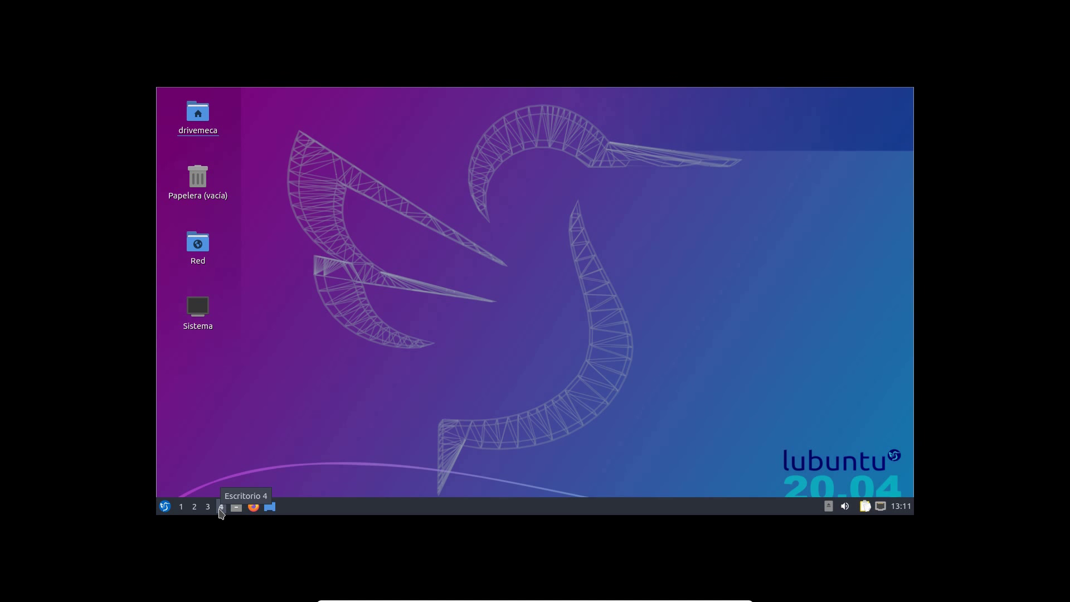
left_click(180, 507)
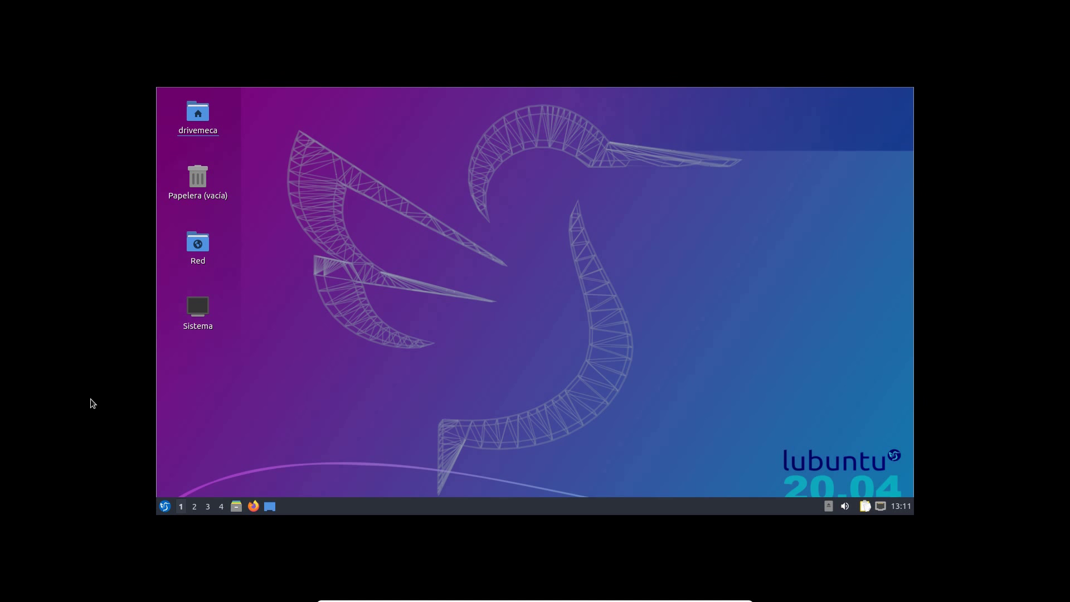
Step: Open the LXQt Configuration Center from the system preferences and maximize its window
left_click(165, 506)
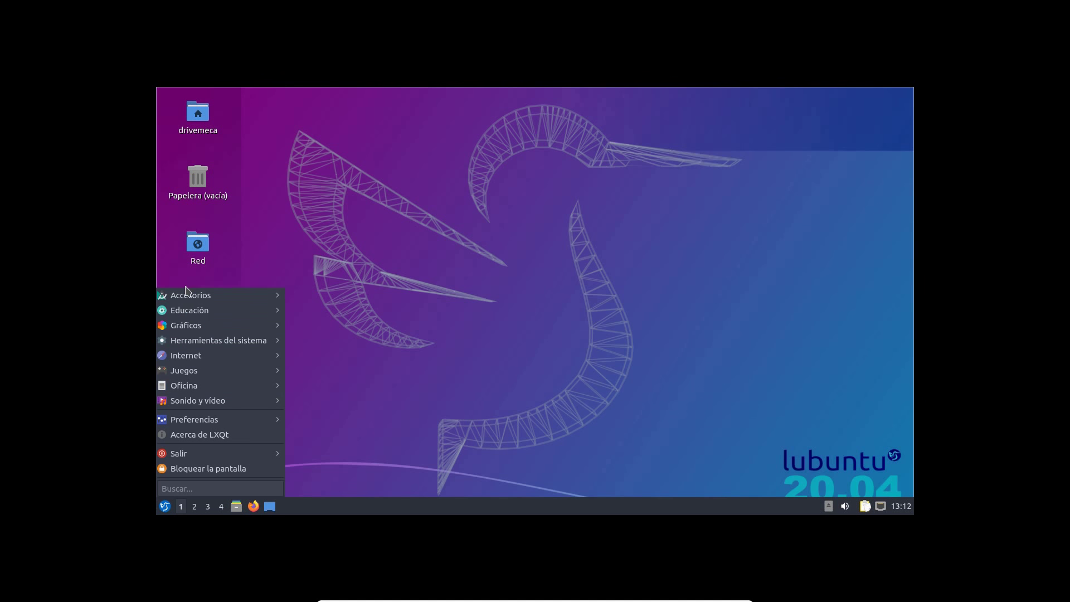
mouse_move(186, 300)
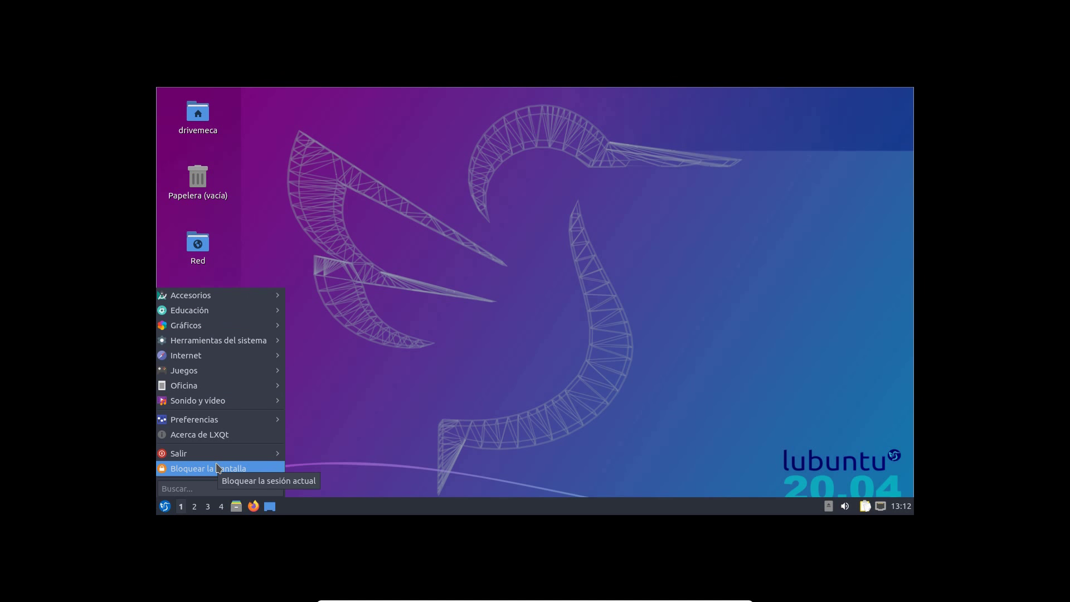
mouse_move(231, 425)
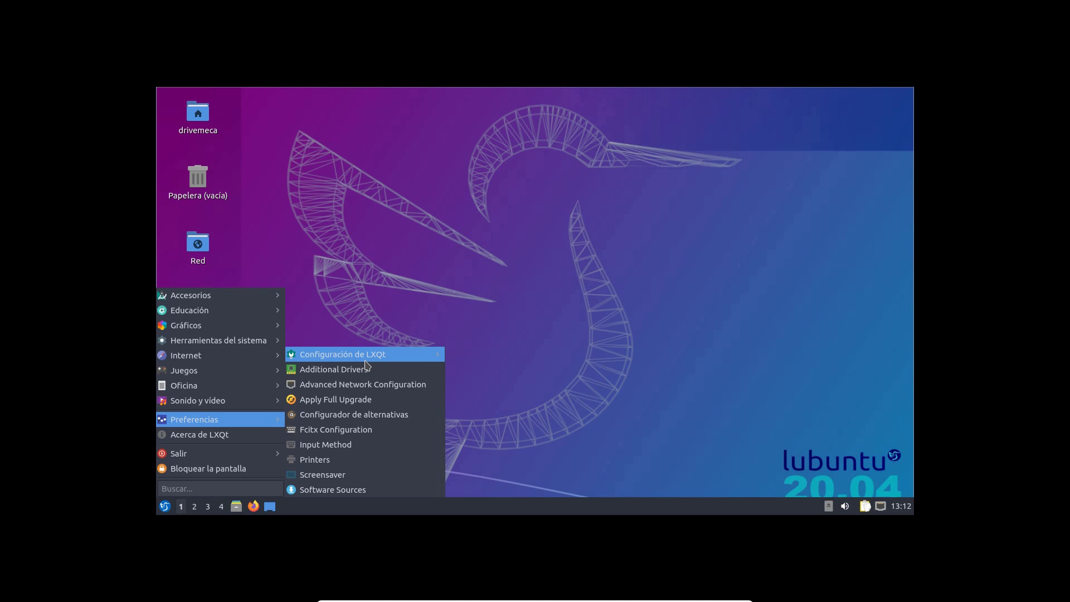
mouse_move(368, 359)
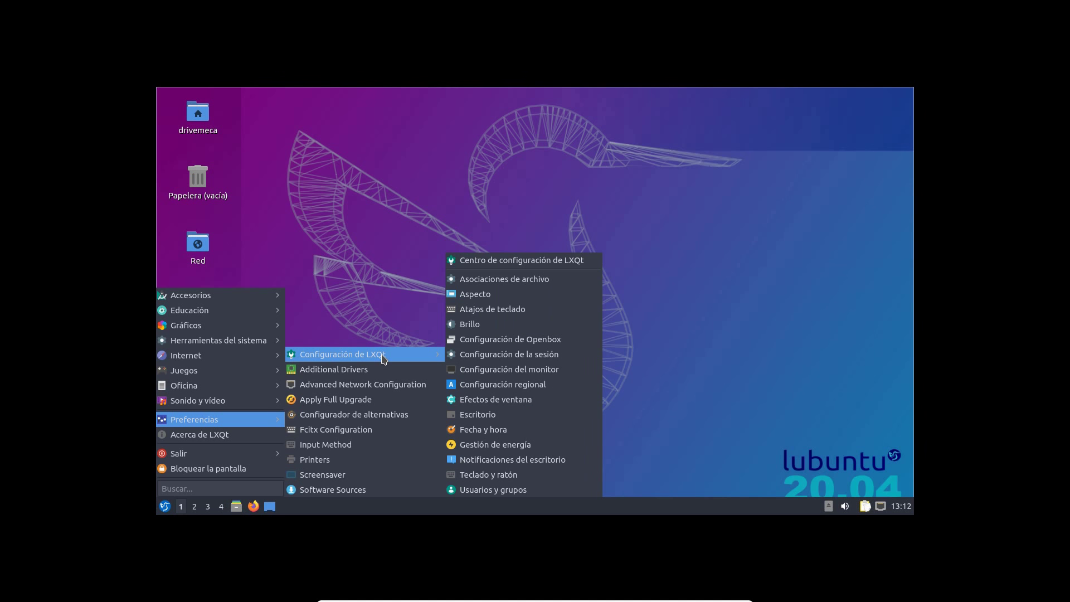
left_click(519, 260)
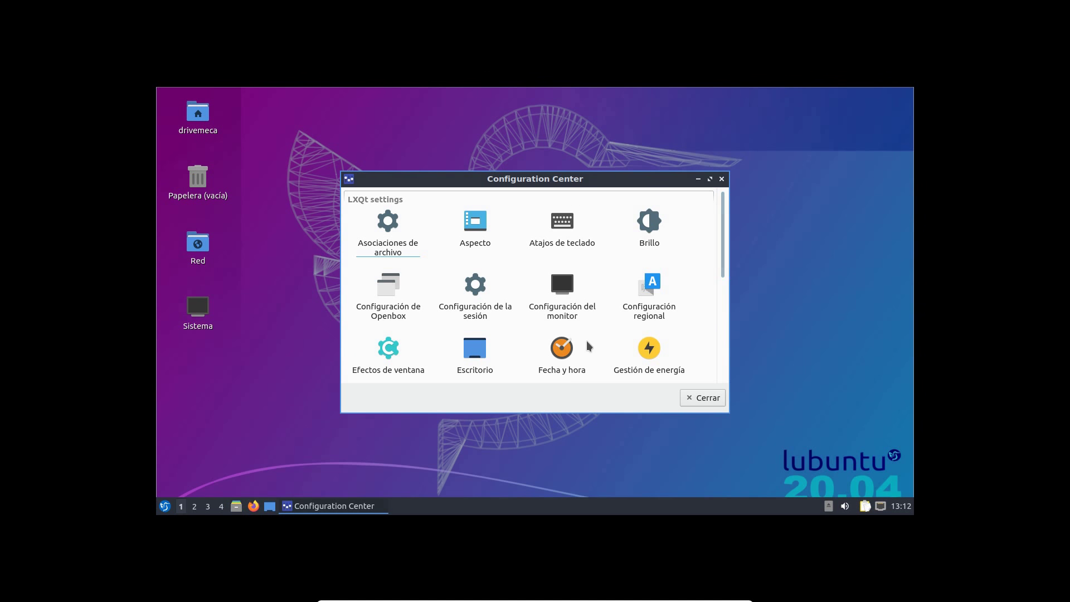
left_click(710, 179)
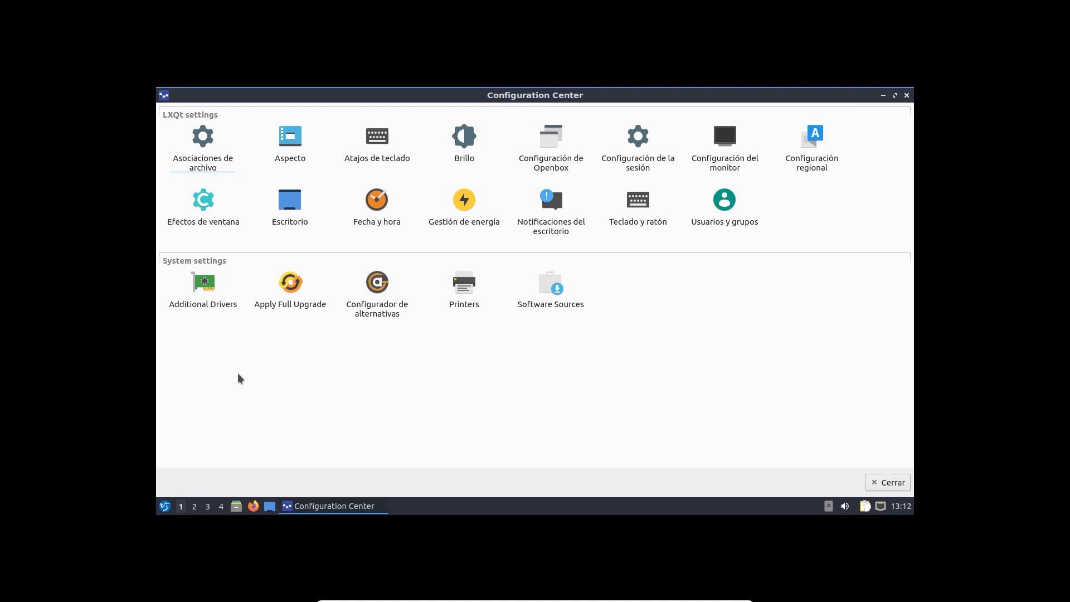
Step: Open the file associations and check the default application for the gzip type in the application group
left_click(202, 138)
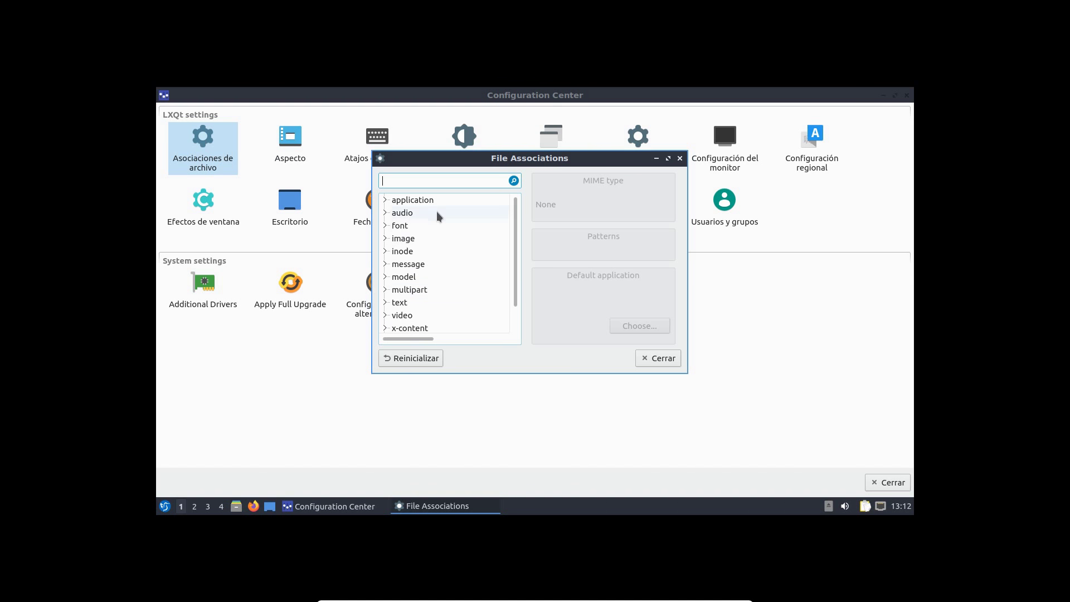
left_click(384, 200)
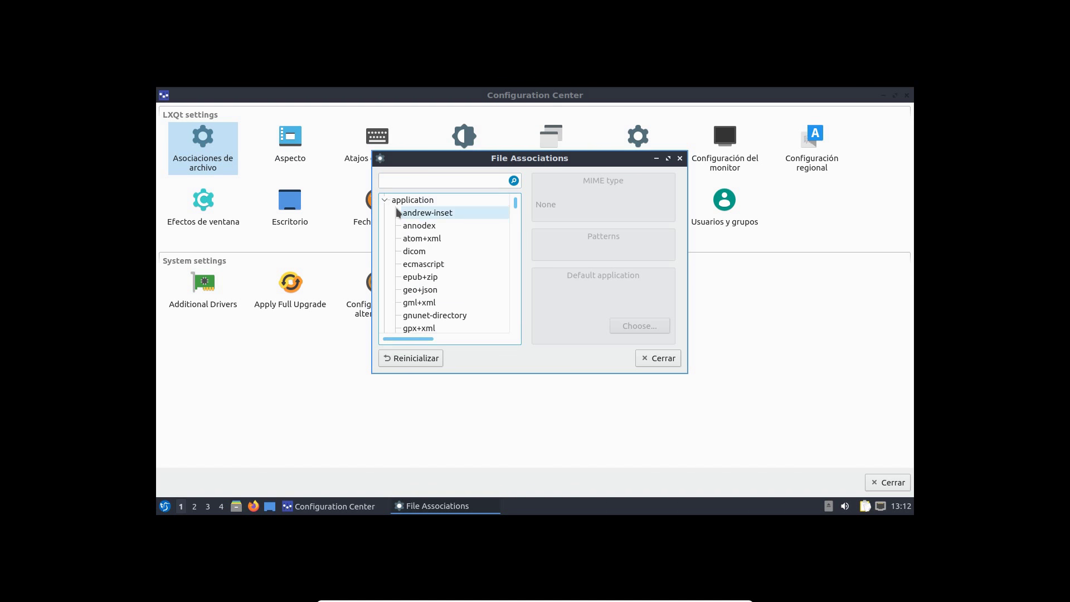
scroll(450, 262, "down", 1)
scroll(446, 253, "down", 1)
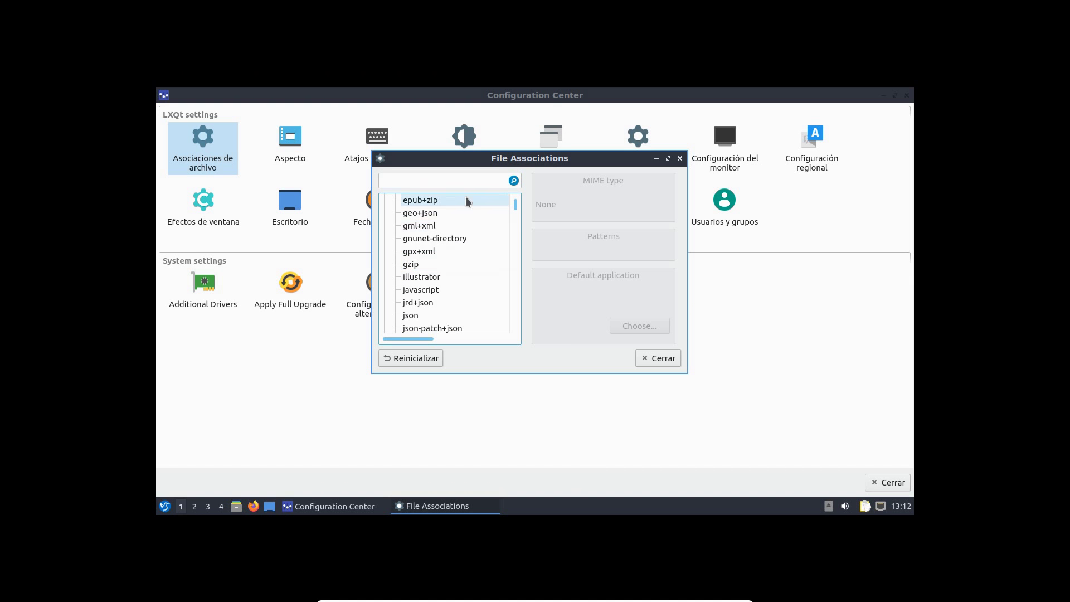
left_click(415, 266)
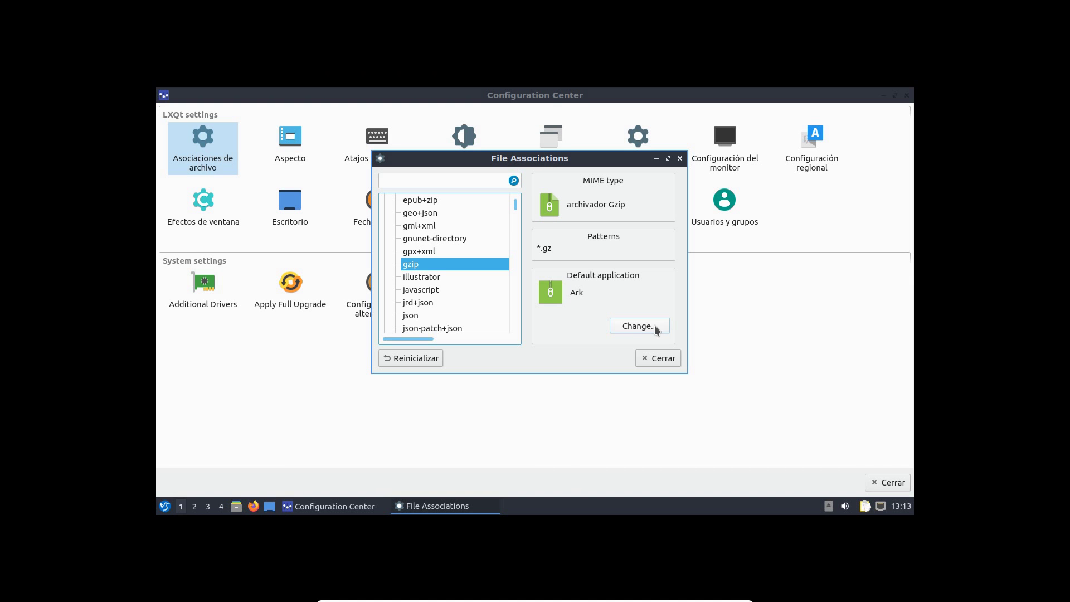
Step: Check the default application for the pdf type, browse the remaining application types, collapse the group and close File Associations
scroll(443, 239, "down", 3)
scroll(444, 239, "down", 2)
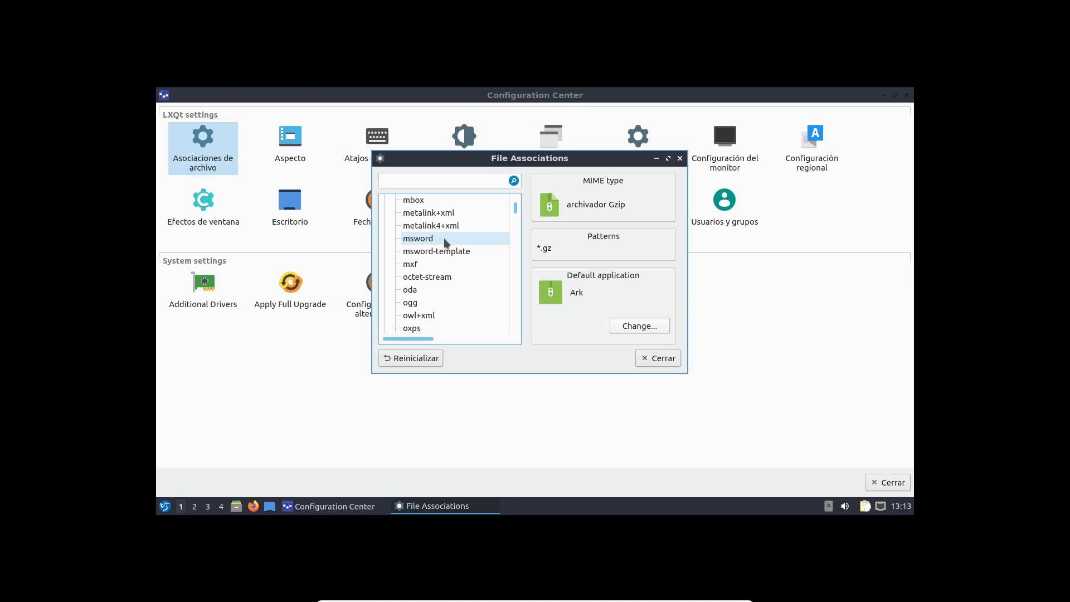
scroll(443, 239, "down", 2)
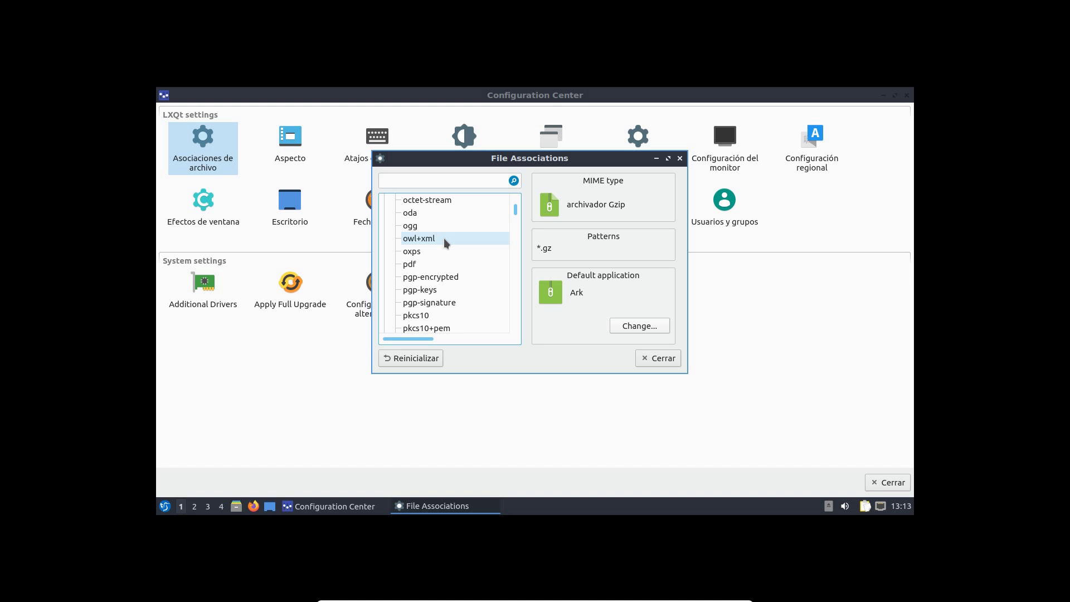
left_click(415, 262)
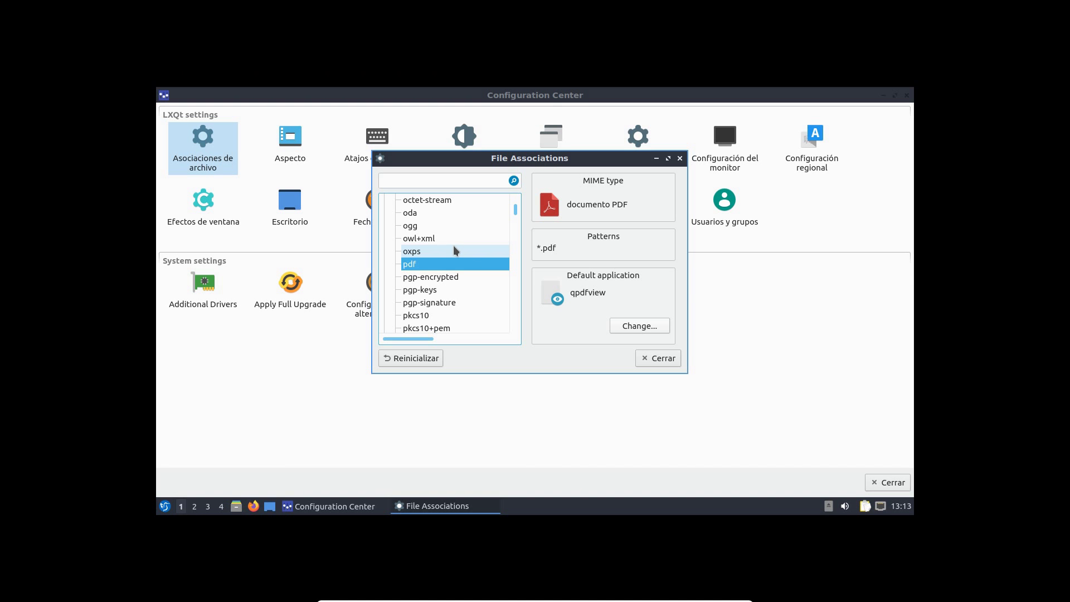
scroll(452, 244, "down", 9)
scroll(452, 244, "down", 15)
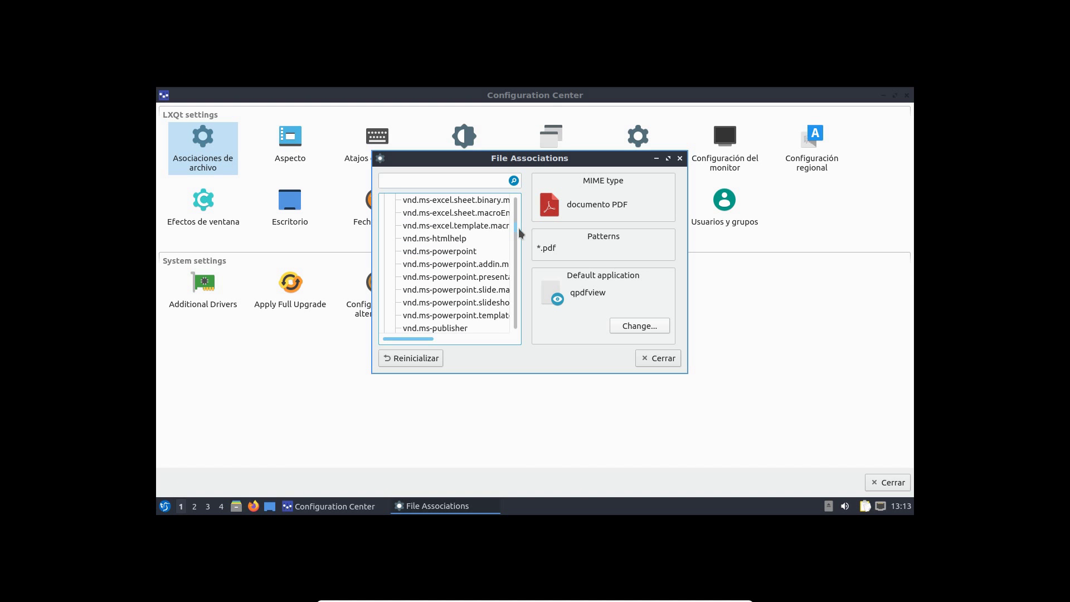
left_click_drag(516, 226, 517, 192)
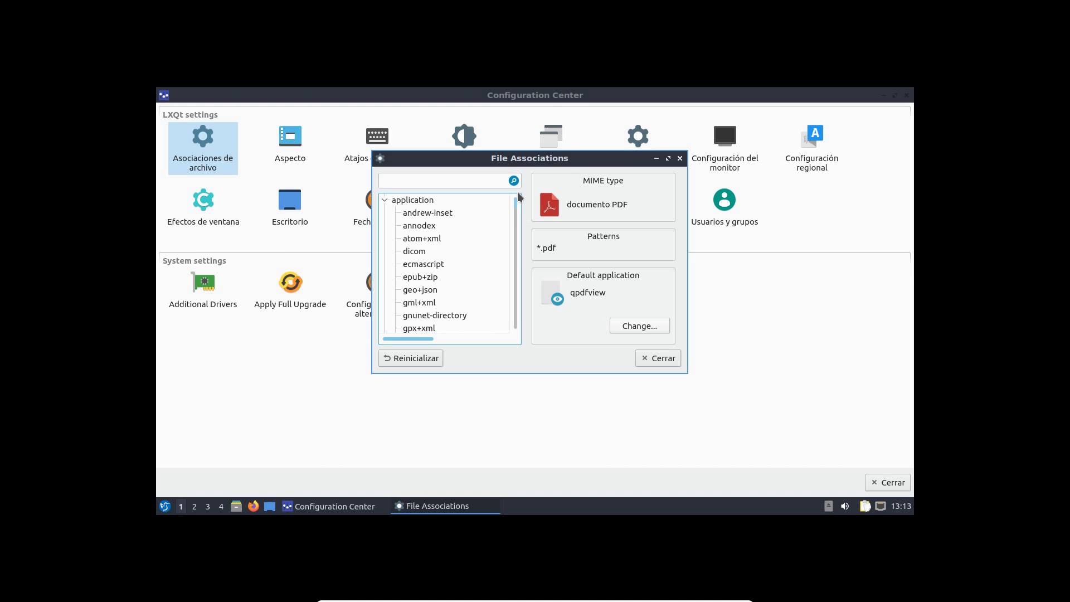
left_click(382, 198)
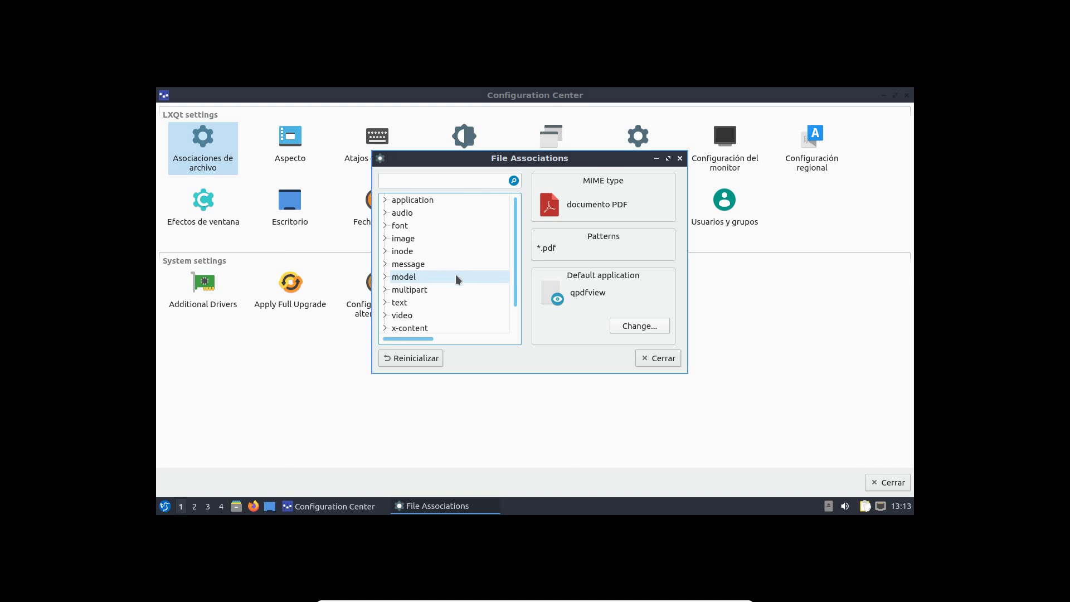
scroll(453, 276, "down", 1)
scroll(453, 275, "up", 1)
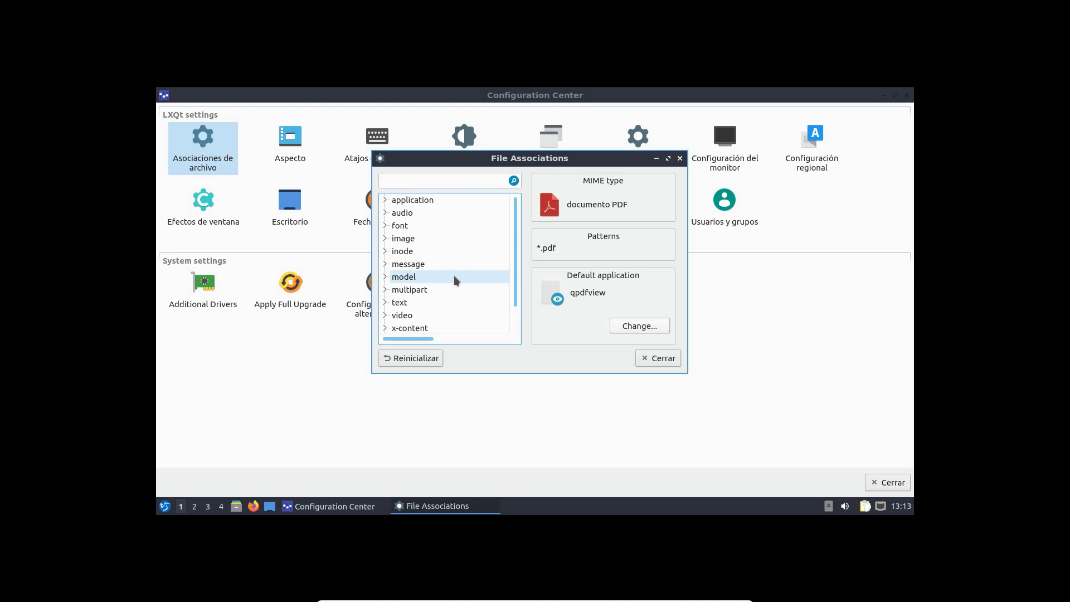
left_click(659, 357)
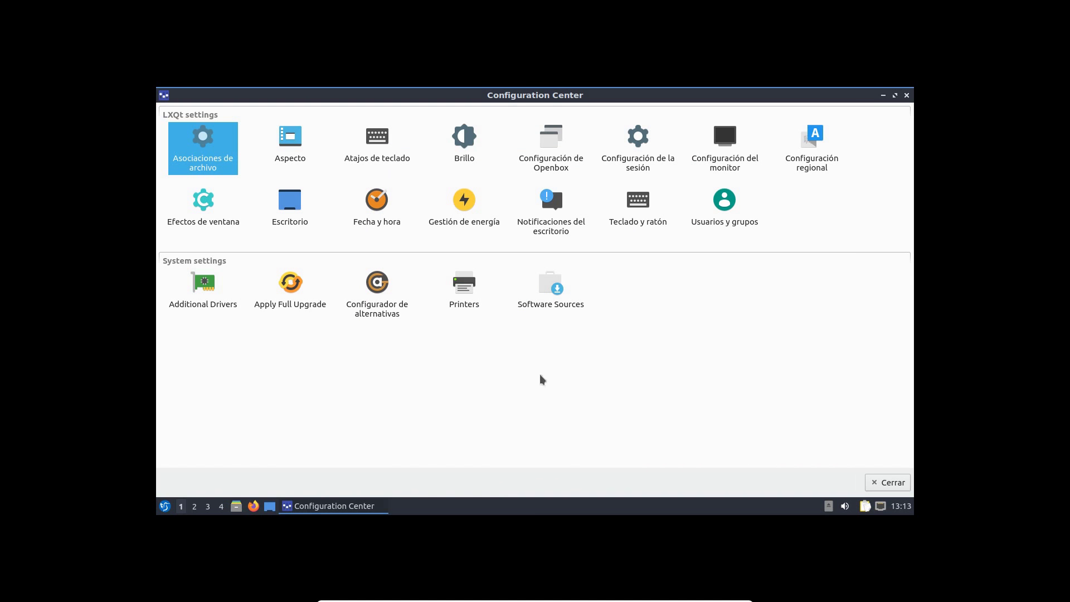
Step: Open the Aspecto settings, look over the icon themes, and apply the Dark LXQt theme
left_click(292, 148)
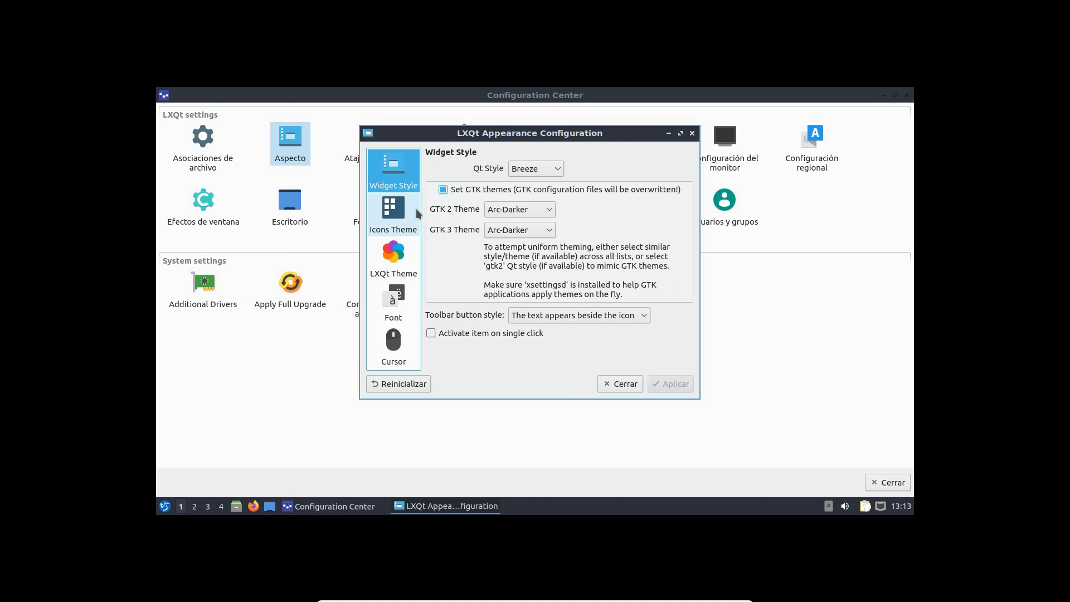
left_click(393, 213)
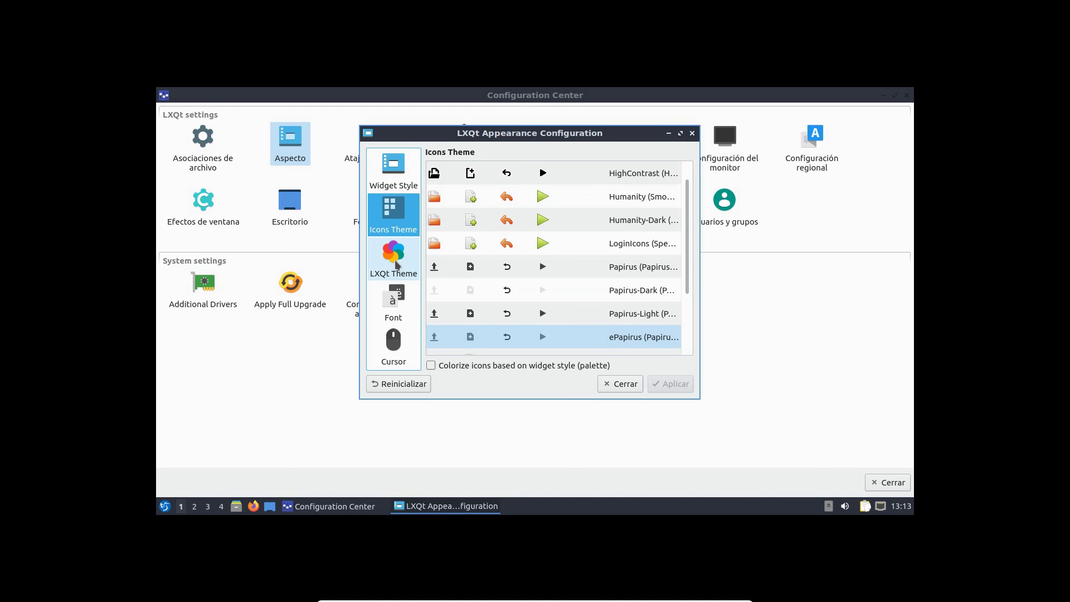
left_click(419, 266)
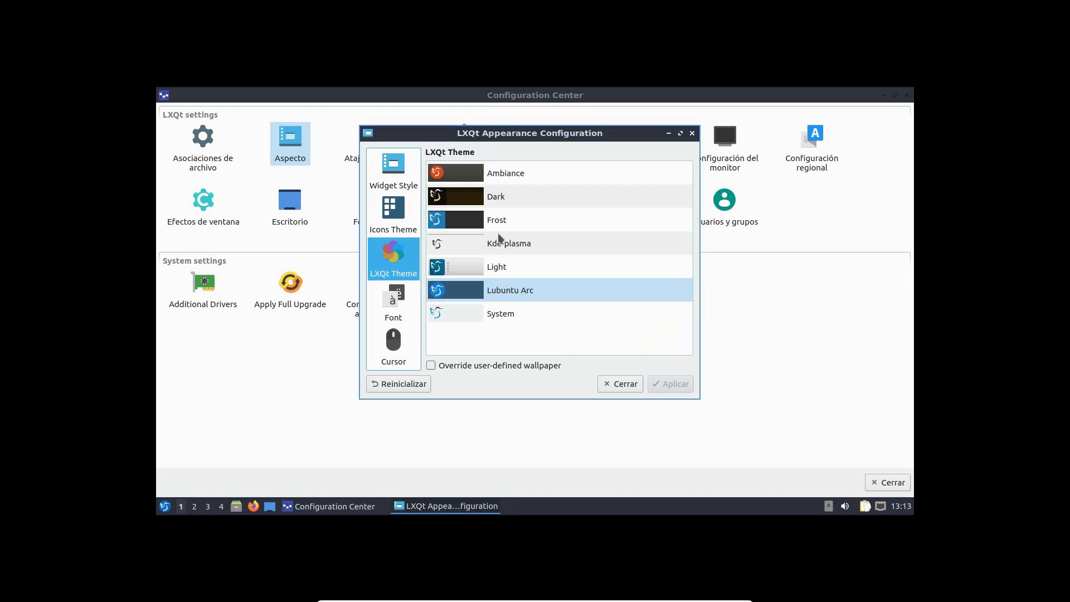
left_click(466, 202)
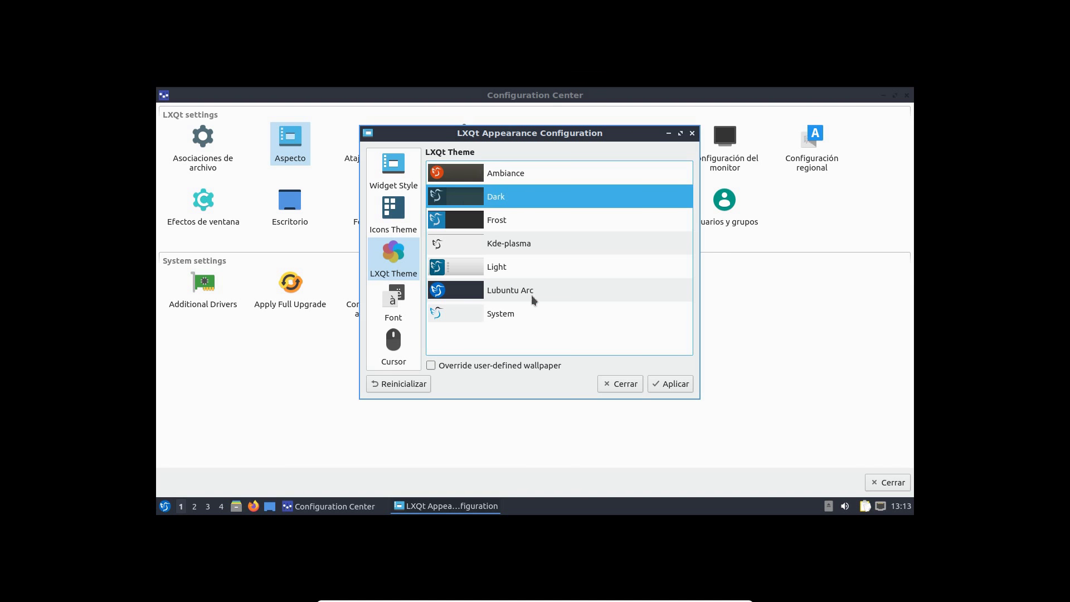
left_click(671, 383)
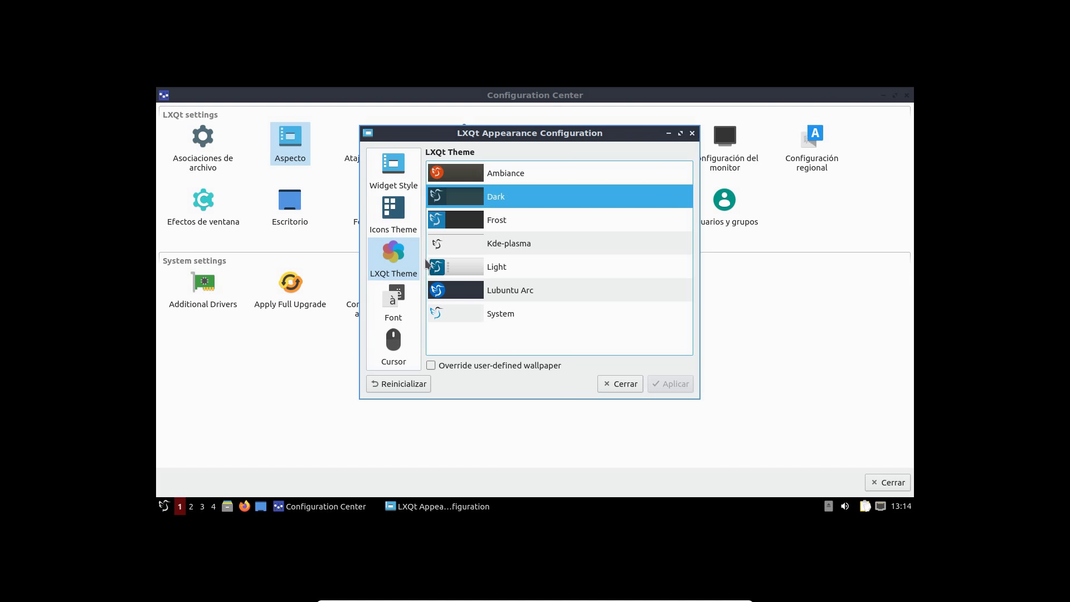
Step: Review the font and cursor settings in the appearance configuration, then view the Brillo settings, closing each dialog
left_click(394, 299)
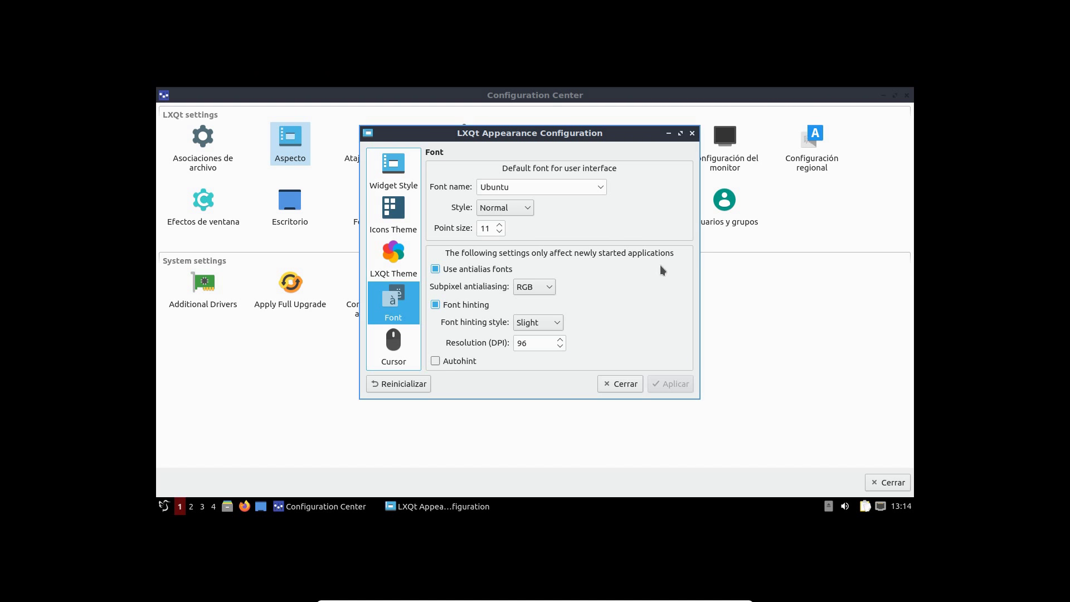
left_click(395, 341)
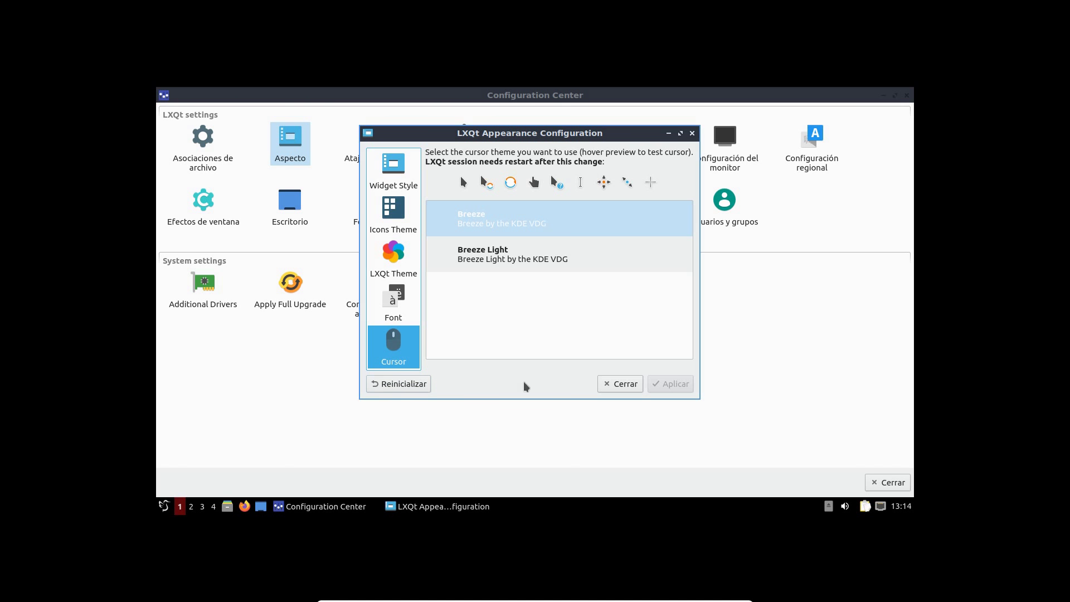
left_click(620, 383)
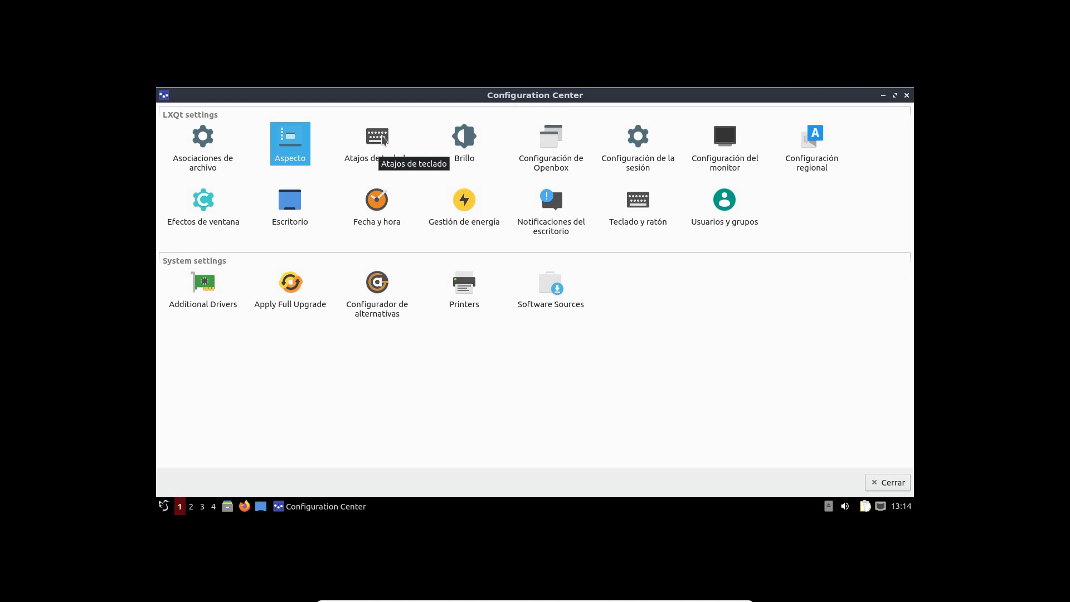
left_click(461, 133)
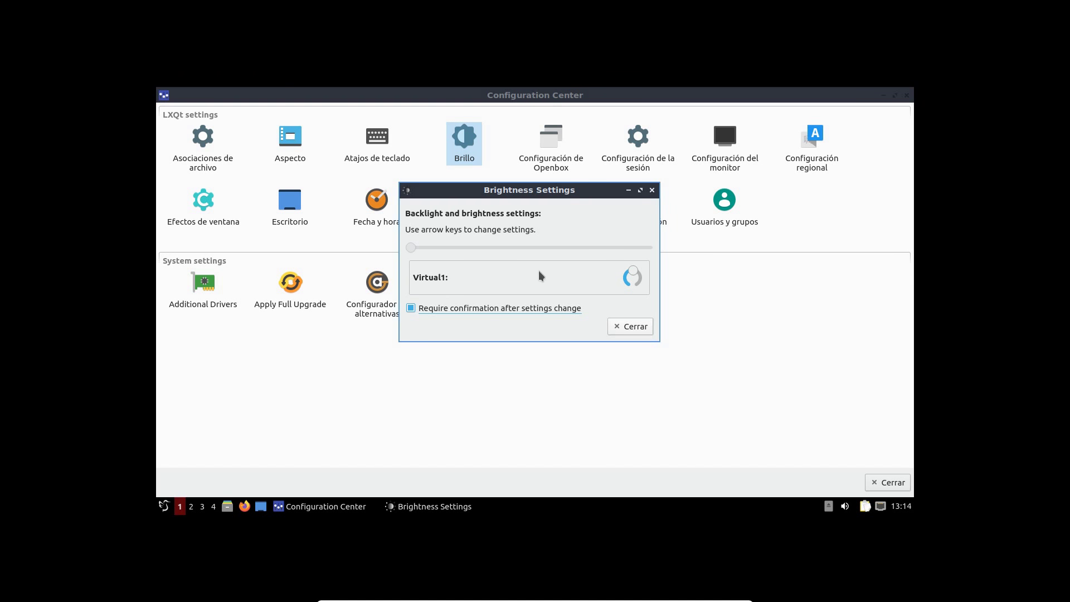
left_click(622, 326)
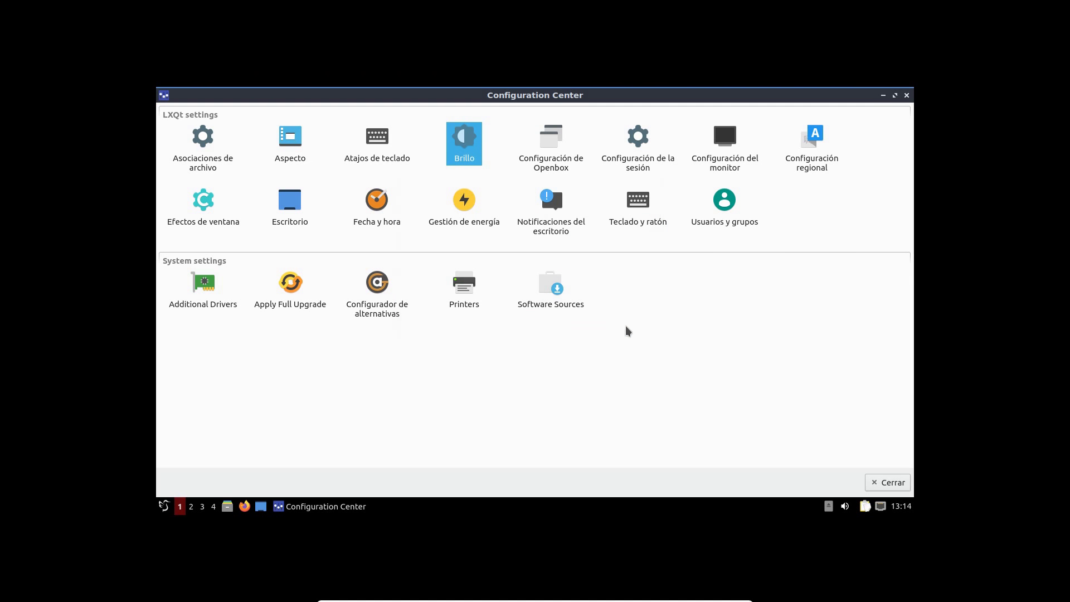
Step: Open the Openbox configuration, widen its window, review its sections from Tema to Muelle, and return to Escritorios
left_click(543, 145)
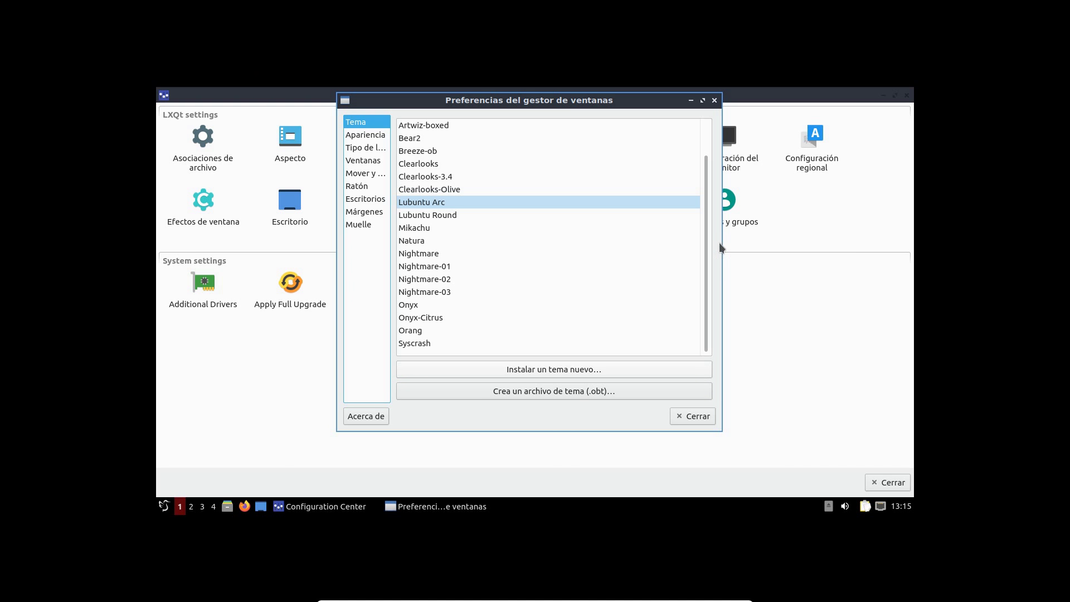
left_click_drag(721, 239, 870, 239)
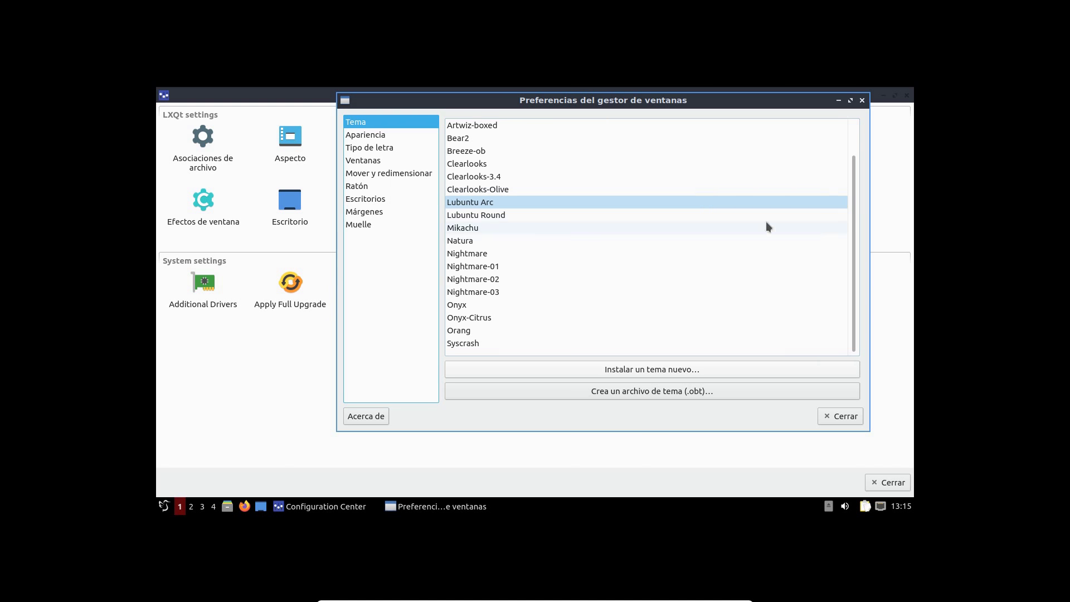
left_click(382, 134)
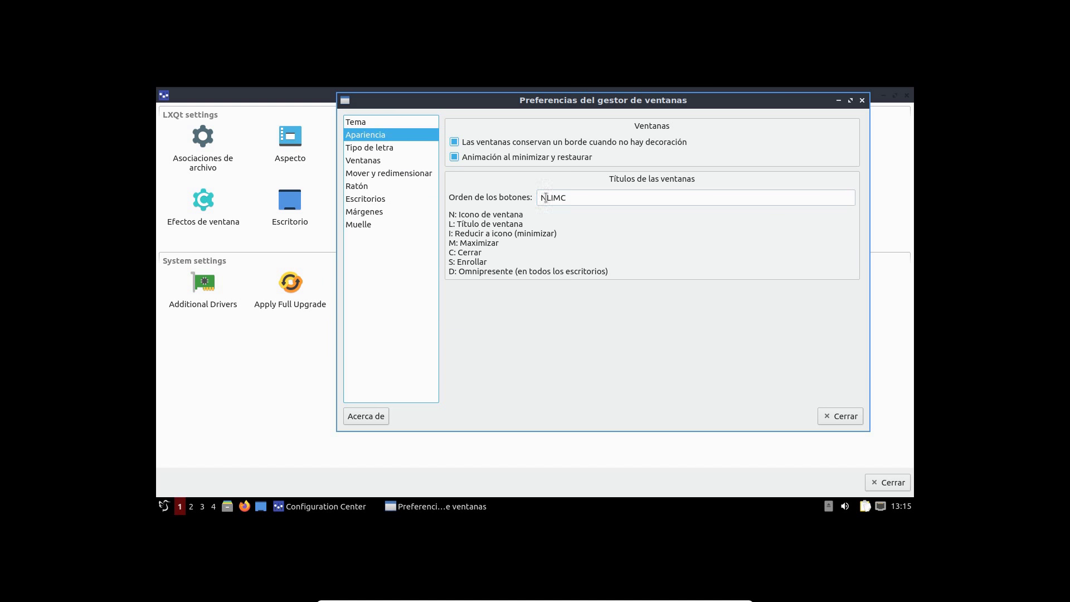
left_click(388, 148)
left_click(392, 163)
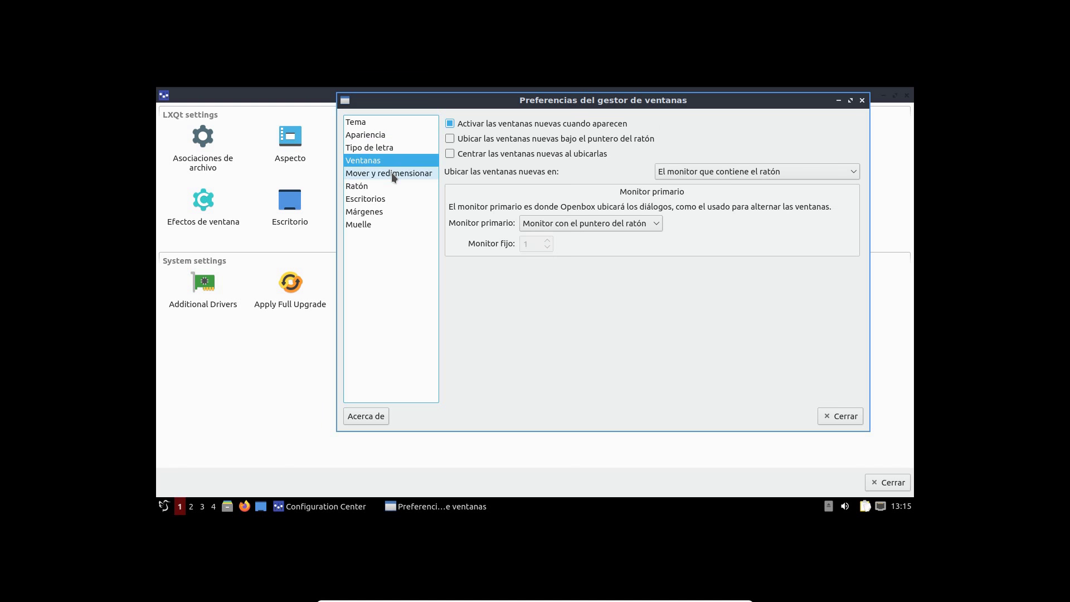
left_click(391, 172)
left_click(377, 185)
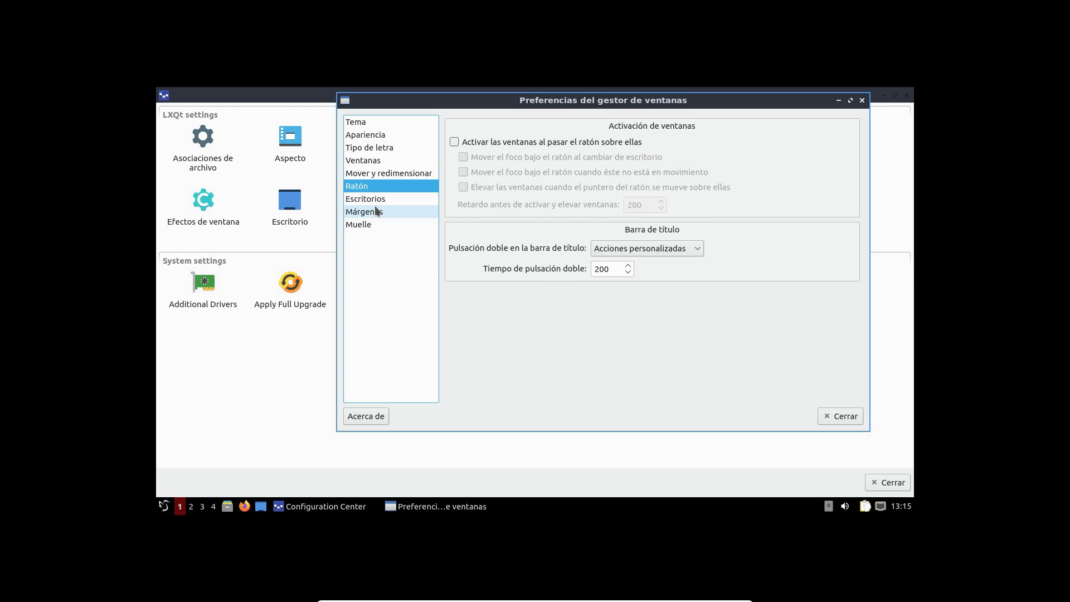
left_click(372, 202)
left_click(367, 212)
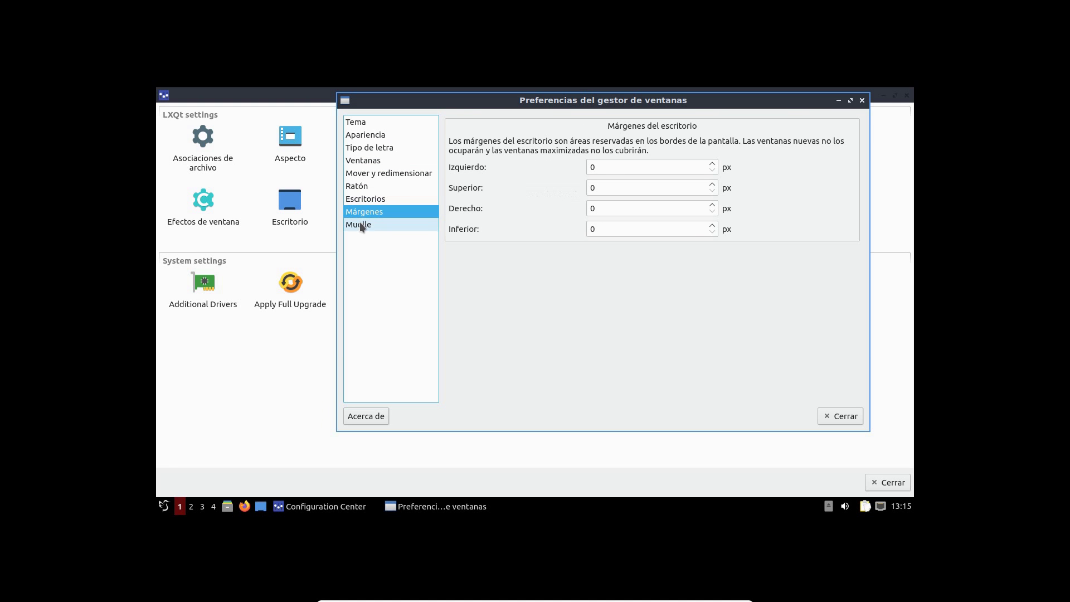
left_click(359, 223)
left_click(371, 202)
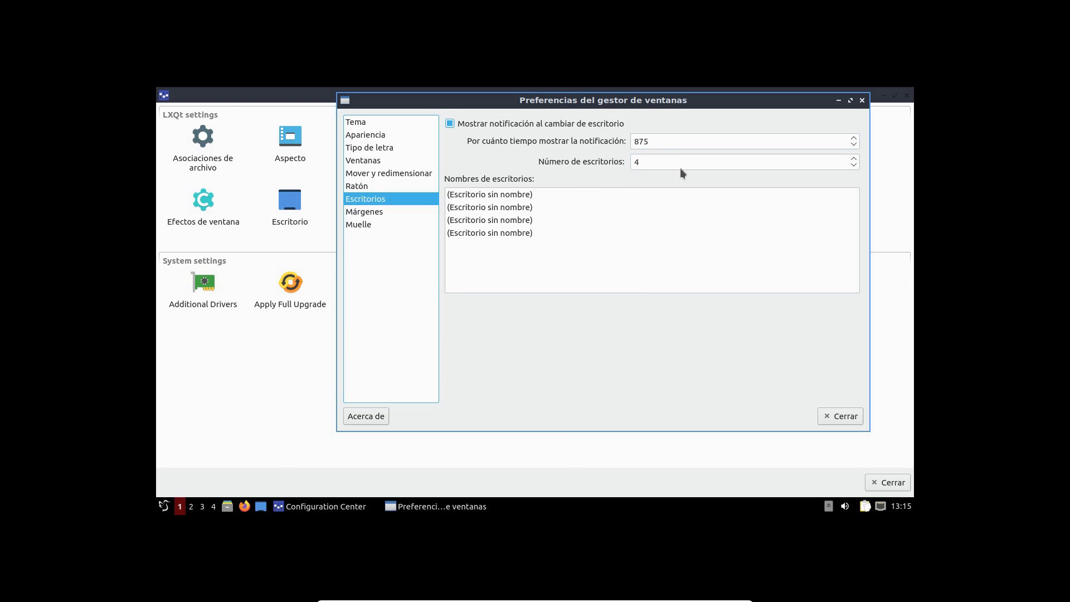
Step: Try a higher number of virtual desktops in the Escritorios section, then reduce it to 2
left_click(854, 158)
left_click(853, 158)
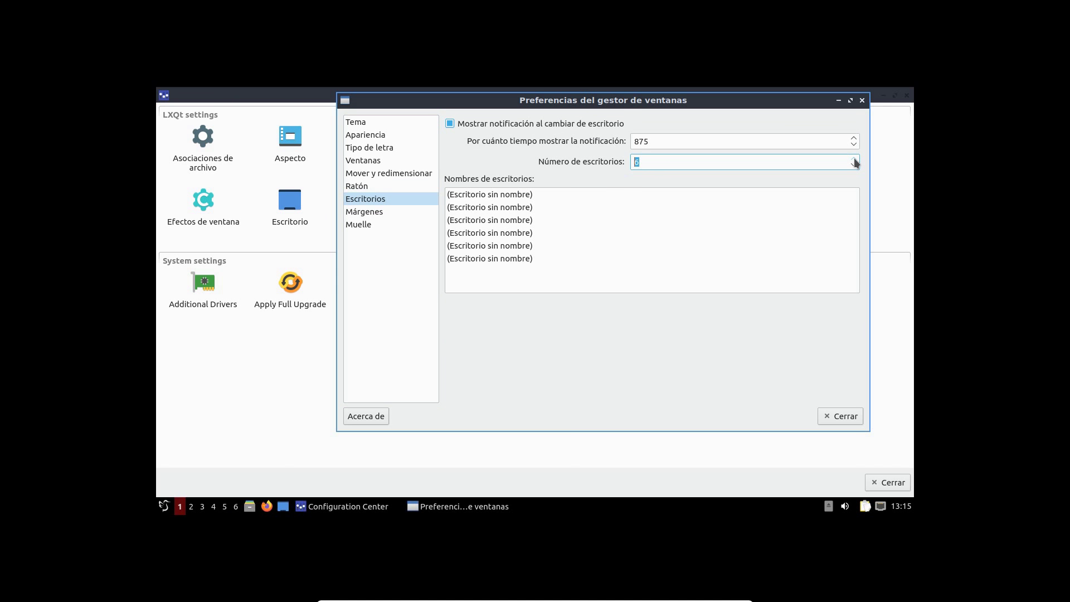
left_click(855, 163)
left_click(855, 162)
left_click(854, 162)
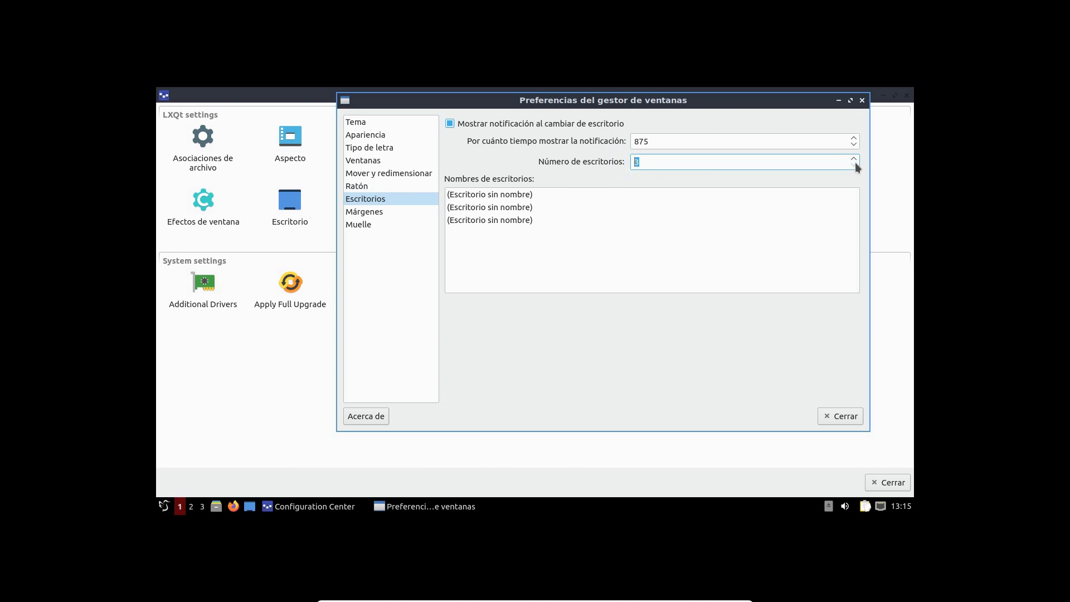
left_click(854, 163)
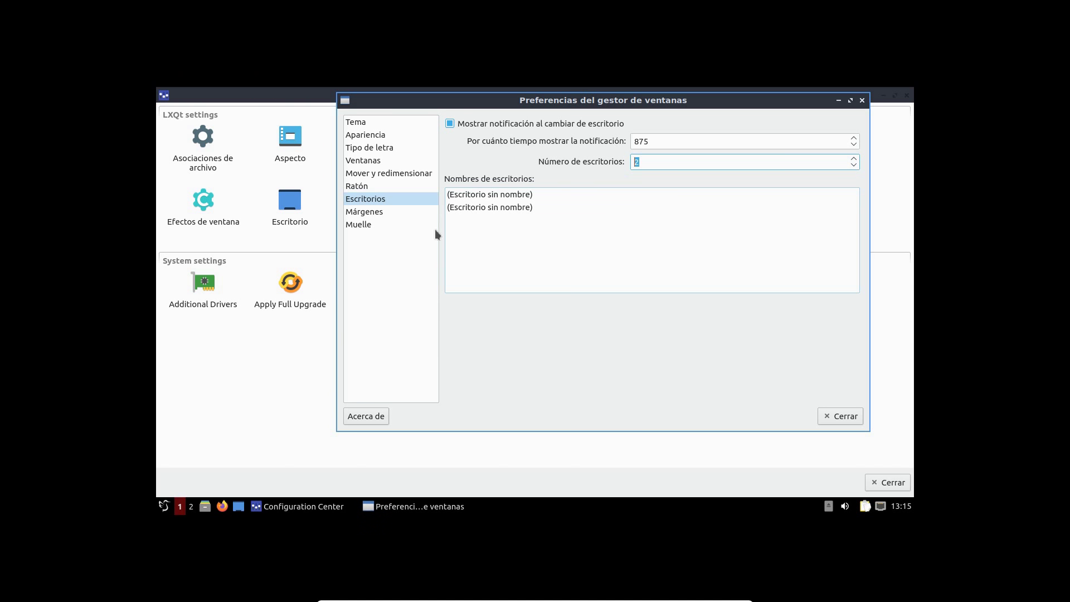
Step: Review the Márgenes and Muelle sections of the window manager preferences and close the dialog
left_click(382, 213)
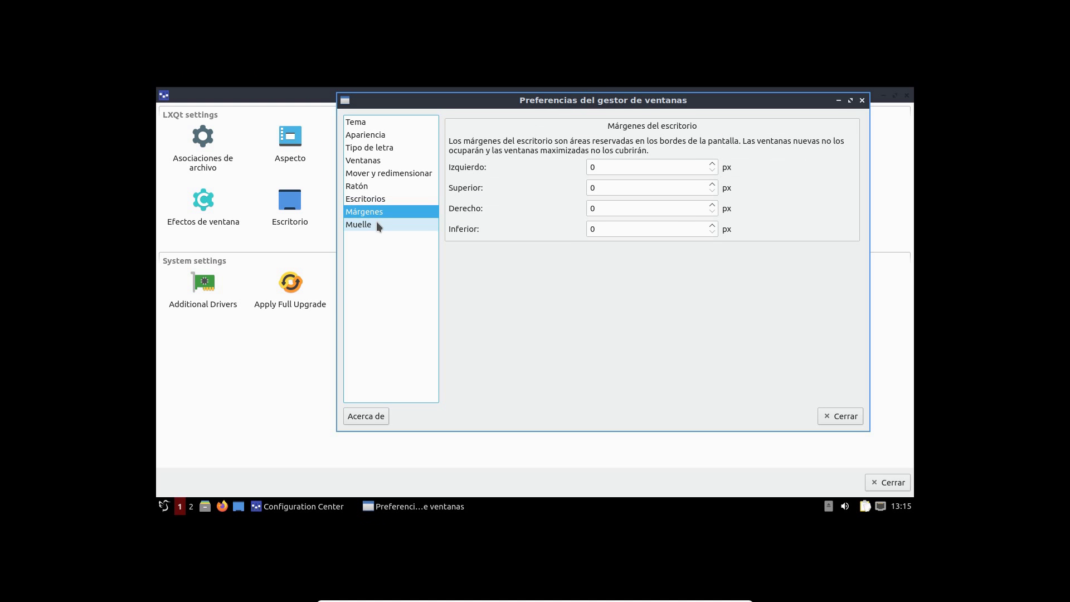
left_click(377, 223)
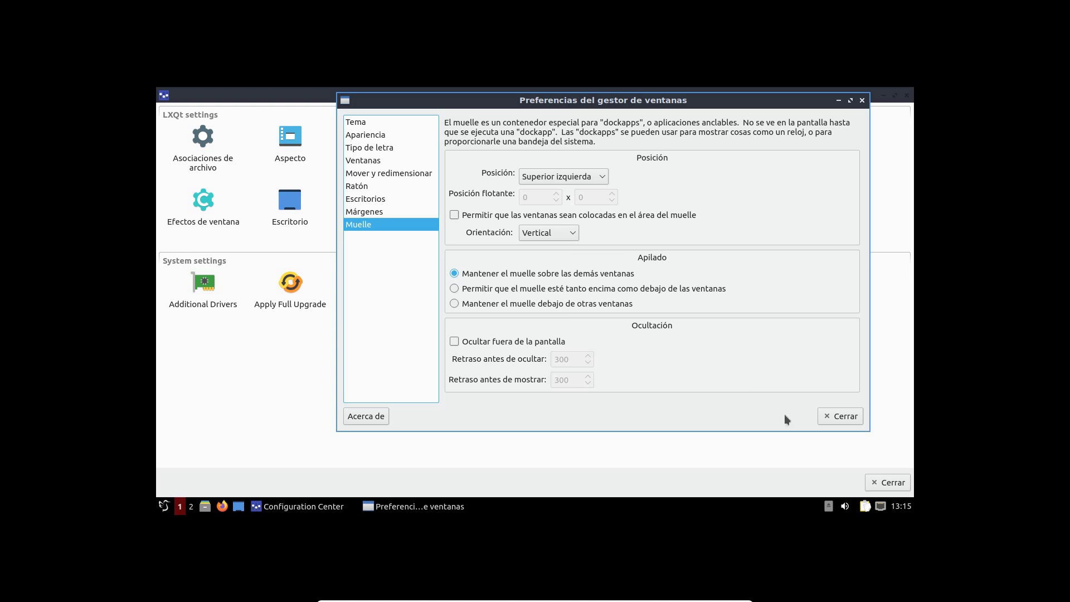
left_click(840, 417)
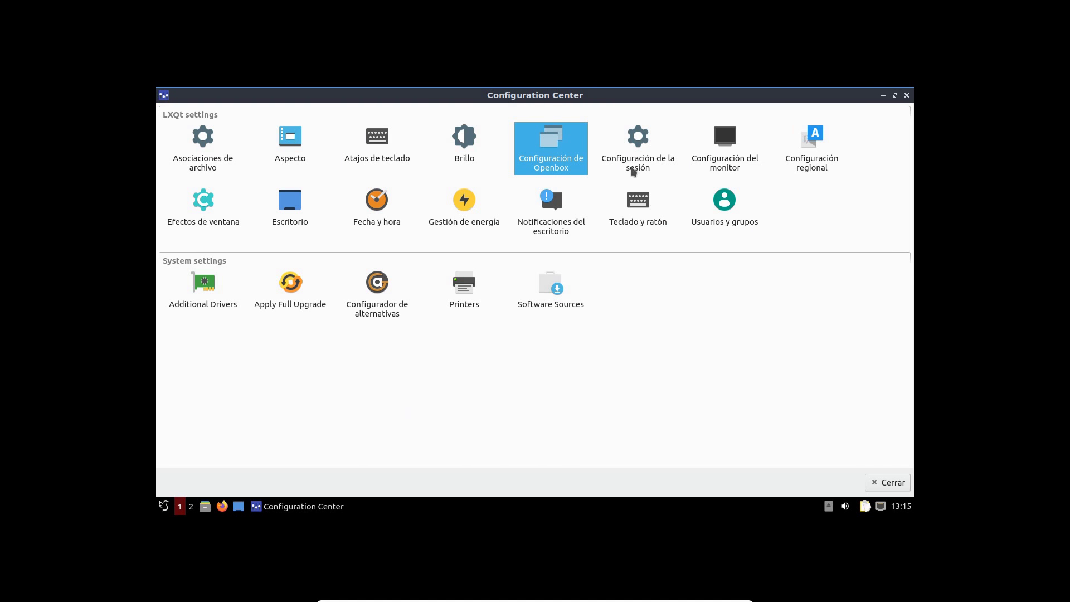
Step: Open the session configuration and review the window manager choice, the default applications and the user directories
left_click(639, 135)
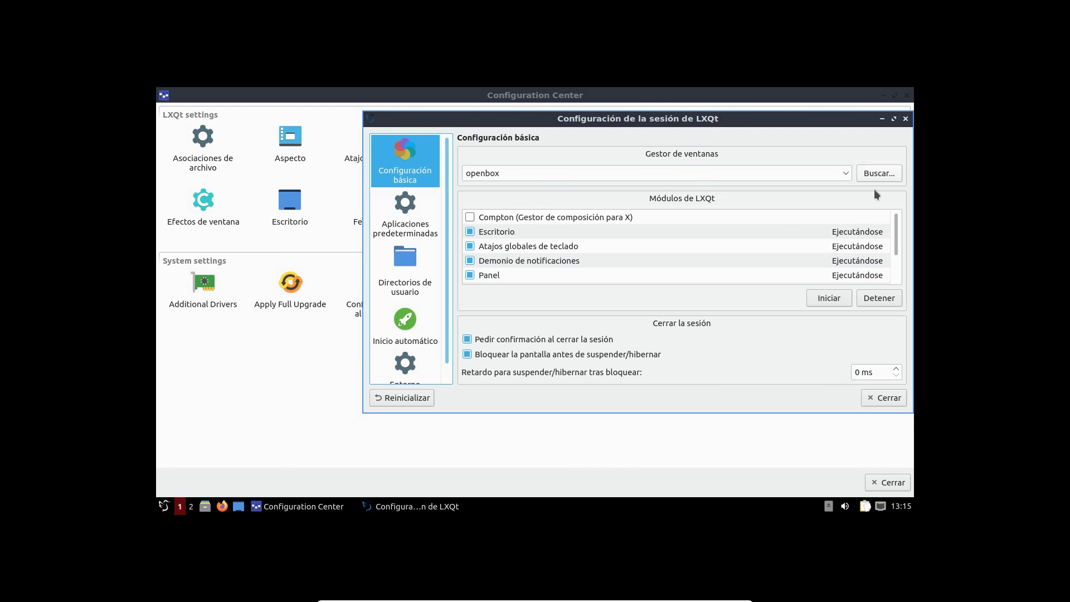
left_click(845, 174)
left_click(845, 173)
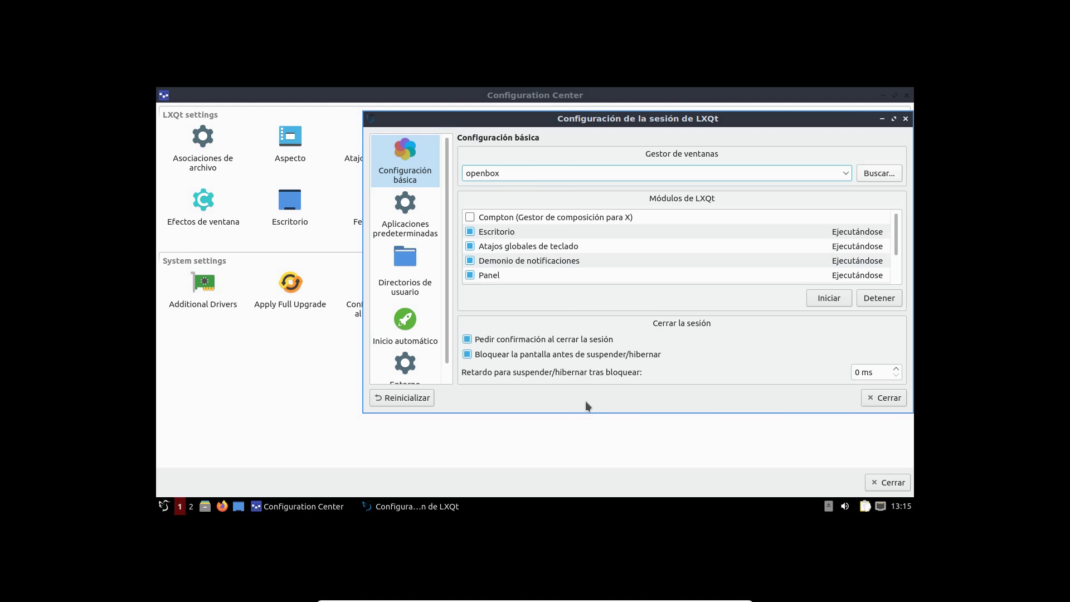
left_click(396, 208)
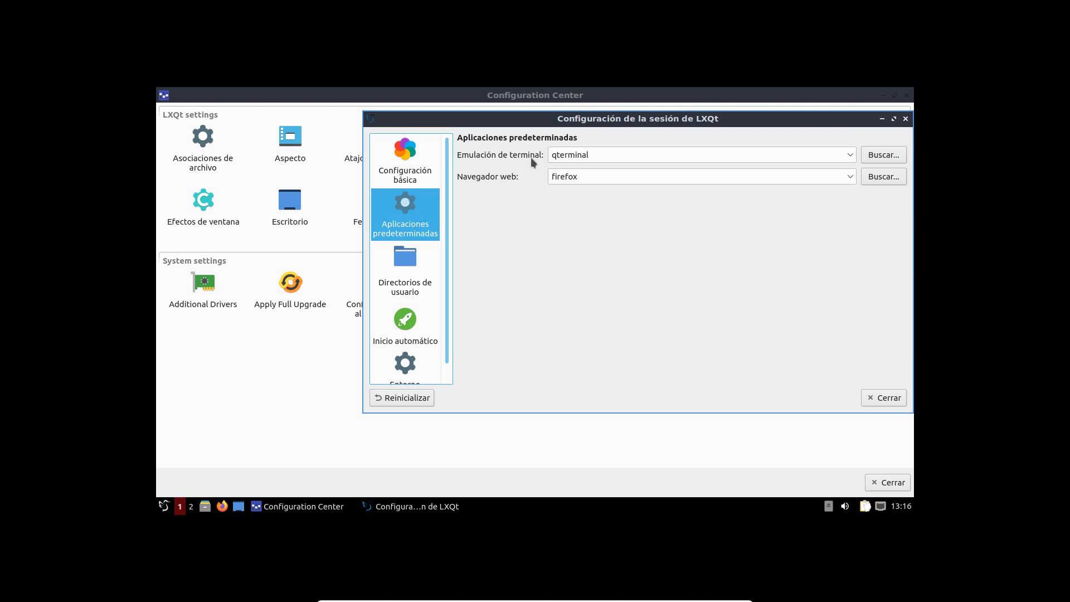
left_click(401, 273)
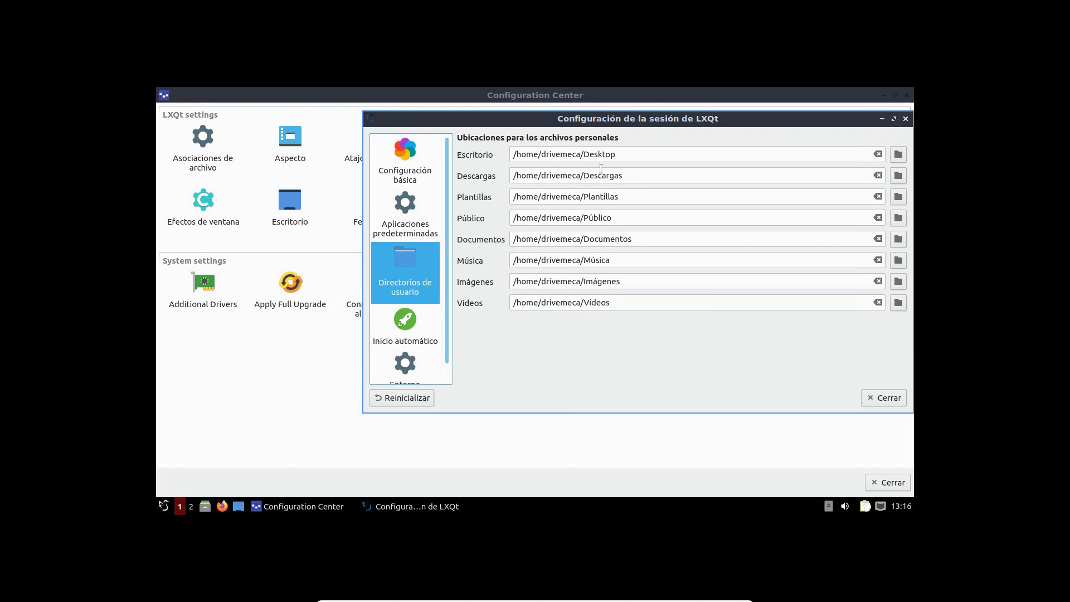
Step: Review the Inicio automático applications and disable the automatic start of Print Queue Applet
left_click(415, 325)
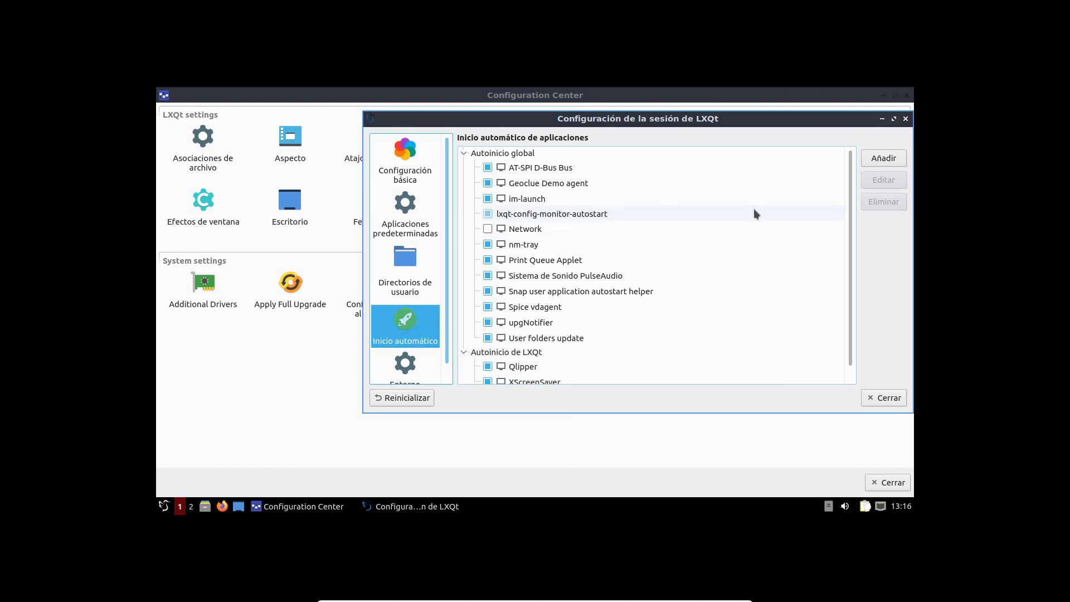
scroll(781, 235, "down", 1)
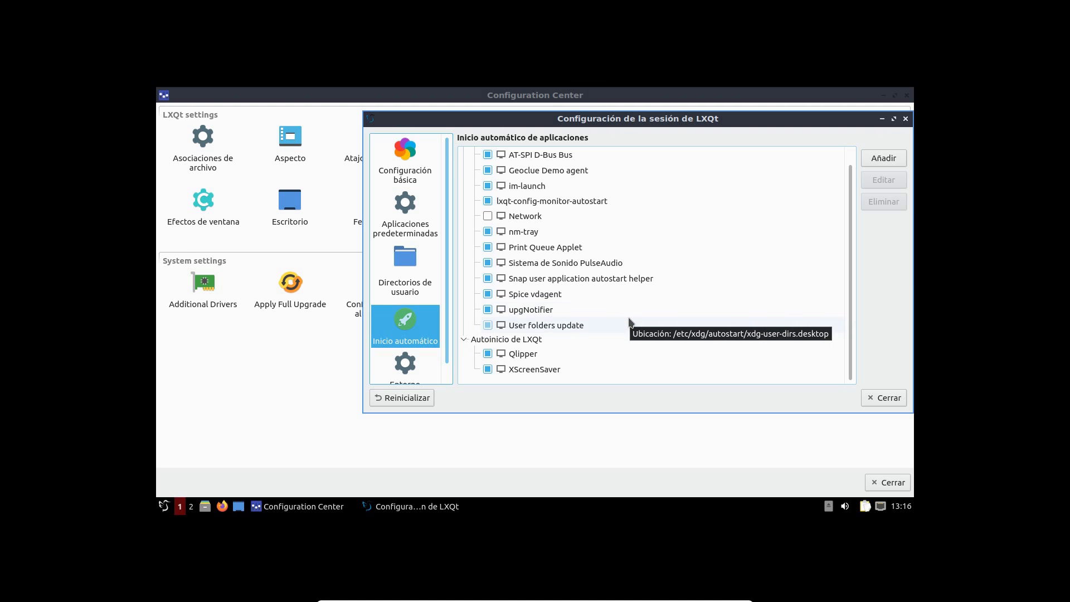
left_click(487, 247)
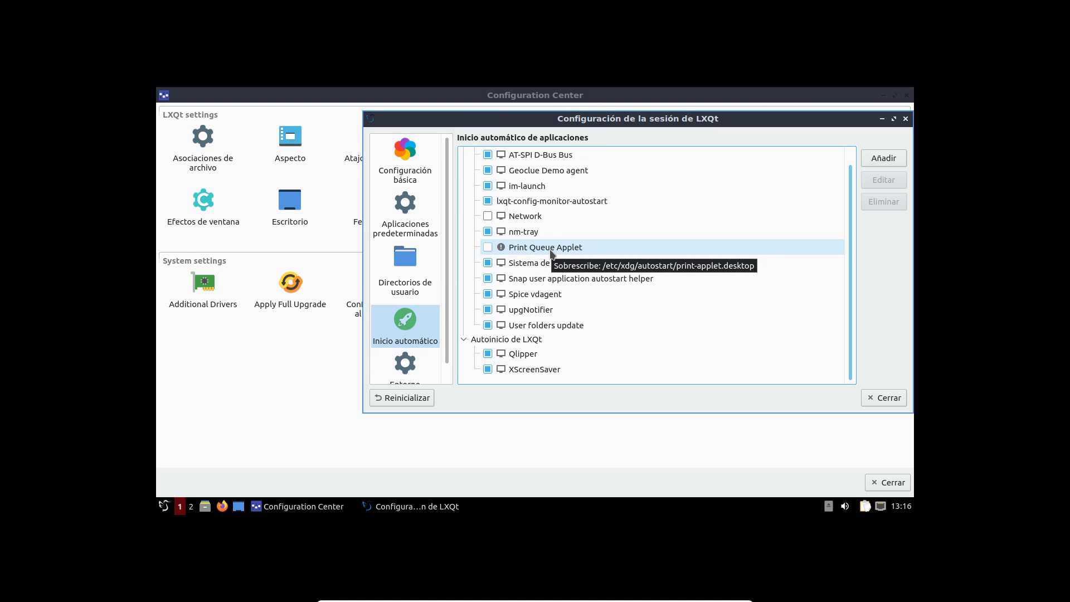
scroll(719, 276, "up", 1)
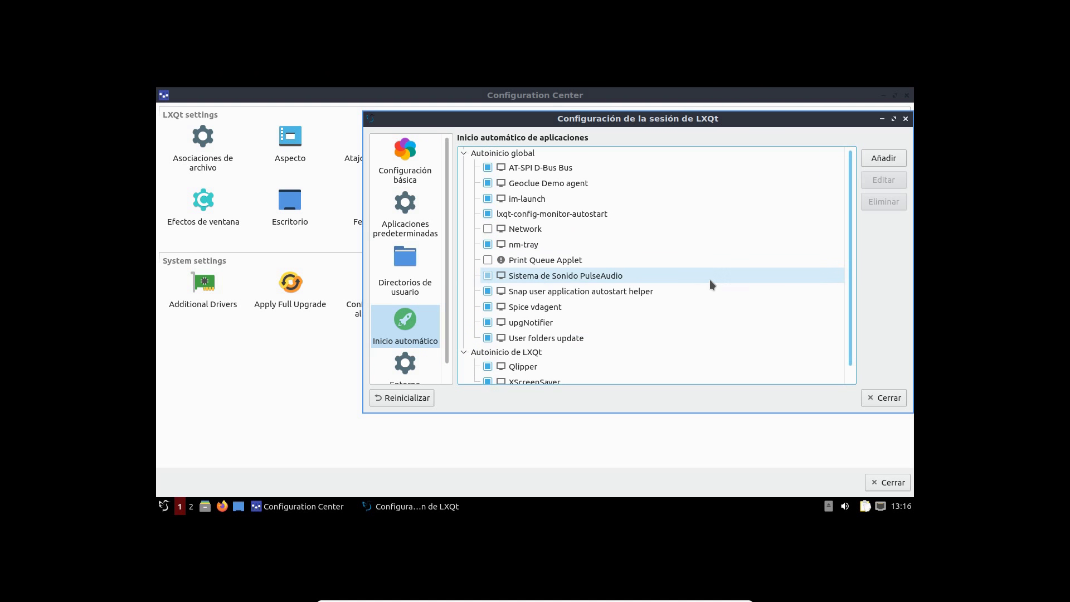
scroll(710, 280, "down", 1)
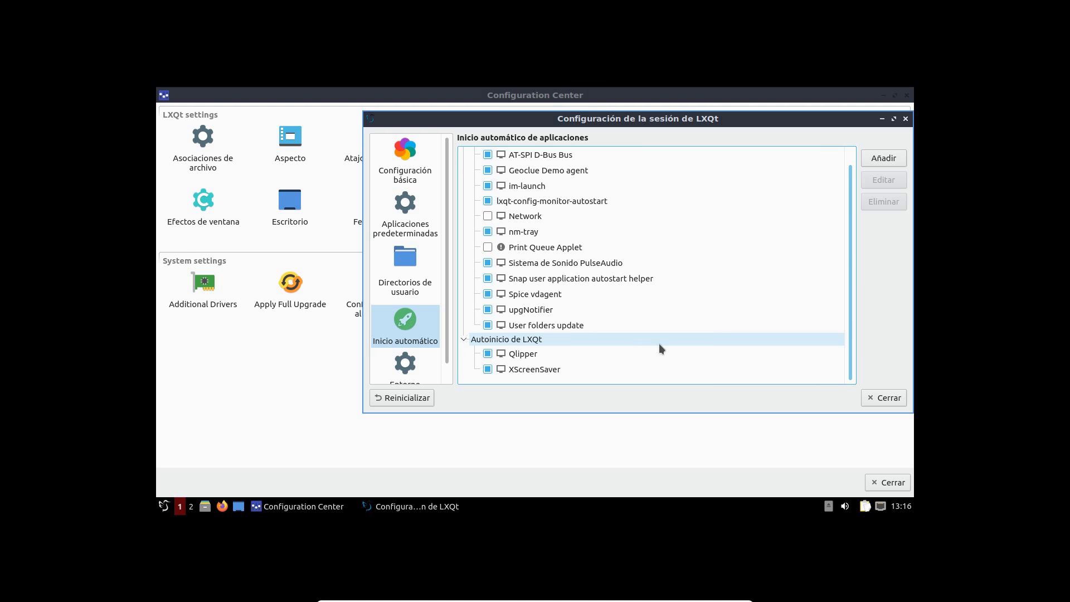
left_click(487, 369)
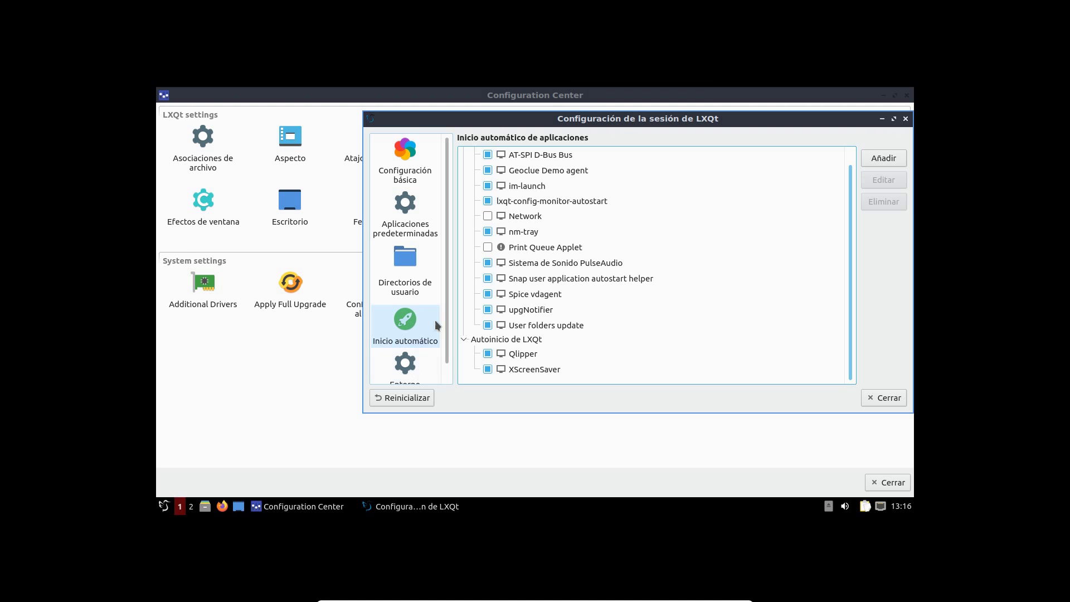
Step: View the advanced environment variables, close the session configuration and accept the session restart notice
scroll(424, 269, "down", 1)
left_click(406, 365)
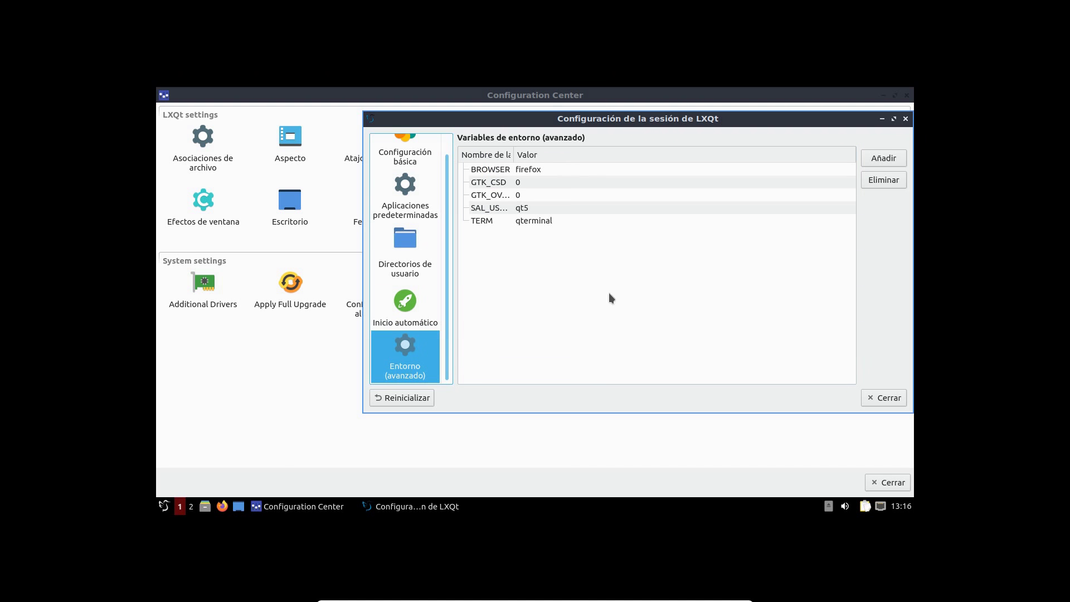
left_click(882, 398)
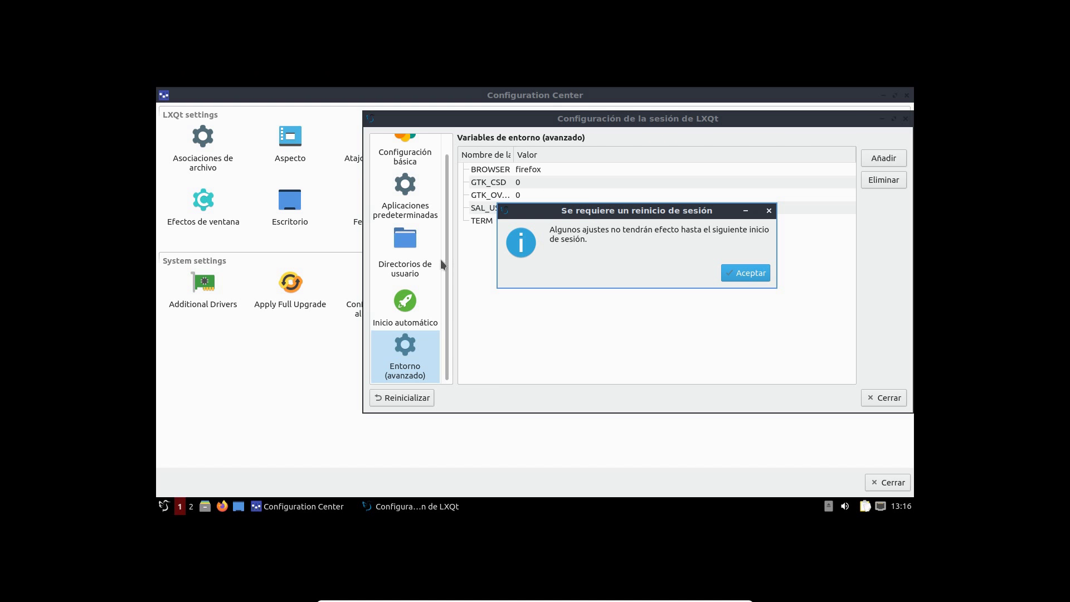
left_click(734, 272)
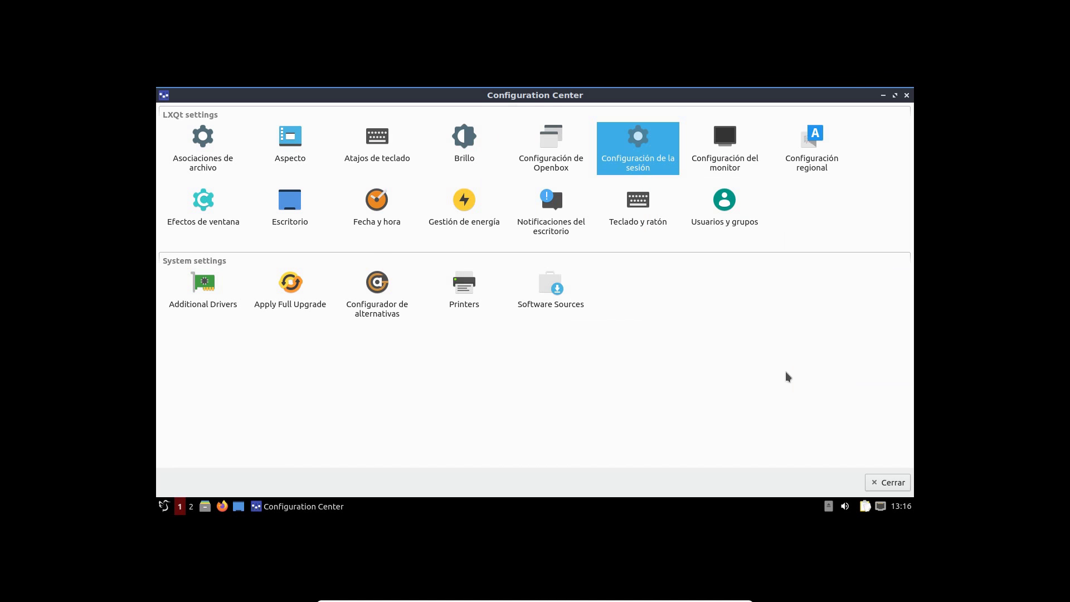
Step: Review the monitor configuration's resolution, advanced options, display information and saved settings, and close it without changes
left_click(724, 142)
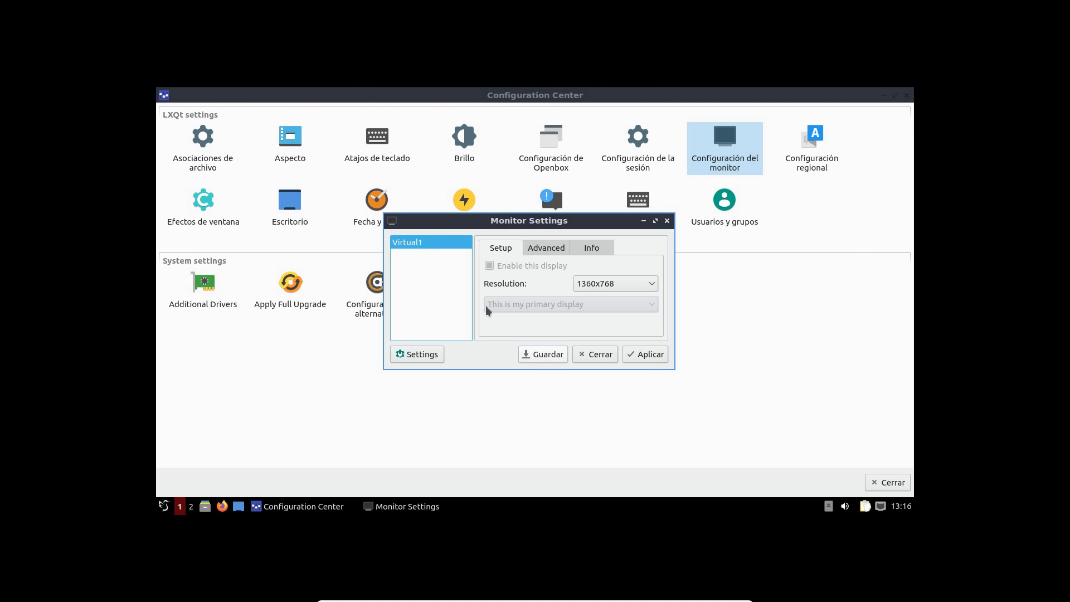
left_click(561, 243)
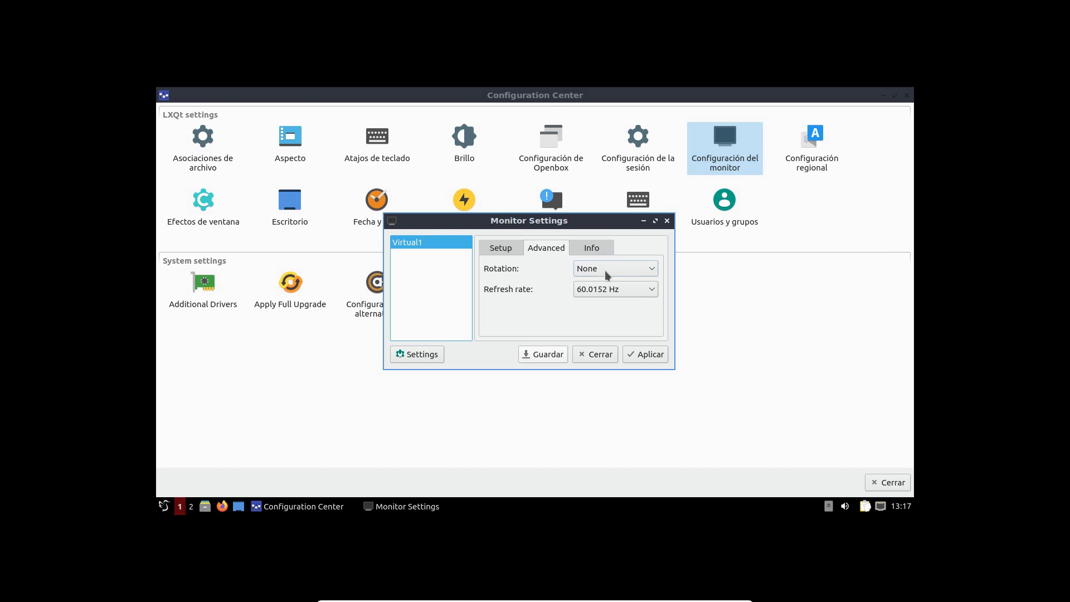
left_click(604, 247)
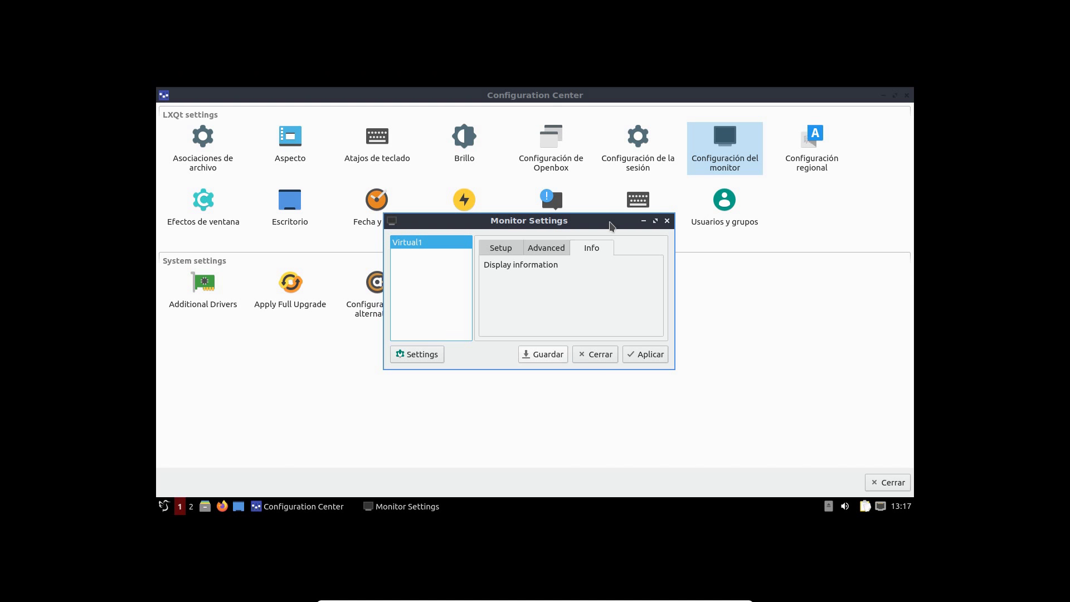
left_click_drag(609, 221, 651, 204)
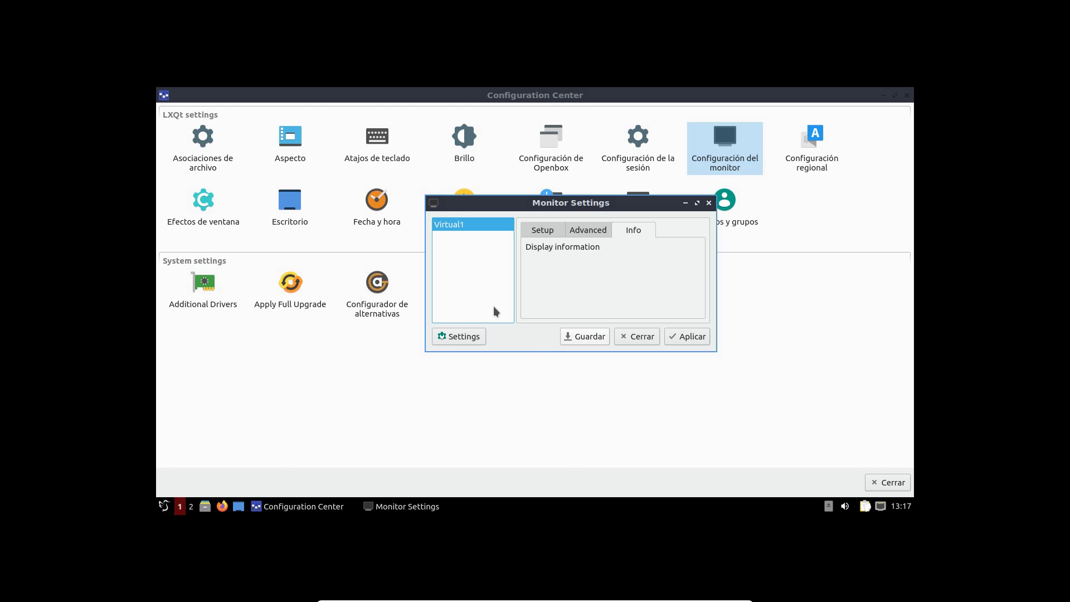
left_click(473, 337)
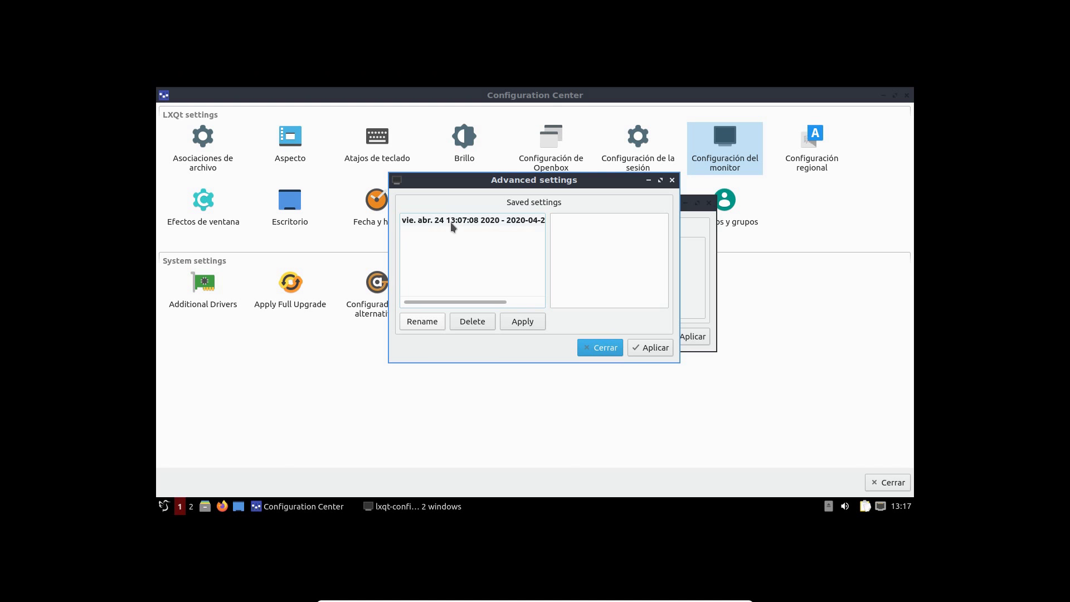
left_click(604, 343)
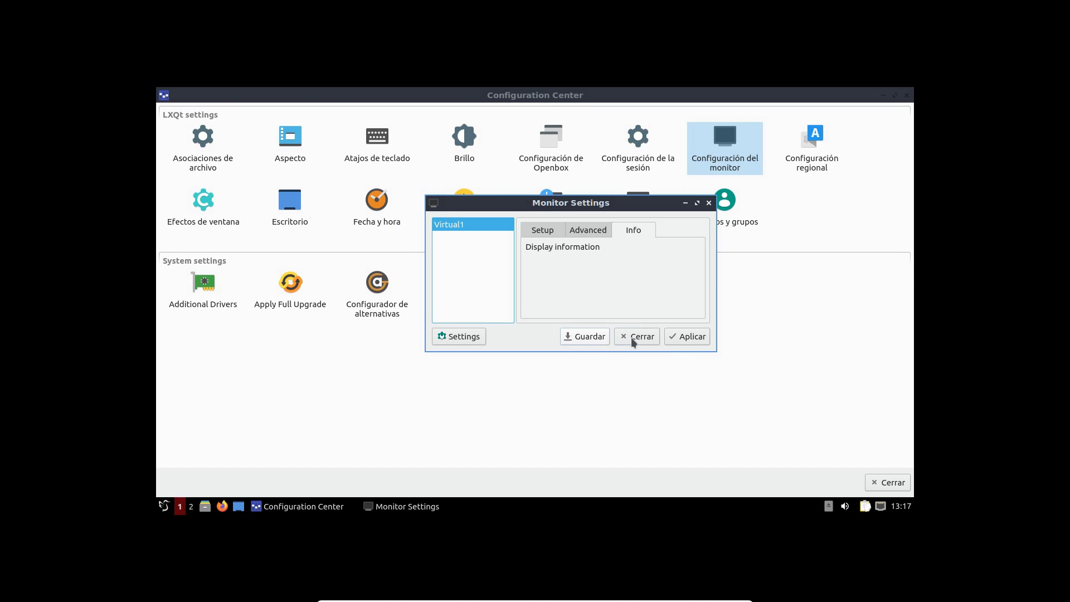
left_click(649, 337)
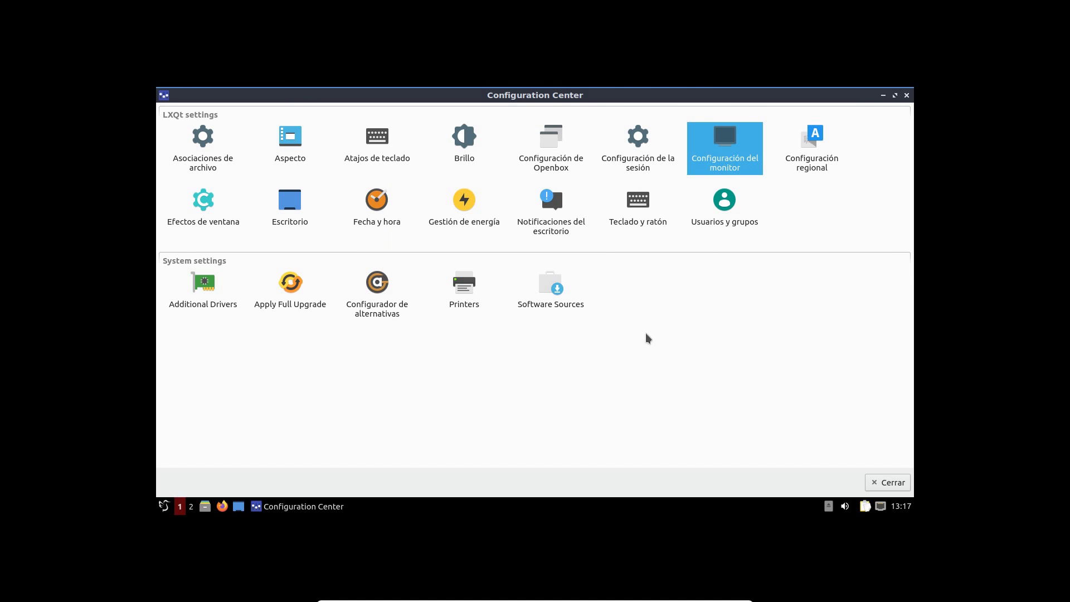
Step: View the regional configuration, then review the window effects from Sombra to Otro, closing both dialogs without changes
left_click(814, 156)
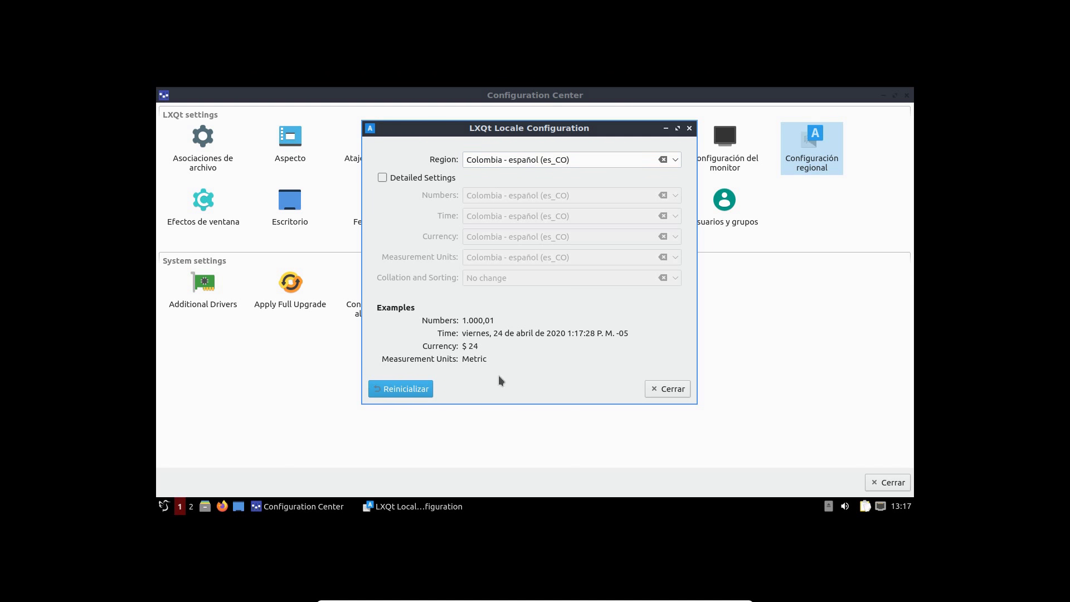
left_click(682, 389)
double_click(204, 204)
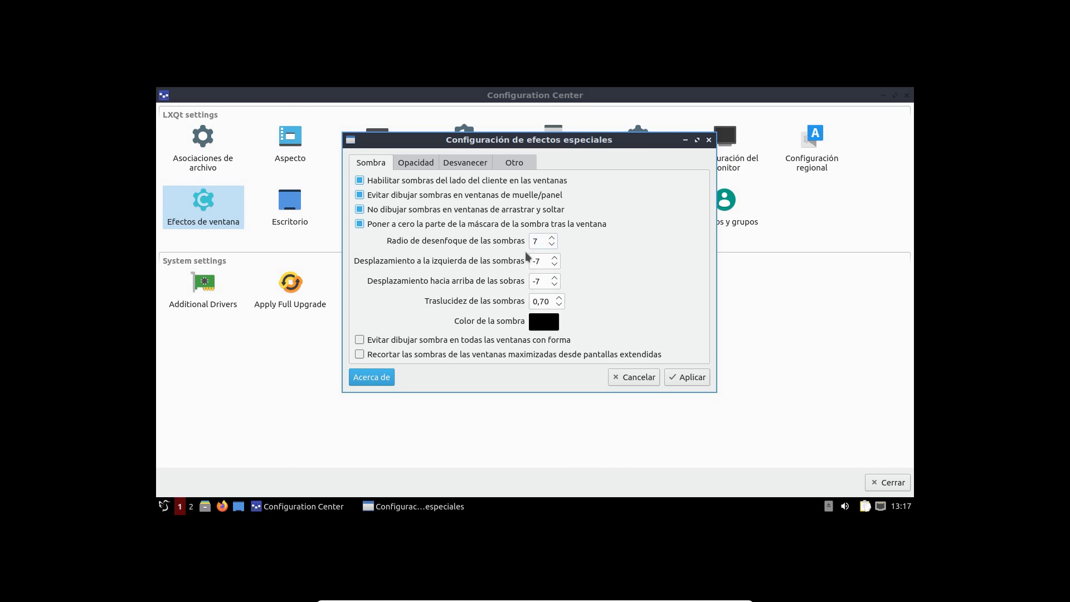
left_click(415, 163)
left_click(469, 163)
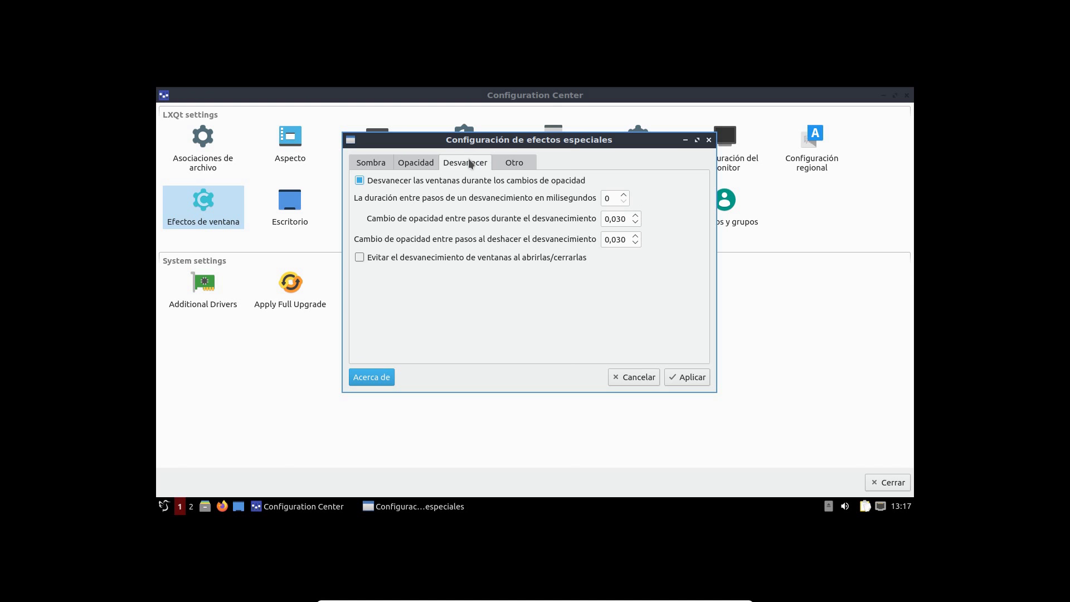
left_click(515, 163)
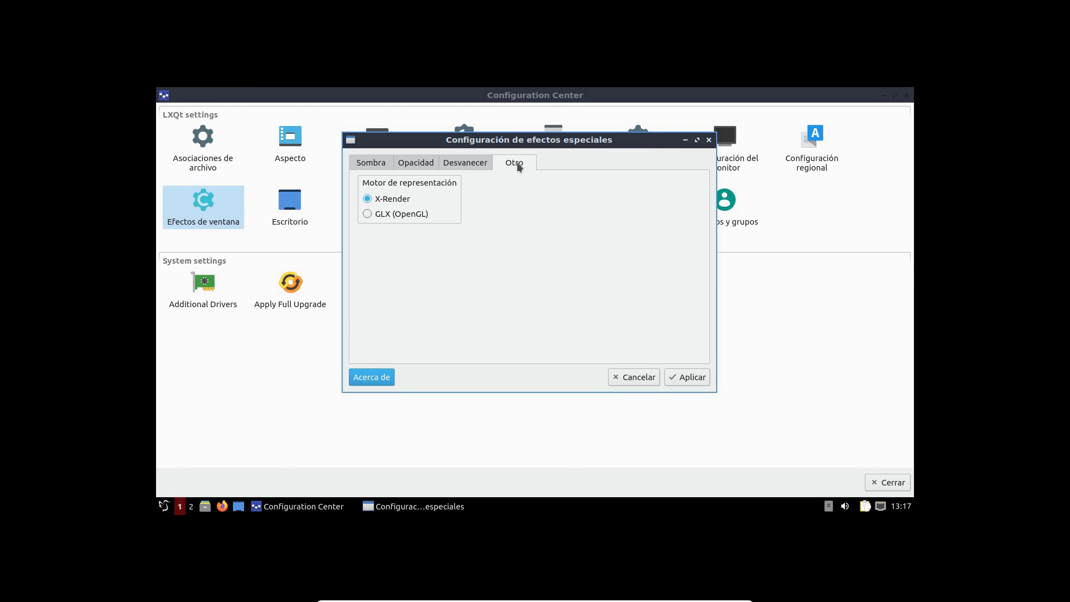
left_click(643, 380)
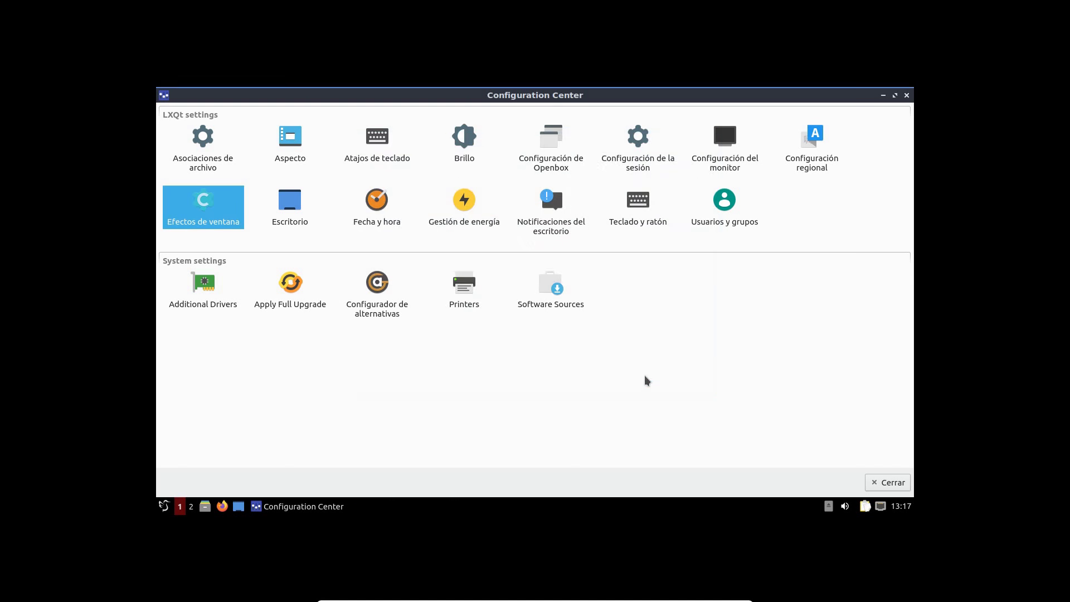
Step: Open the Escritorio preferences, briefly enable the wallpaper slideshow to view its options, disable it again, and show the Avanzado settings
left_click(291, 207)
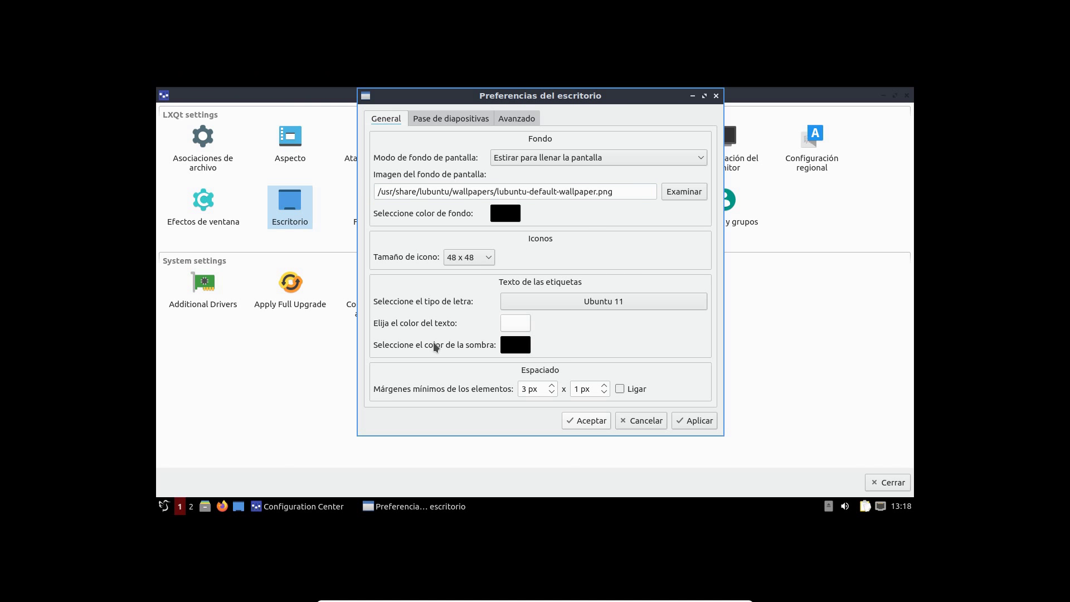
left_click(464, 119)
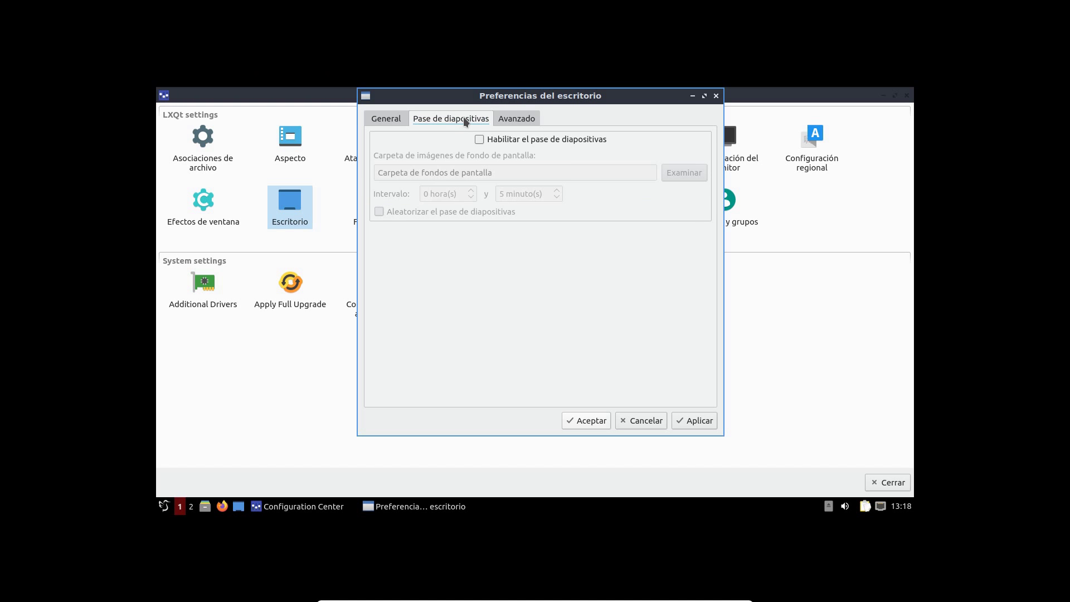
left_click(581, 139)
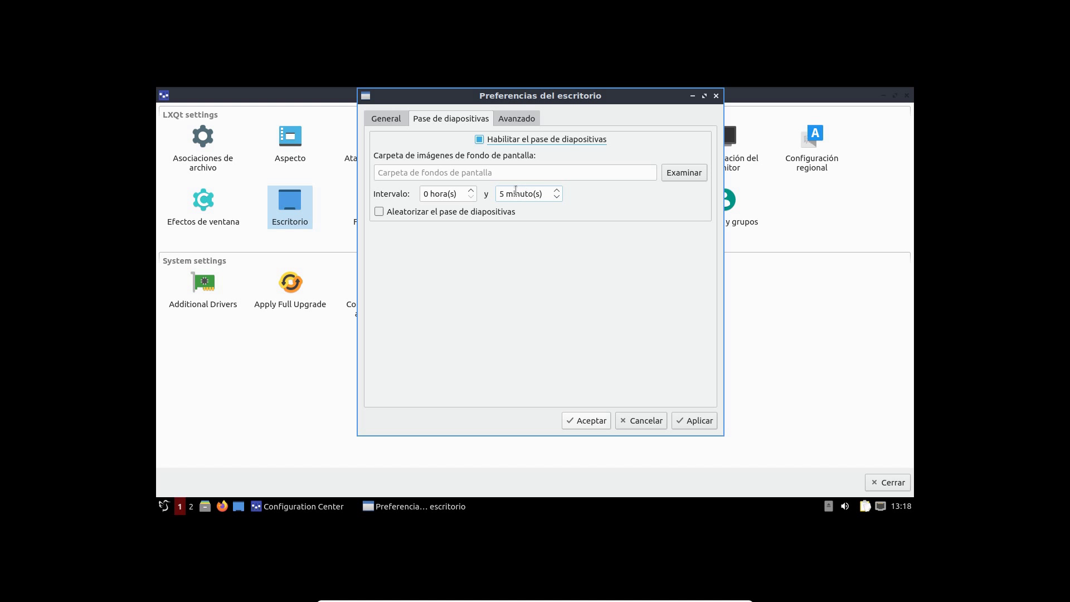
left_click(479, 140)
left_click(517, 119)
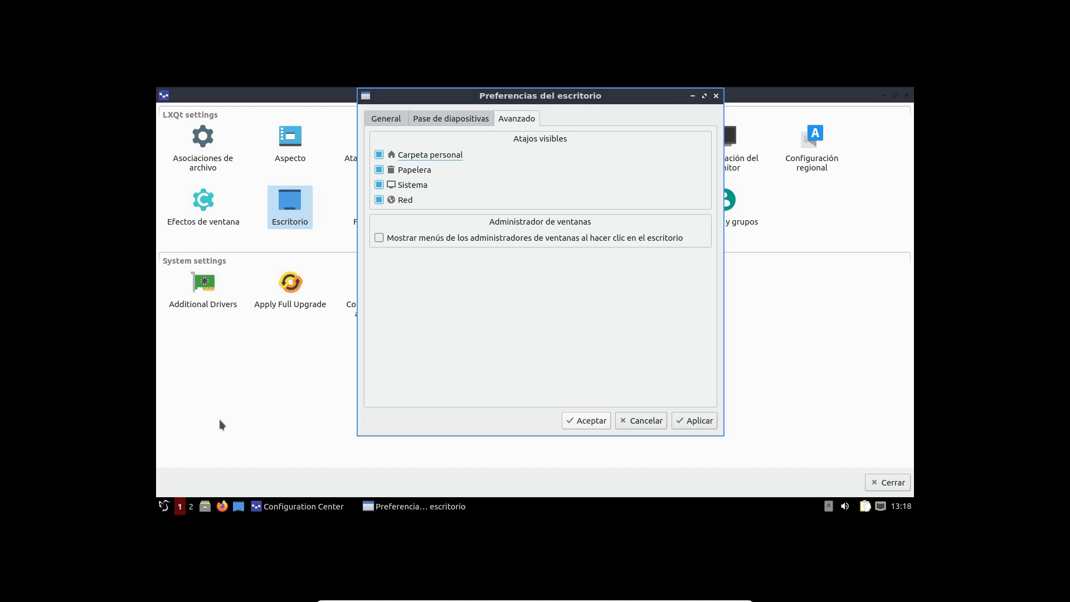
Step: Hide the Carpeta personal, Papelera, Sistema and Red desktop shortcuts, apply and accept the preferences, and check the desktop before returning to the Configuration Center
left_click(379, 154)
left_click(379, 169)
left_click(379, 185)
left_click(379, 200)
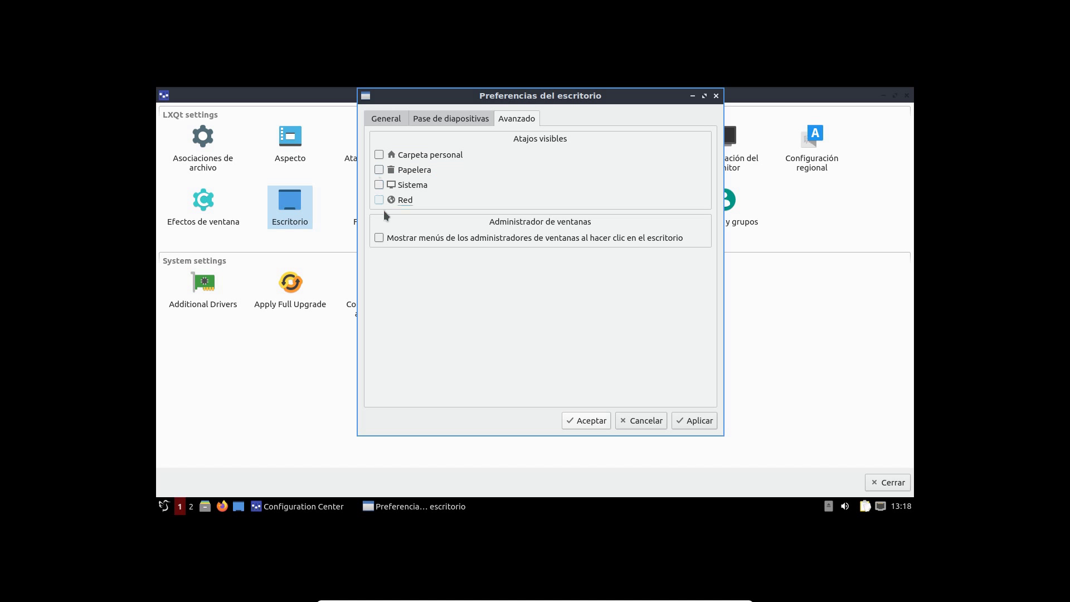
left_click(698, 421)
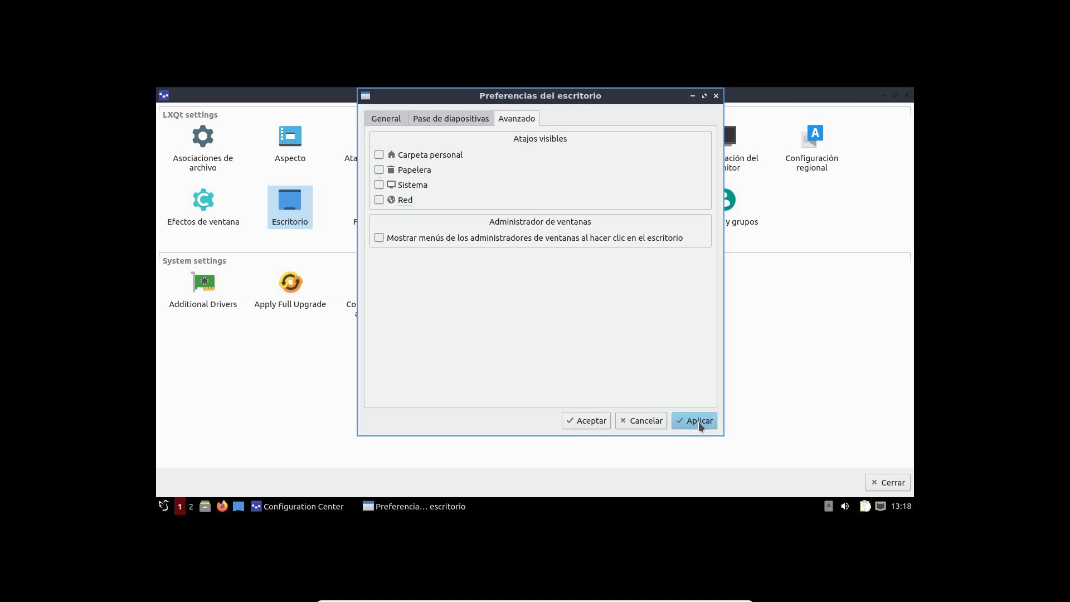
left_click(603, 421)
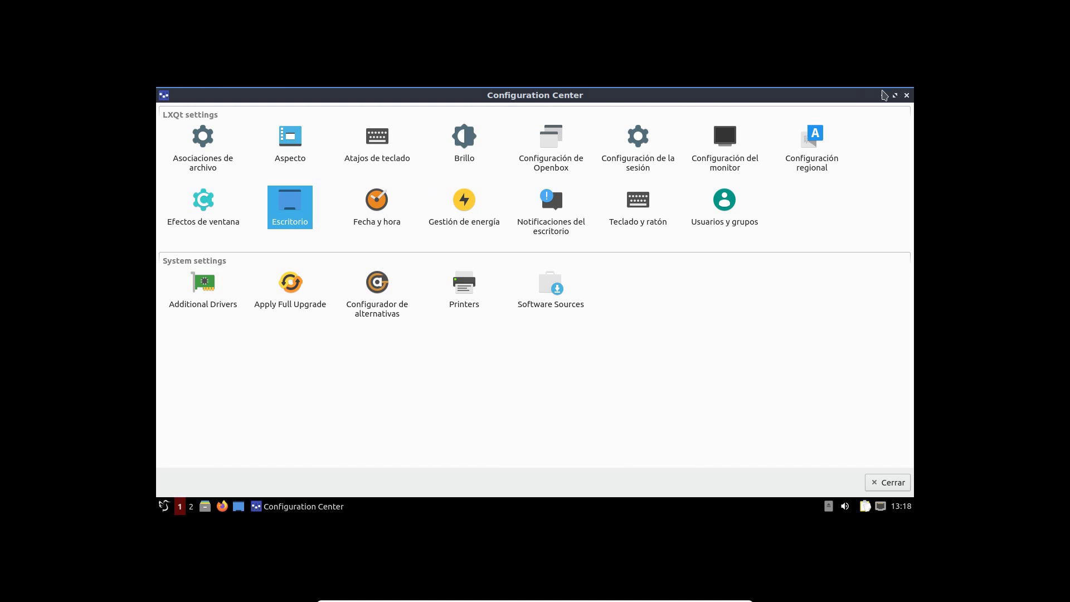
left_click(883, 96)
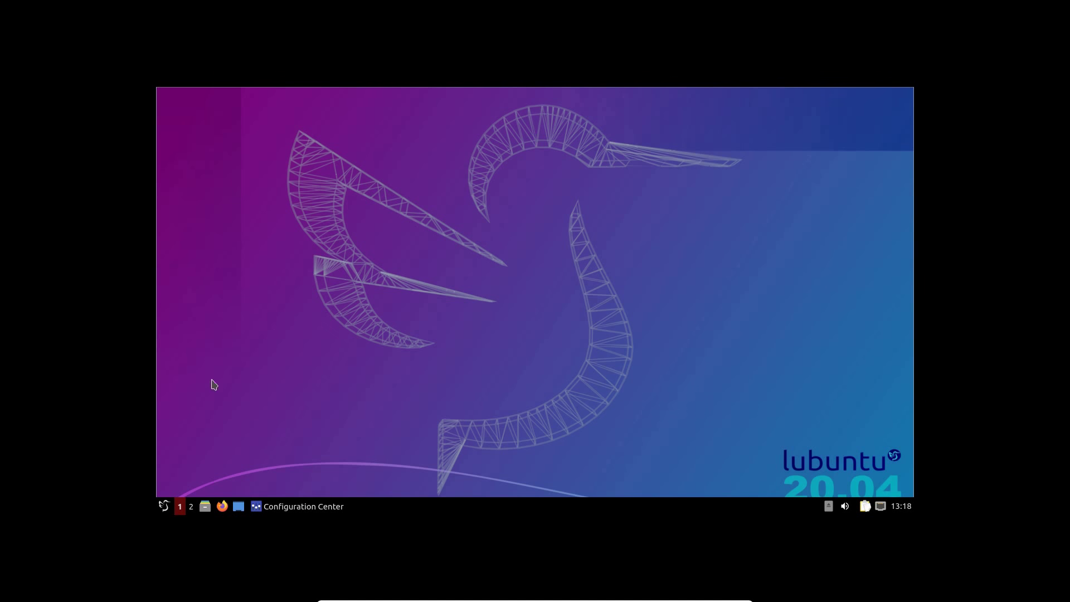
left_click(290, 505)
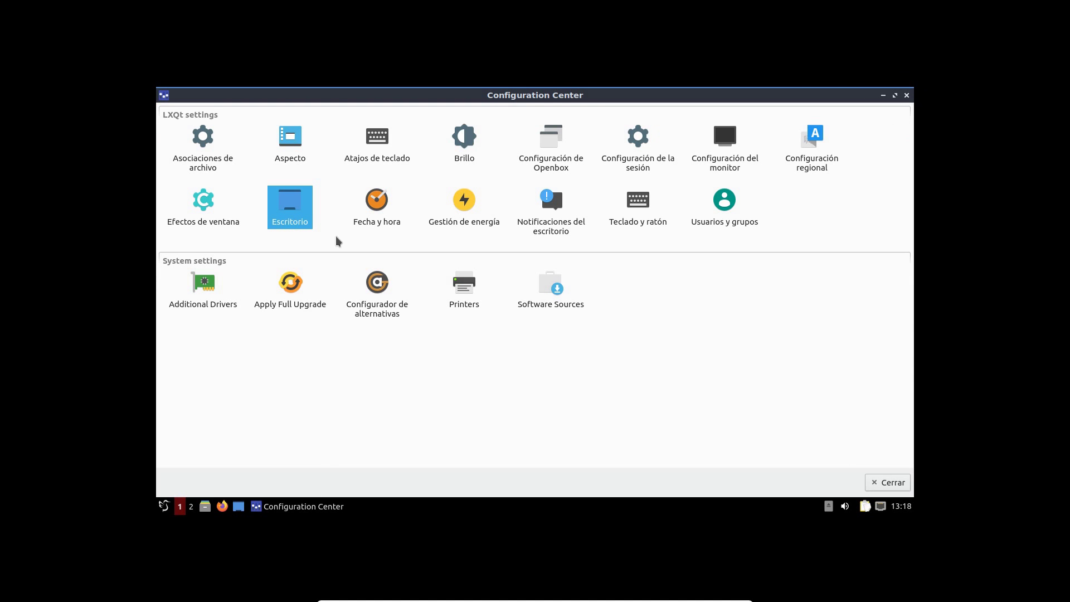
Step: Review the date and time settings and the time zone list, and close the dialog without changes
double_click(375, 205)
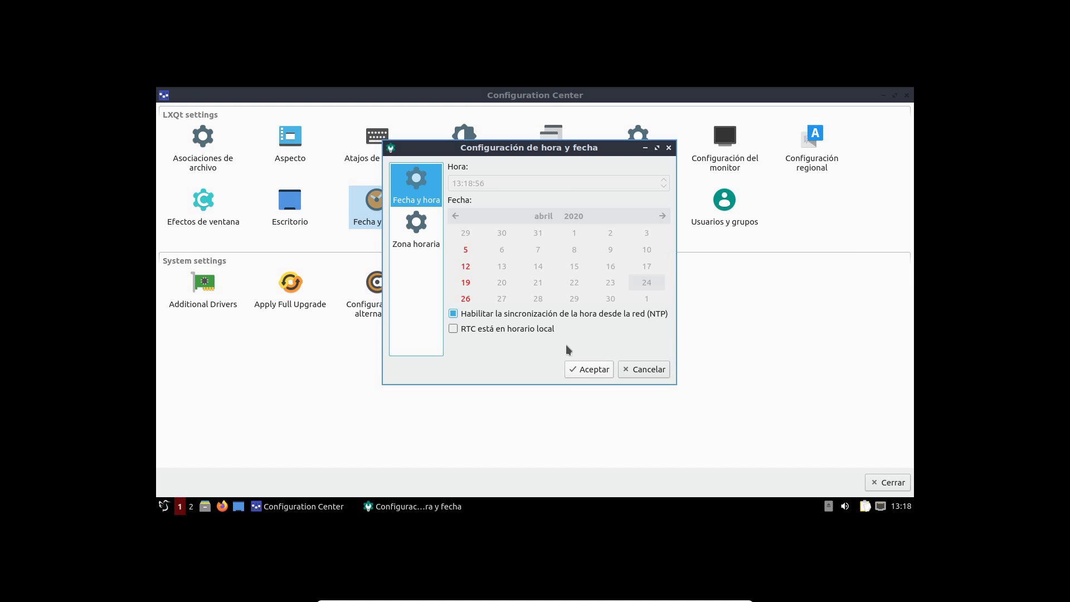
left_click(414, 230)
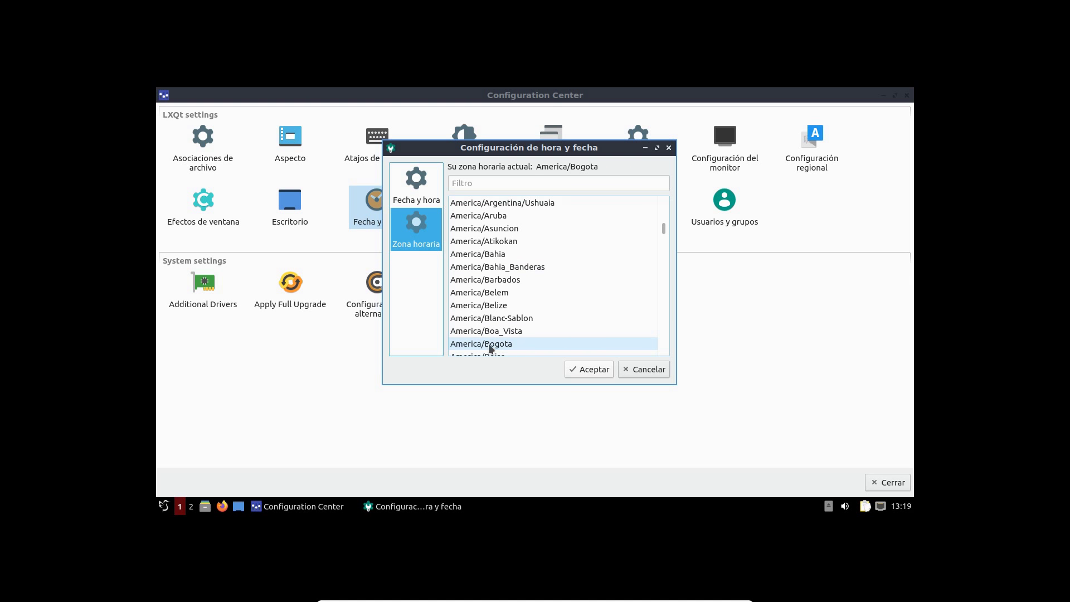
left_click(644, 371)
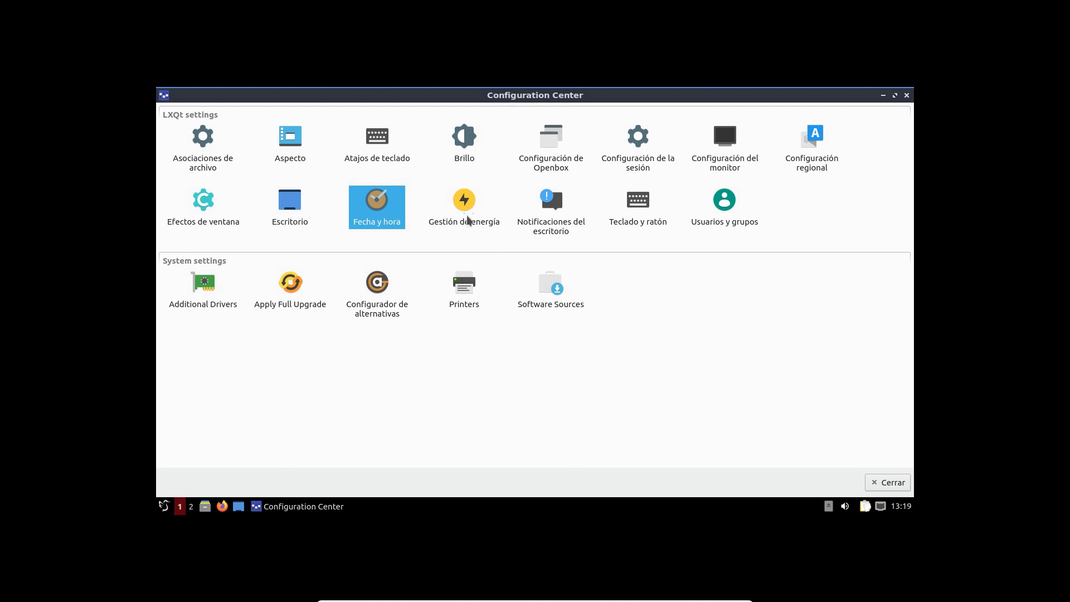
Step: Set the desktop notifications' screen position to bottom-right, view the advanced notification settings, and close the dialog
left_click(547, 213)
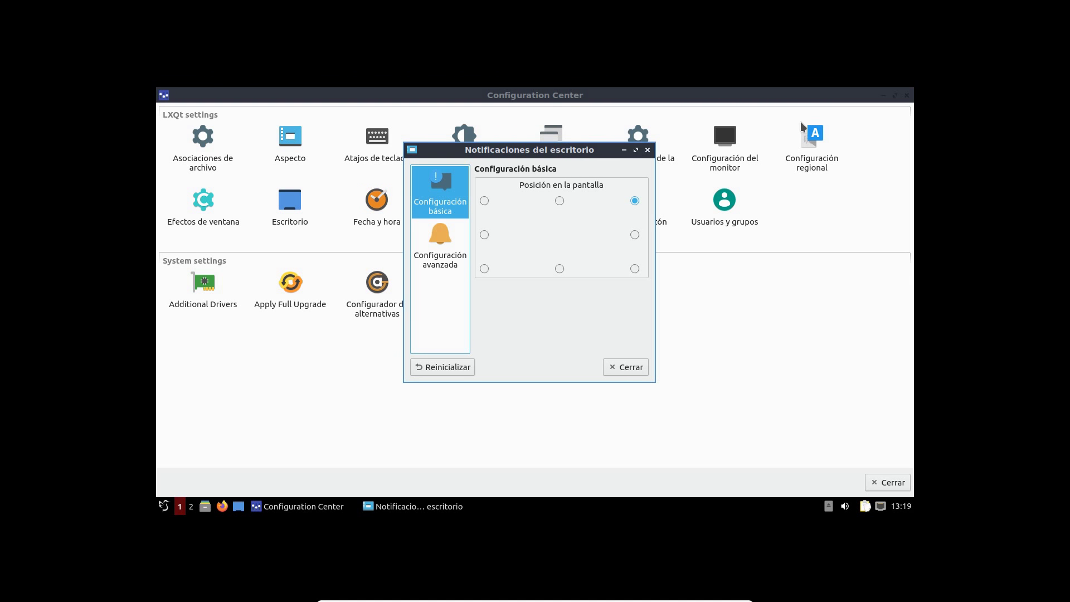
left_click(636, 268)
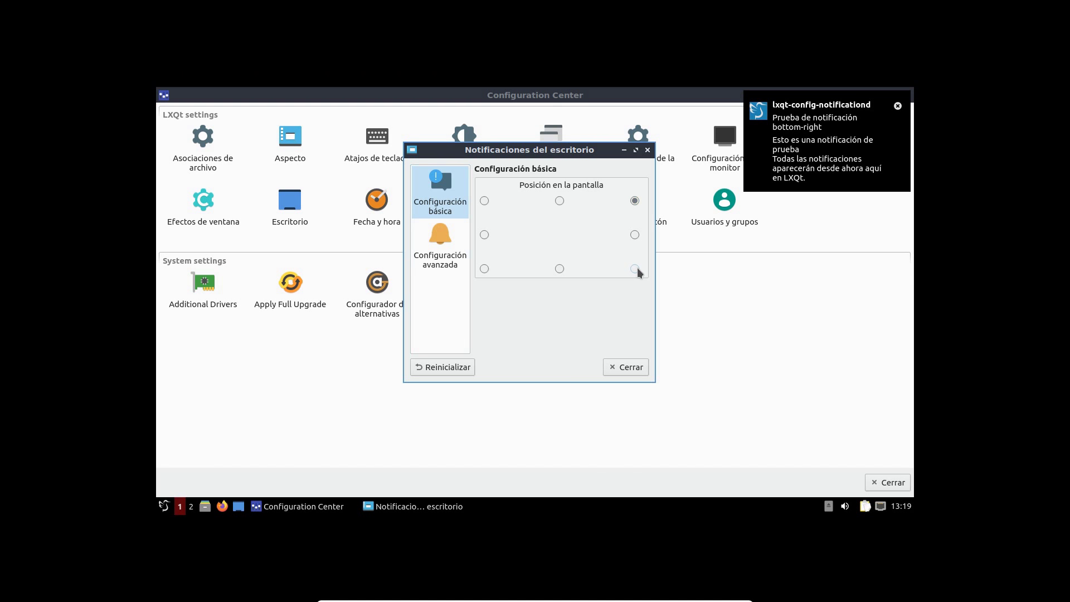
left_click(439, 247)
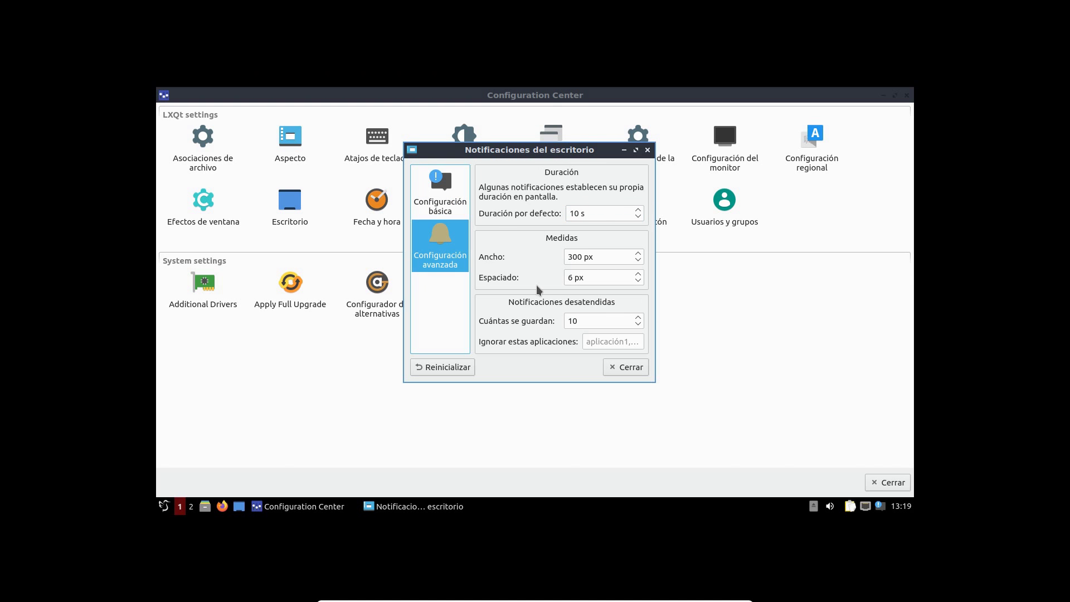
left_click(640, 370)
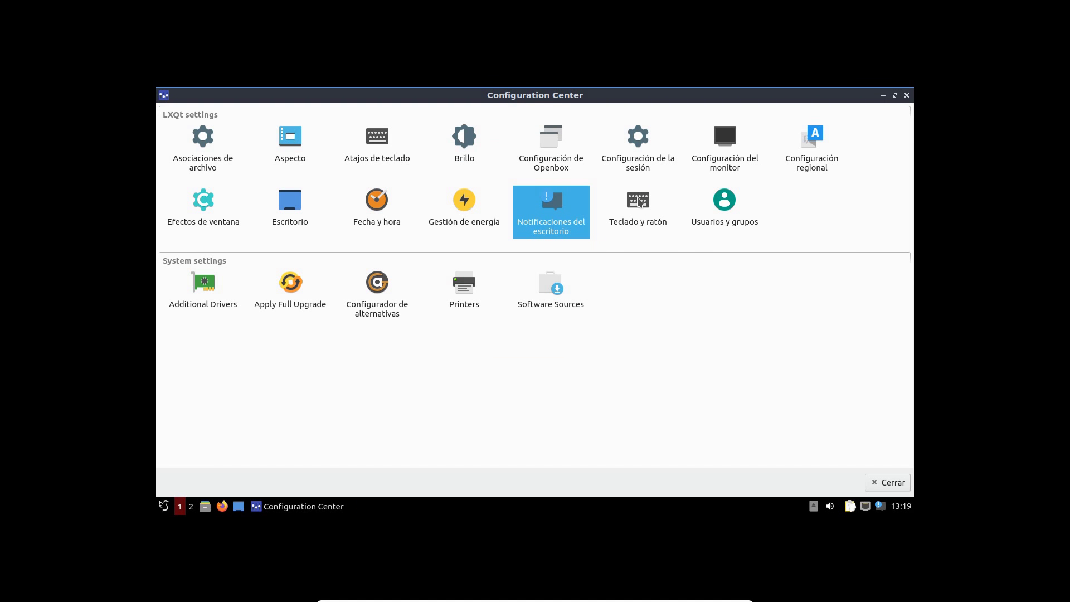
Step: Open the users and groups configuration, enlarge its window, and show the properties of the user account with ID 1000
left_click(723, 194)
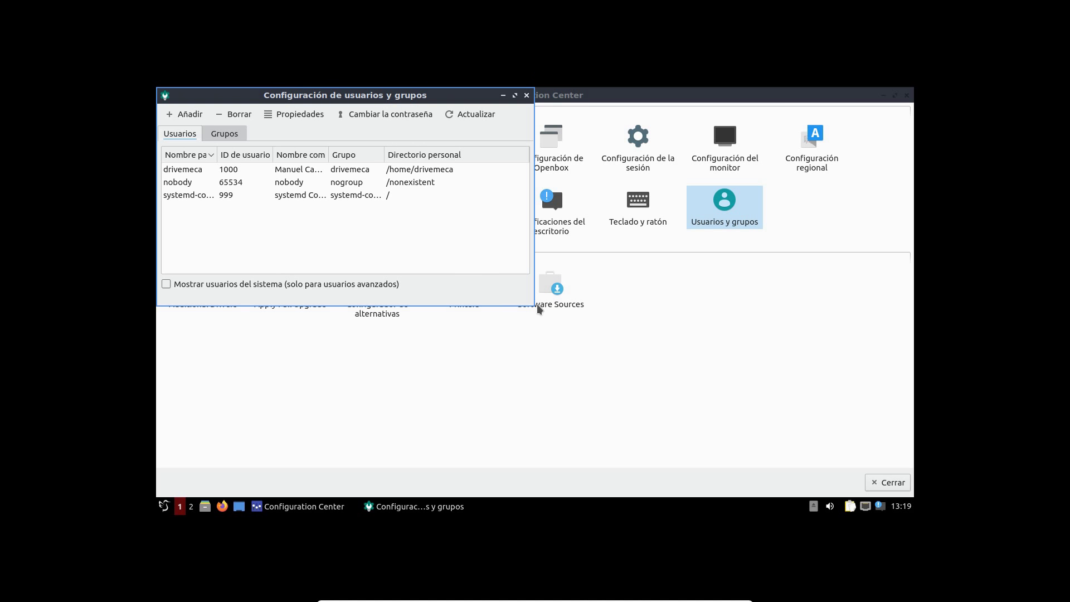
left_click_drag(536, 303, 717, 355)
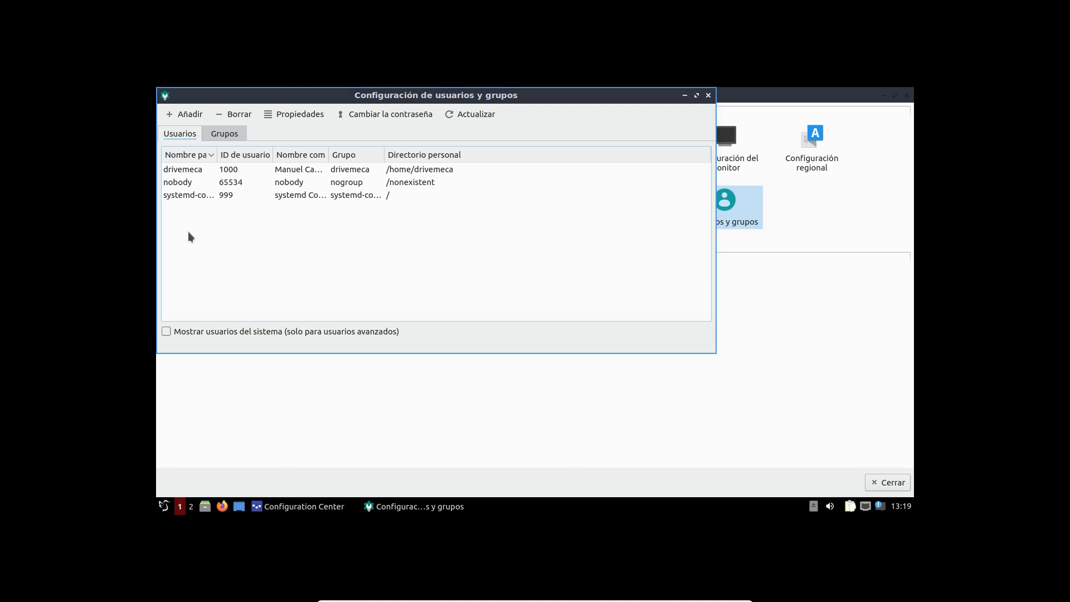
left_click(183, 170)
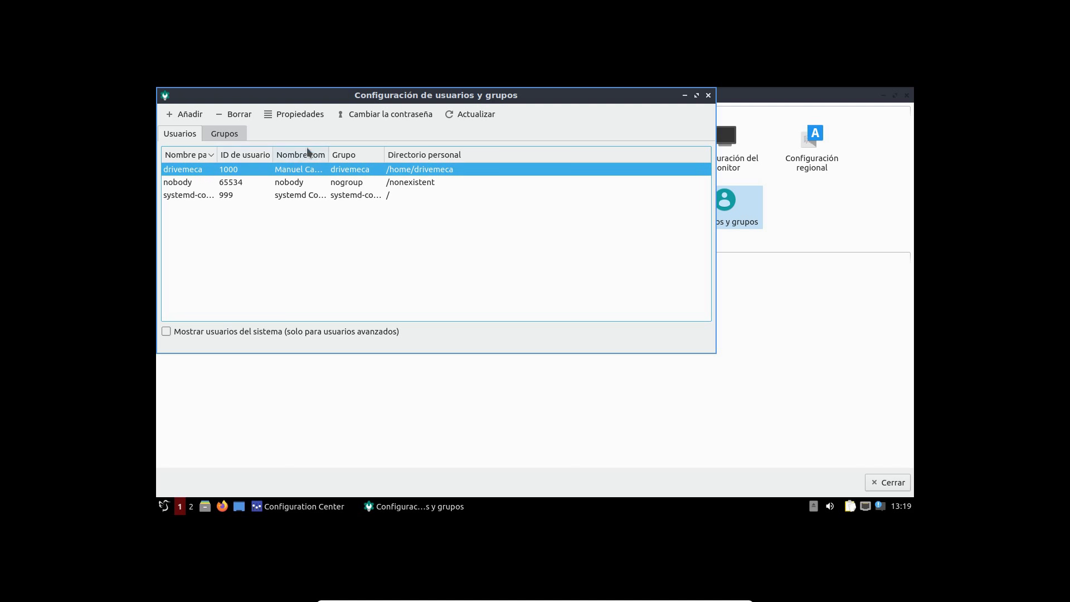
left_click(294, 115)
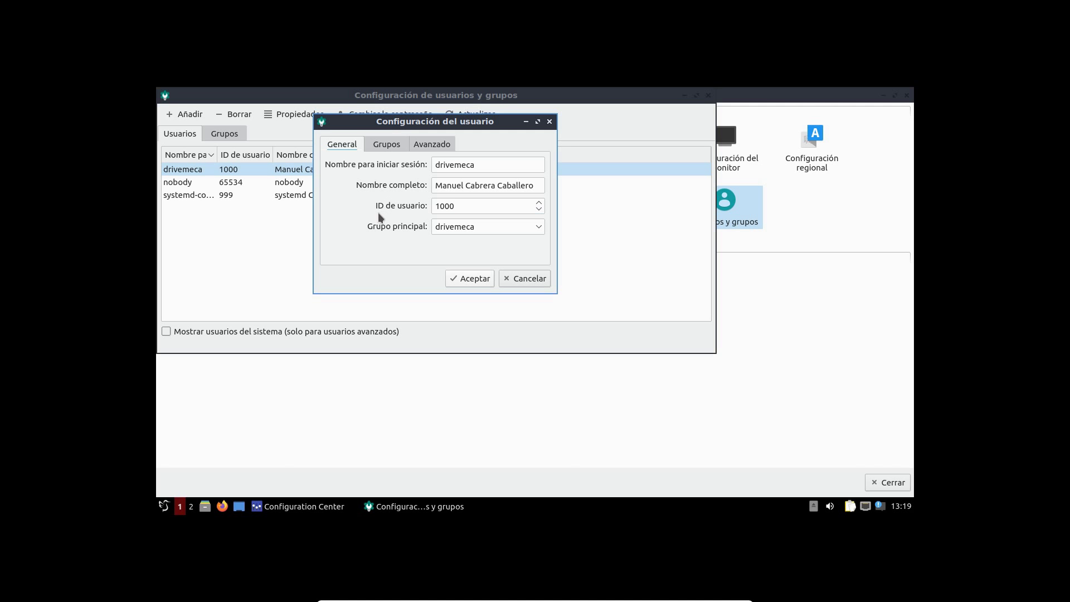
Step: Enable membership in the group that carries the user's own login name, and look through the remaining groups
left_click(385, 150)
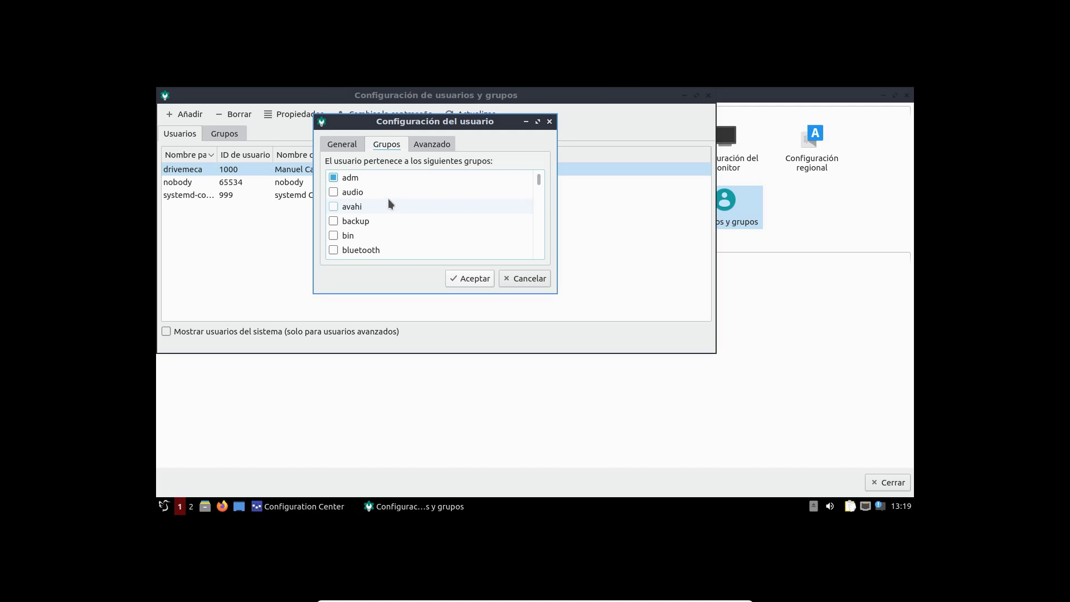
scroll(388, 198, "down", 4)
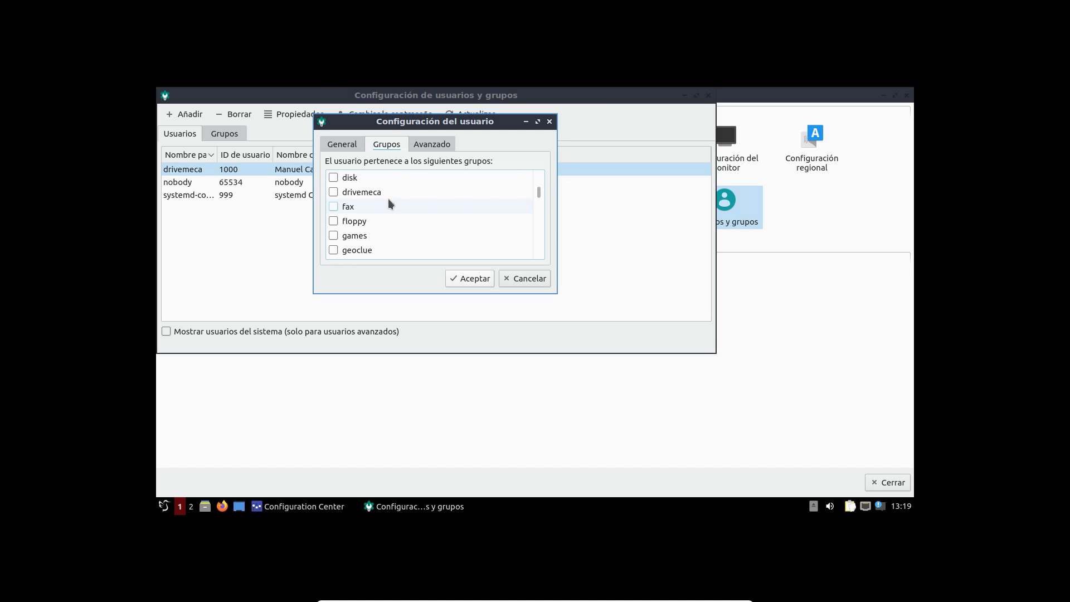
left_click(355, 192)
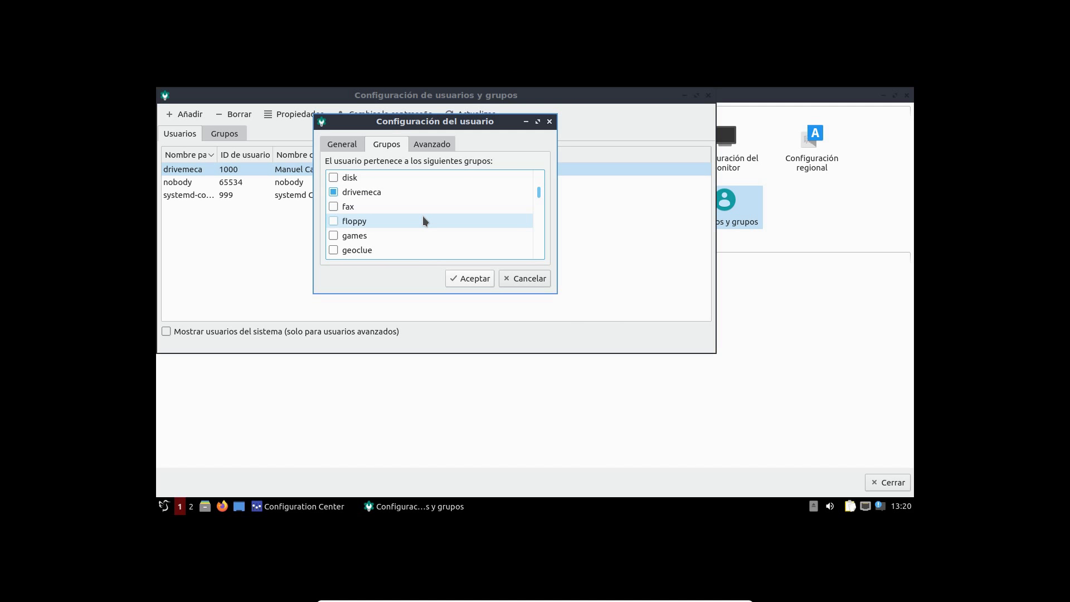
scroll(422, 215, "down", 5)
scroll(423, 219, "down", 1)
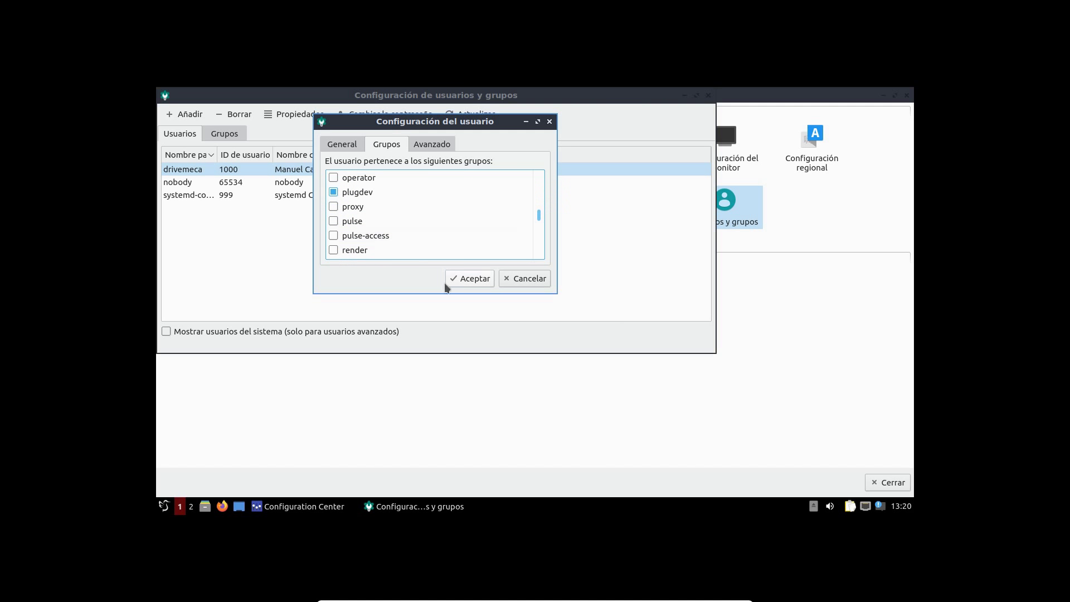
Step: Accept the user's group changes and authenticate with the account password
left_click(482, 279)
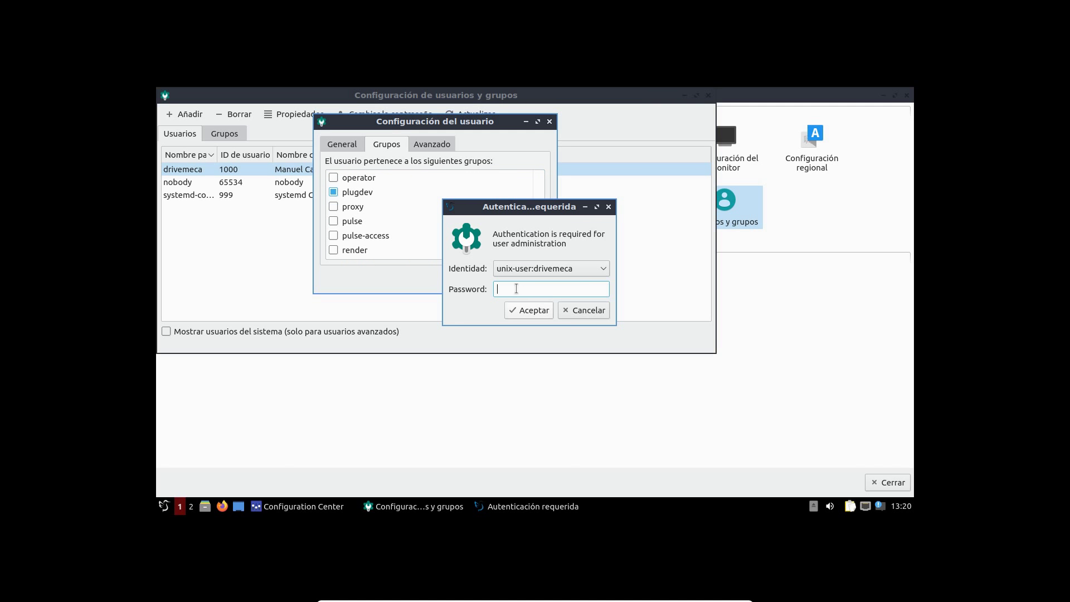
type("*****")
key("BackSpace")
key("BackSpace")
key("BackSpace")
key("BackSpace")
key("BackSpace")
type("*********")
key("Return")
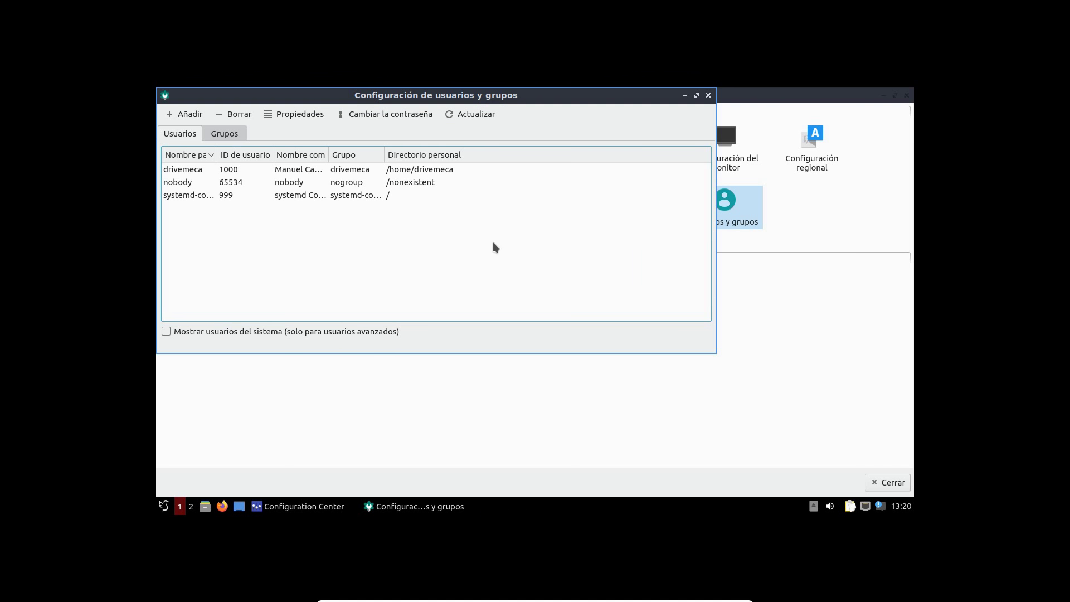
Step: Examine the list of system groups with their IDs and members, and close the users and groups configuration
left_click(239, 134)
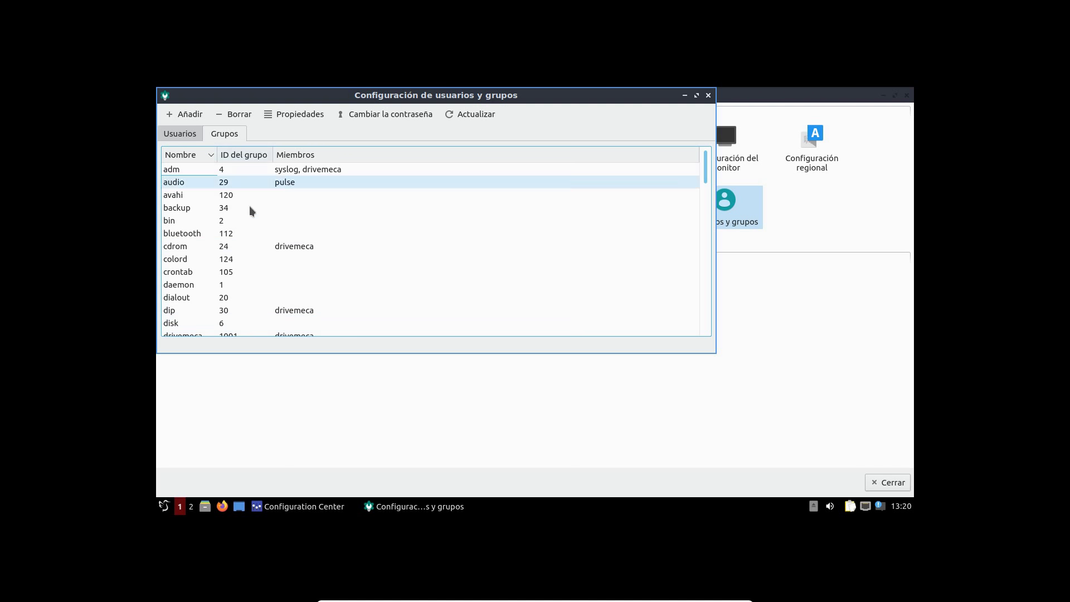
scroll(333, 192, "down", 5)
scroll(326, 199, "up", 4)
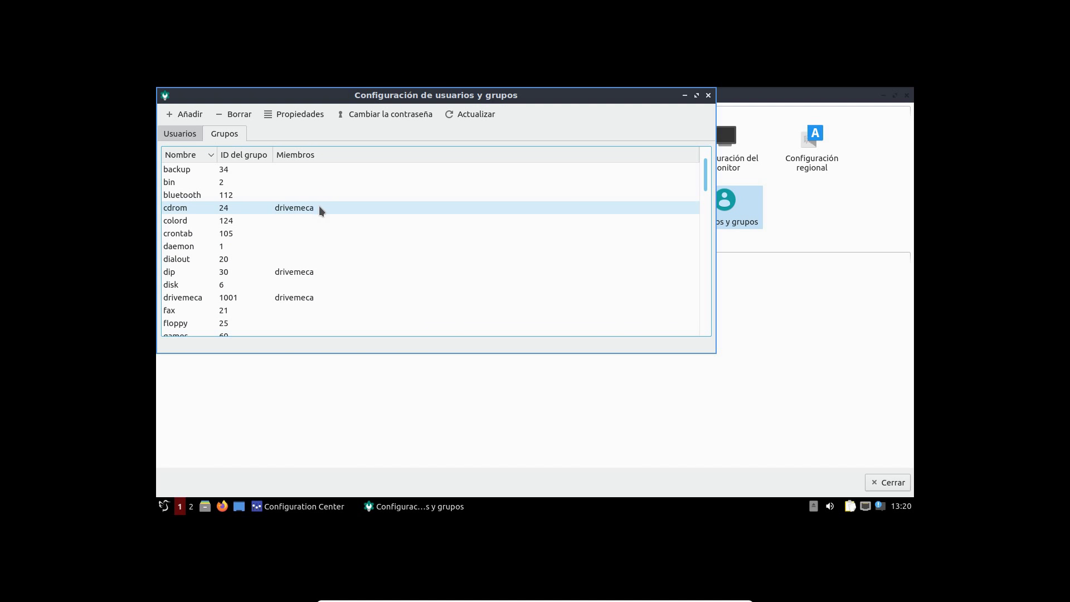
scroll(314, 281, "down", 12)
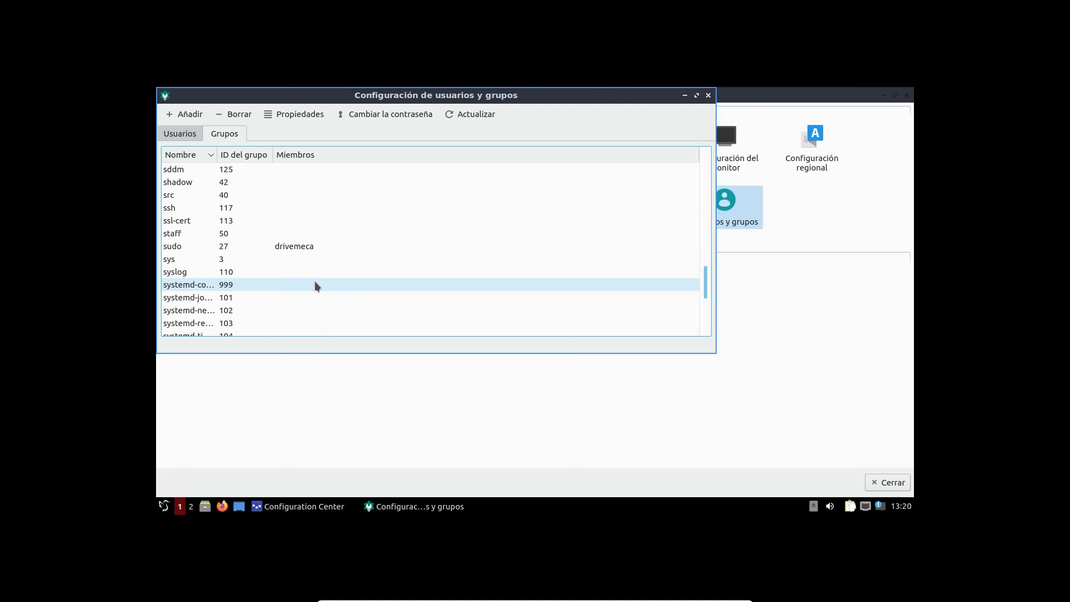
scroll(314, 281, "up", 12)
scroll(315, 286, "up", 3)
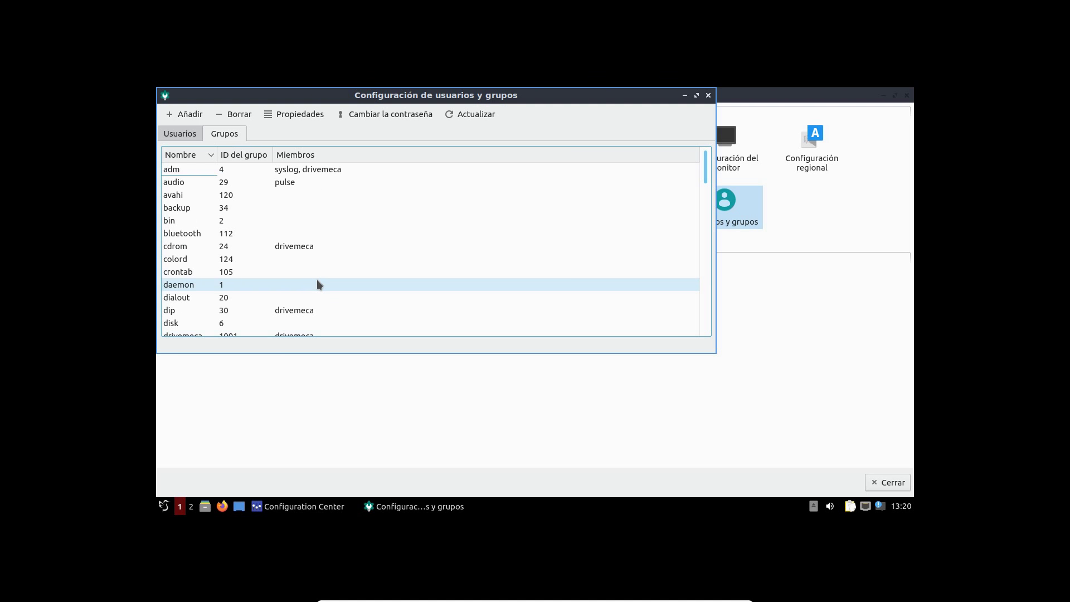
left_click(708, 95)
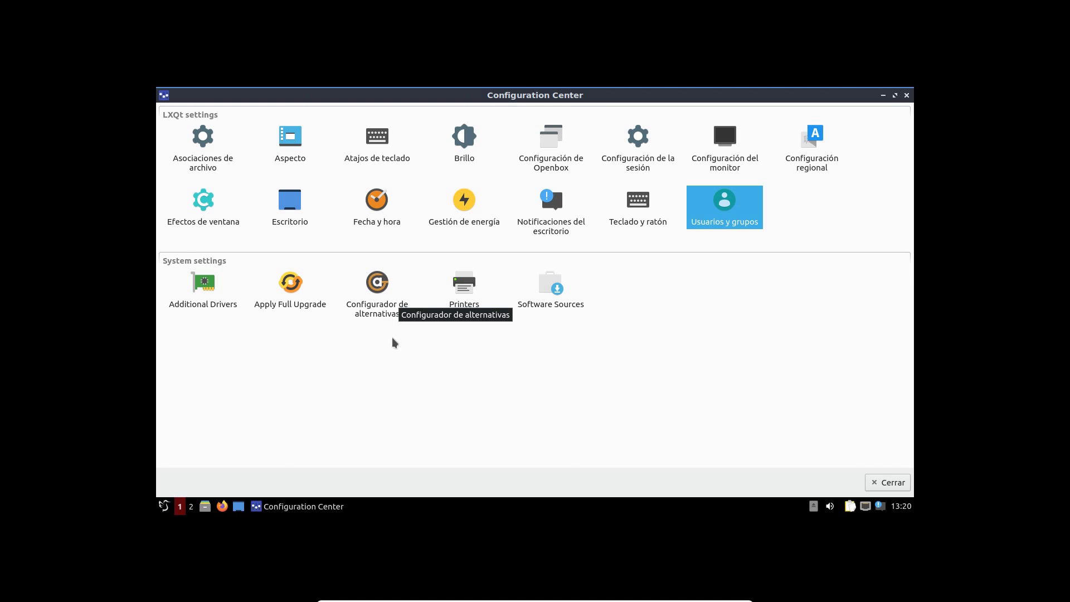
Step: Open Configurador de alternativas, move its window toward the center, and examine the alternative groups, including the ftp and pico entries
left_click(379, 288)
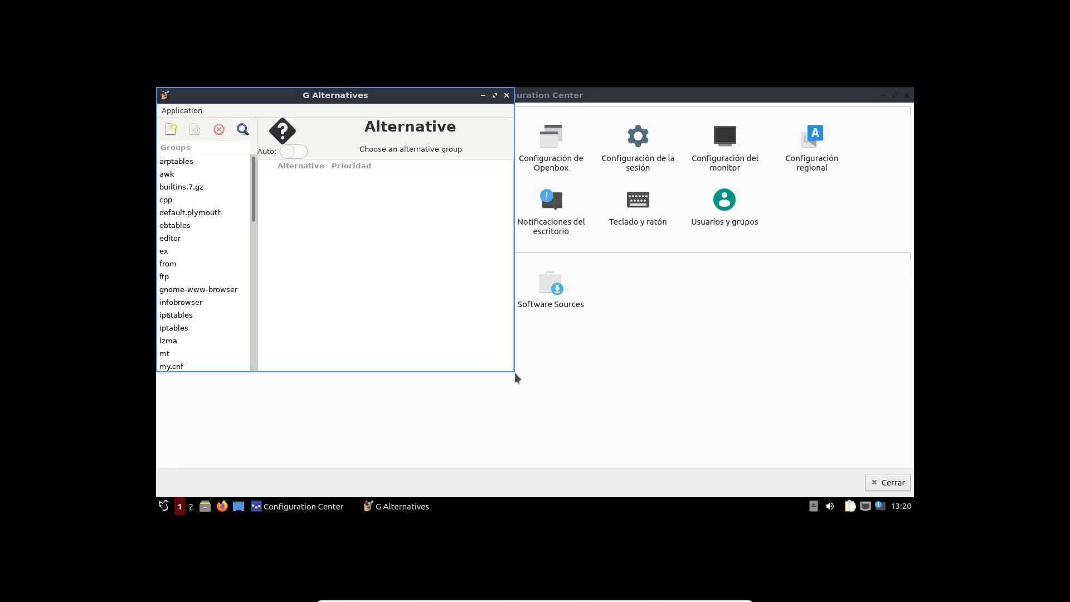
left_click_drag(298, 101, 484, 109)
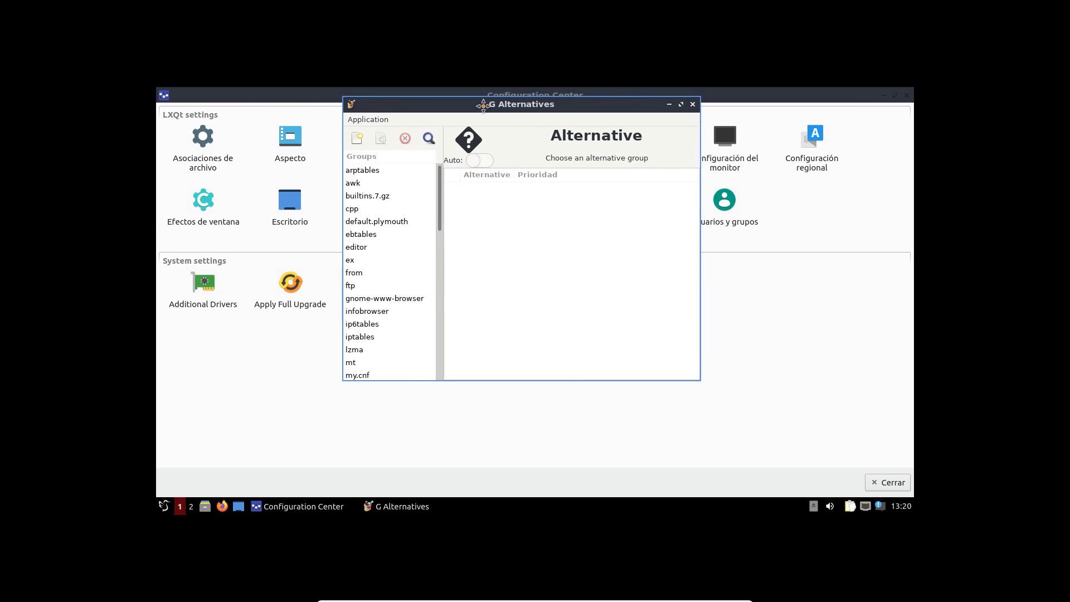
left_click(353, 287)
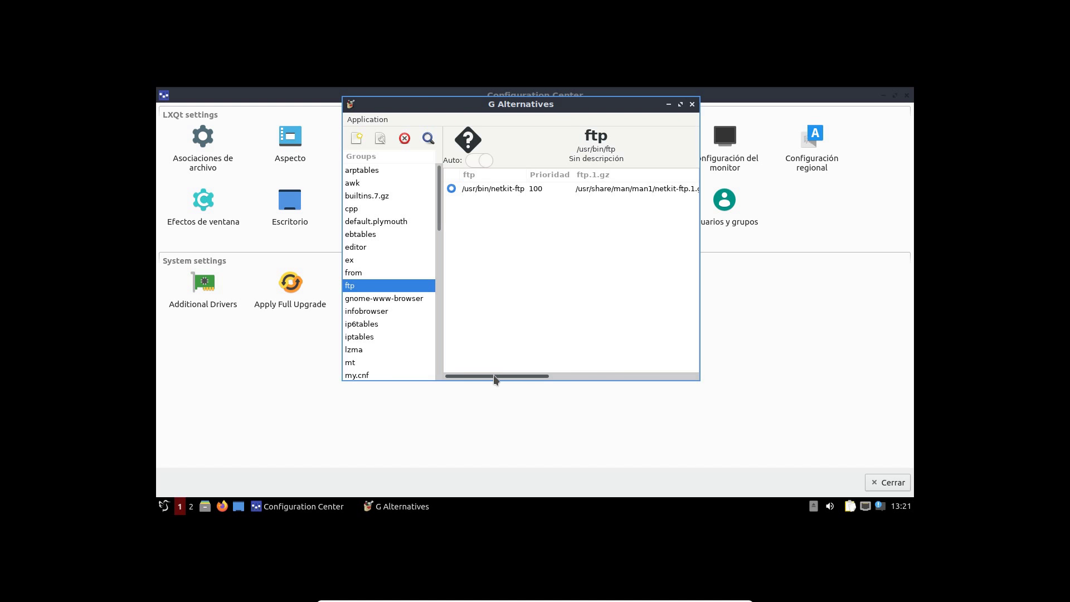
mouse_move(494, 375)
left_mouse_down()
mouse_move(688, 377)
mouse_move(476, 382)
left_mouse_up()
scroll(372, 300, "down", 2)
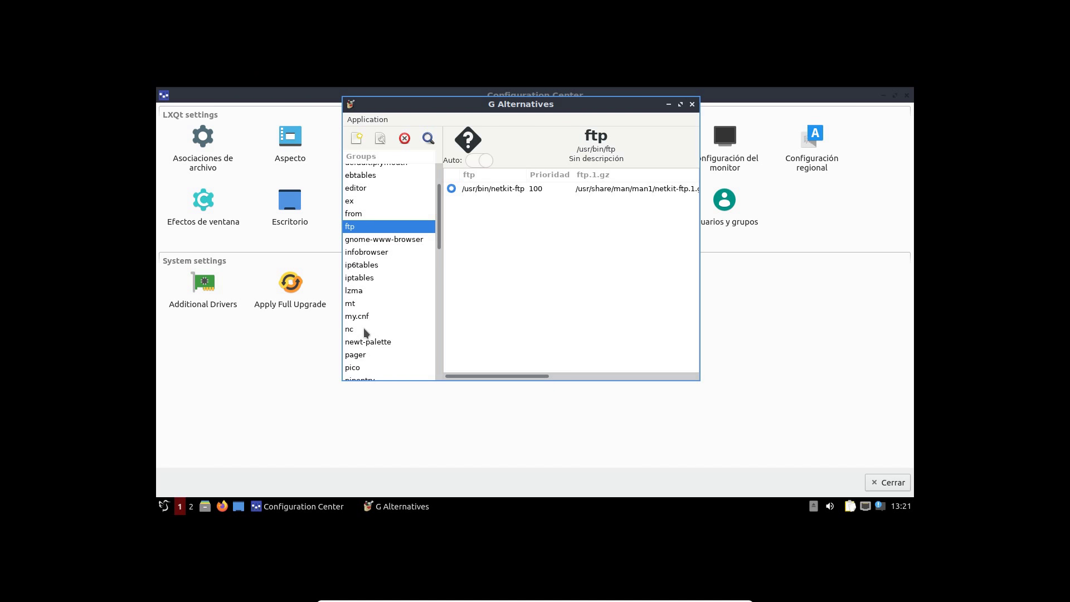
scroll(387, 279, "down", 2)
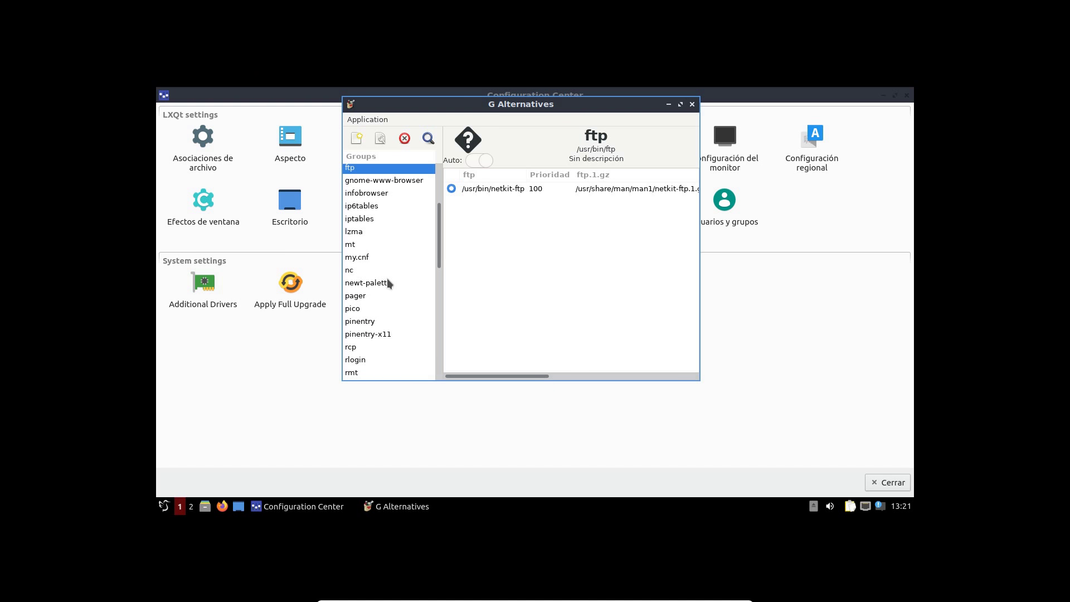
left_click(362, 307)
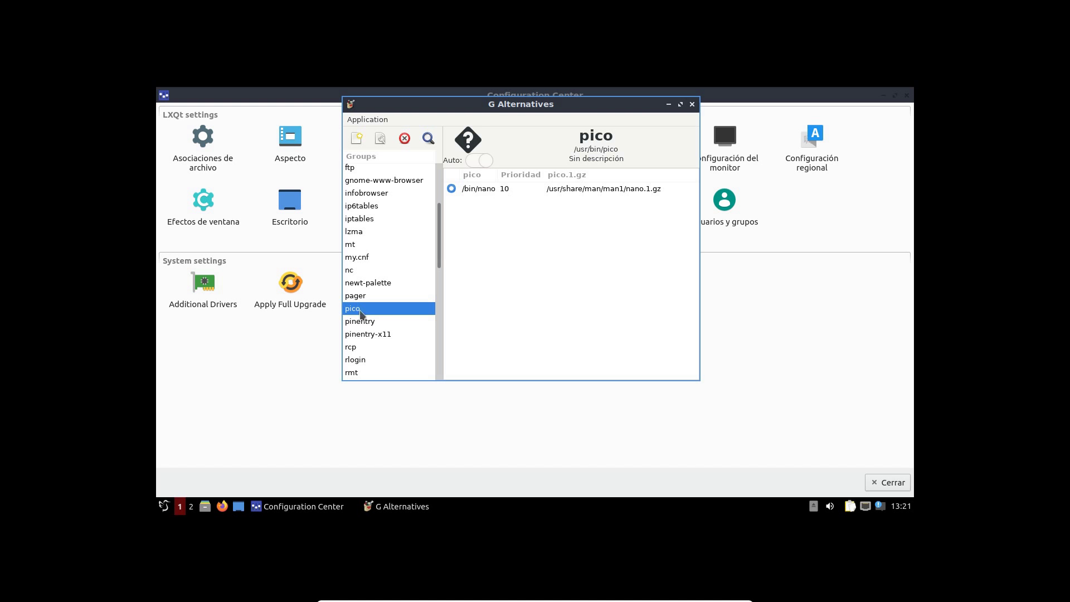
left_click_drag(439, 239, 441, 282)
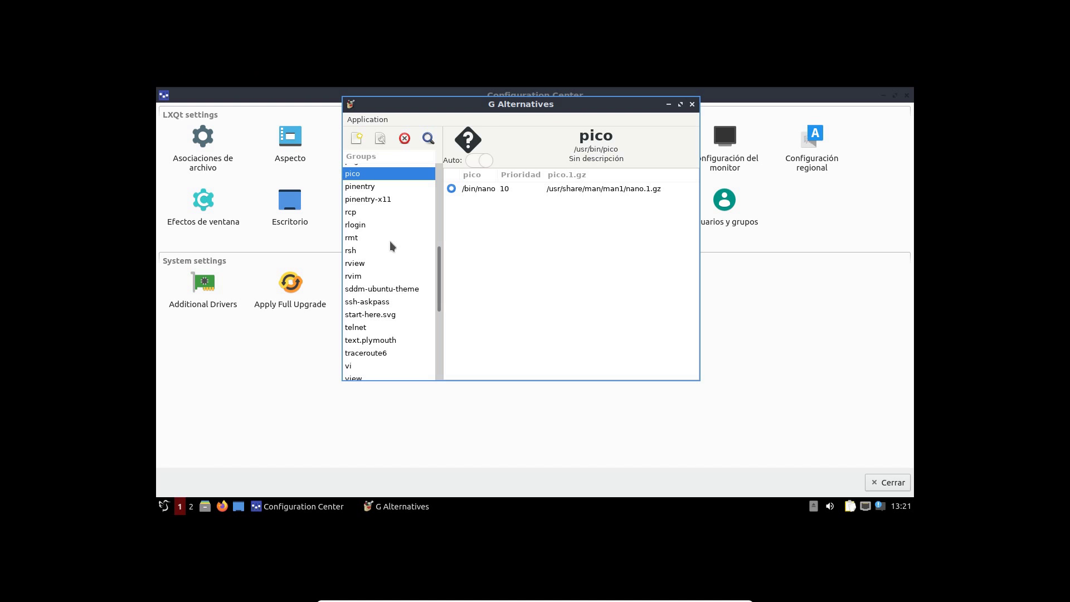
scroll(389, 241, "down", 4)
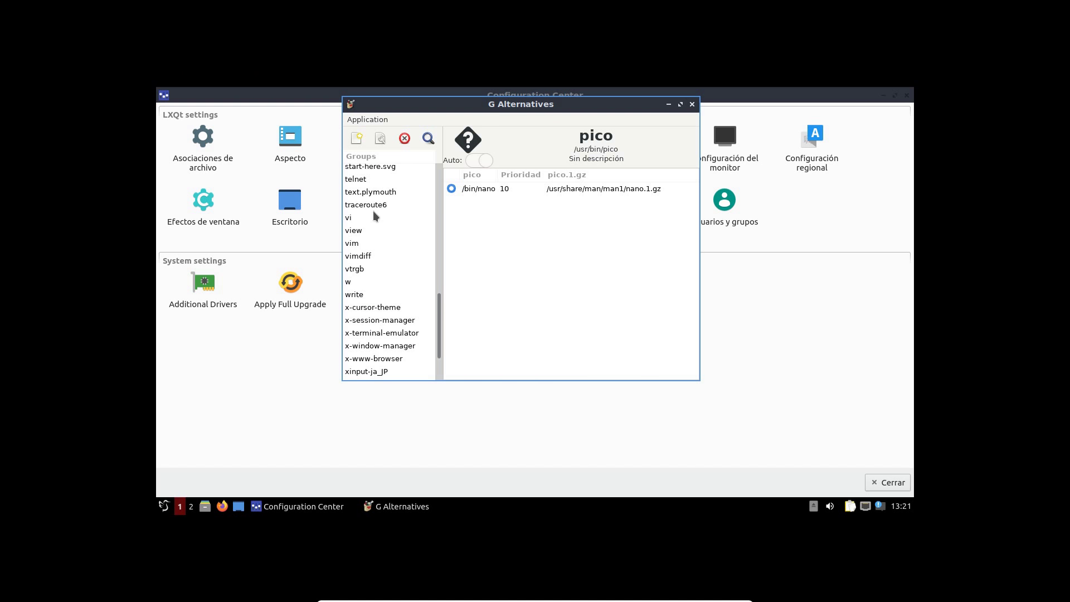
Step: Examine the vi alternatives and the rest of the alternative groups, and close G Alternatives
left_click(369, 218)
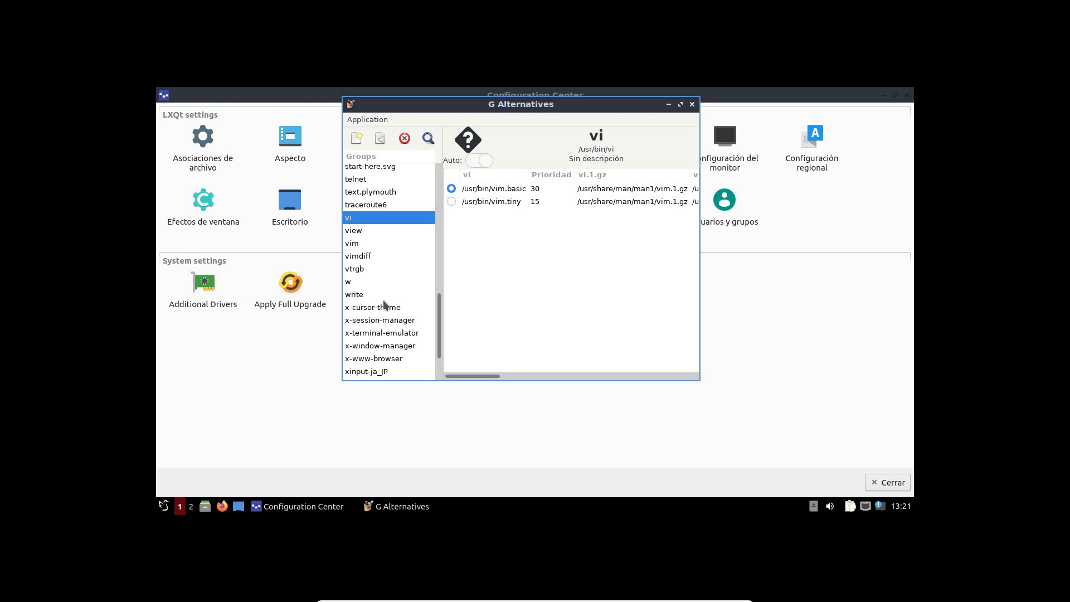
scroll(390, 313, "down", 2)
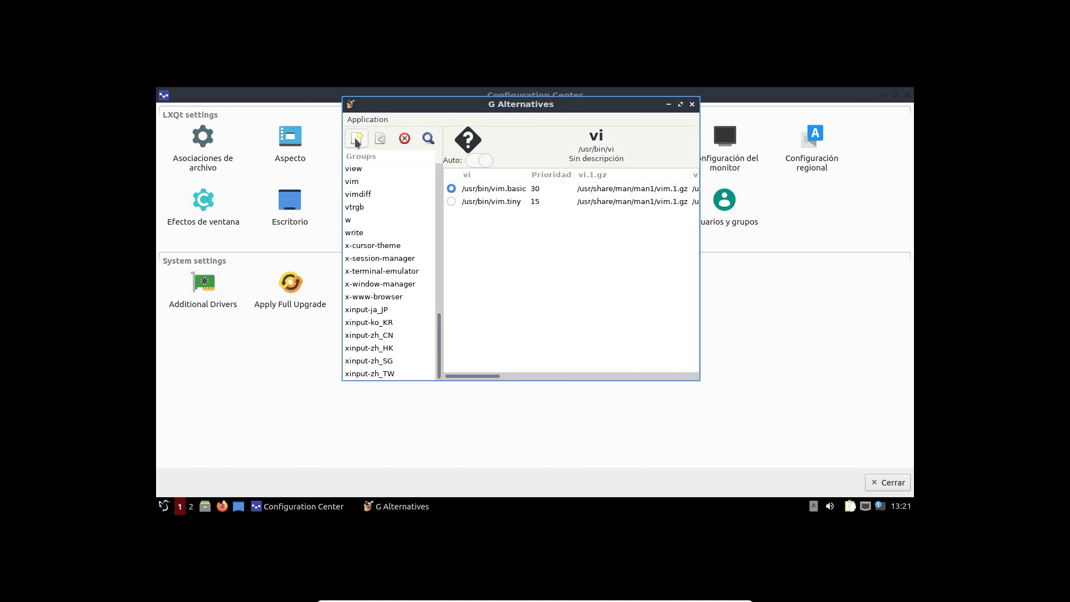
left_click(692, 105)
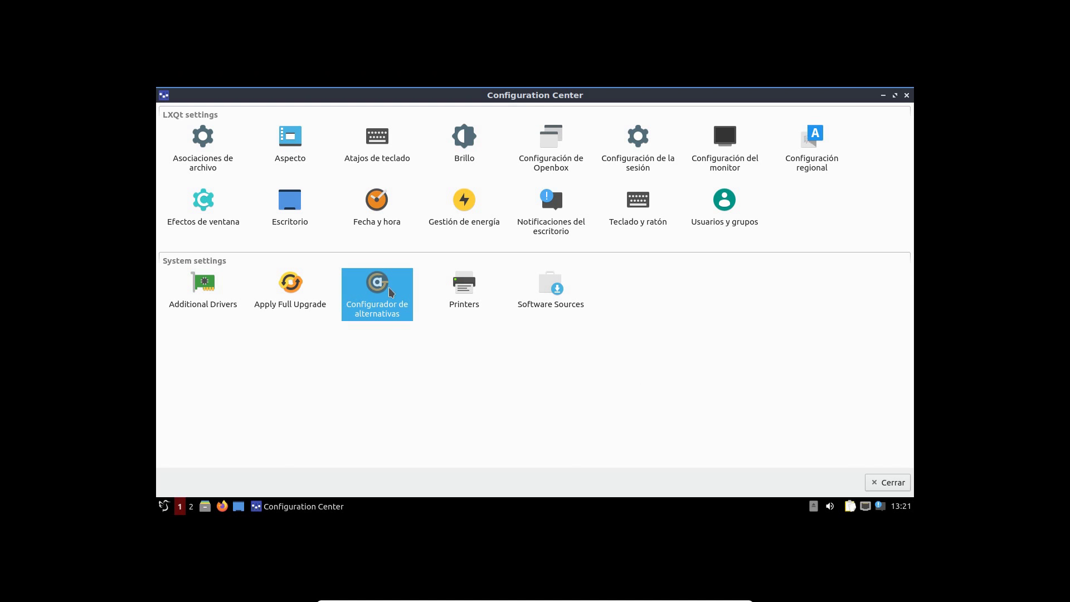
Step: Open Software Sources with the account password, widen its window to show every section, and move it toward the center
left_click(551, 276)
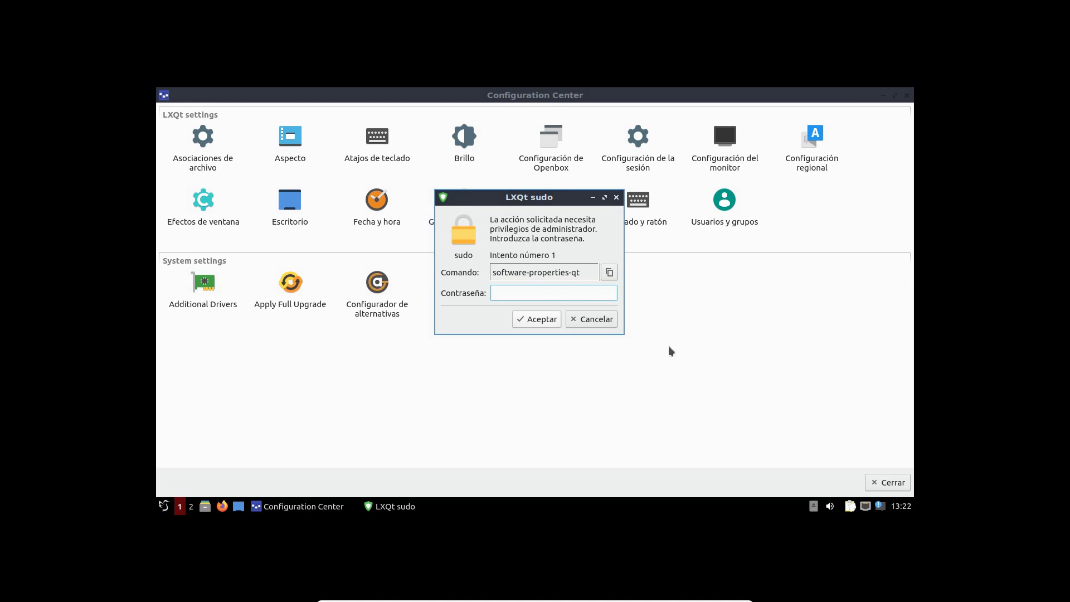
type("**********")
key("Return")
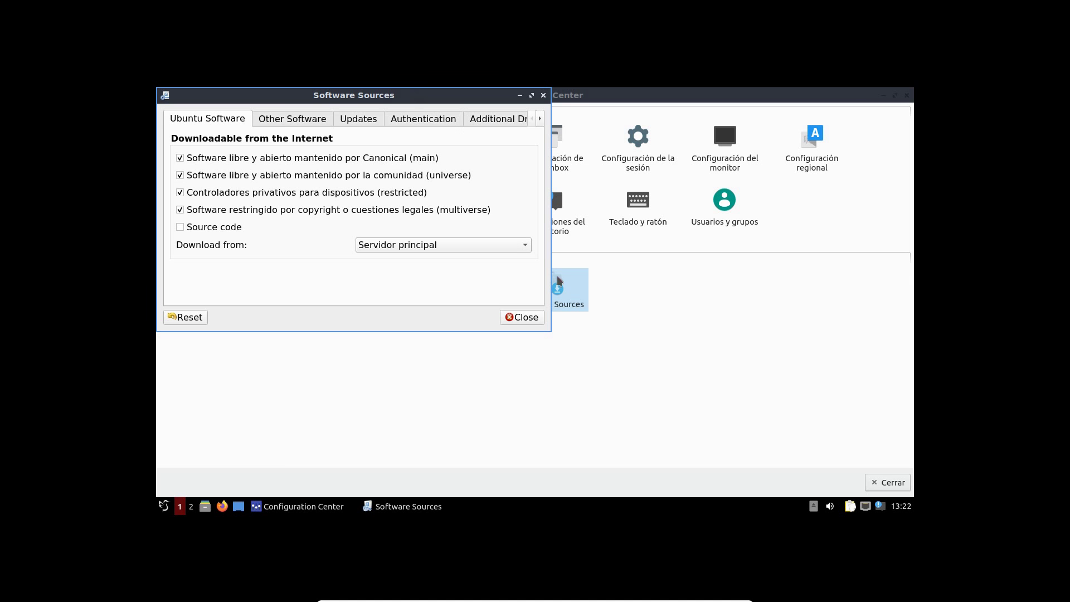
left_click_drag(546, 271, 784, 279)
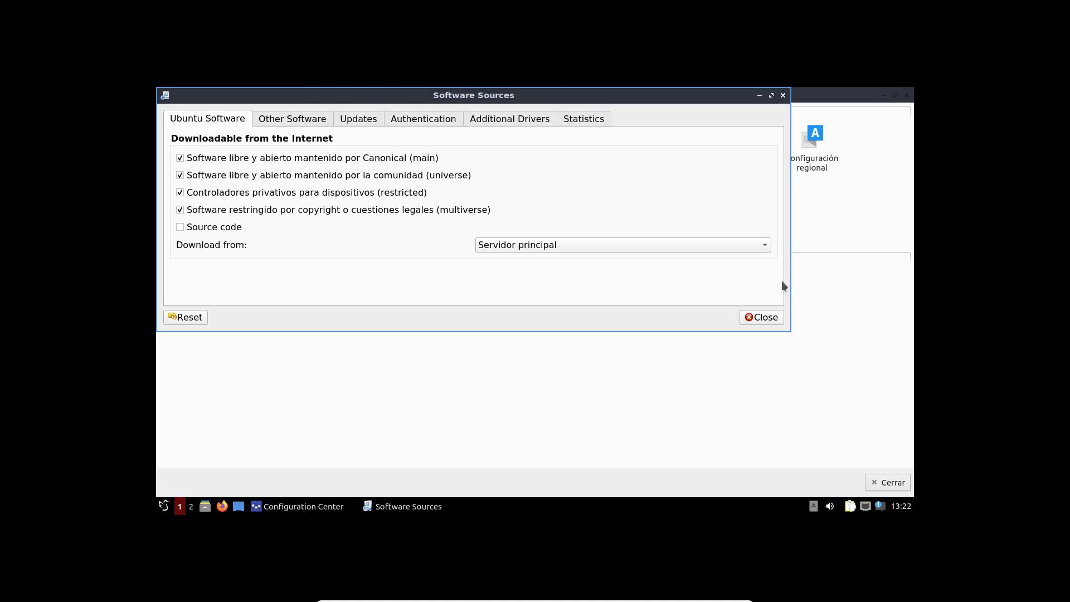
left_click_drag(444, 102, 526, 176)
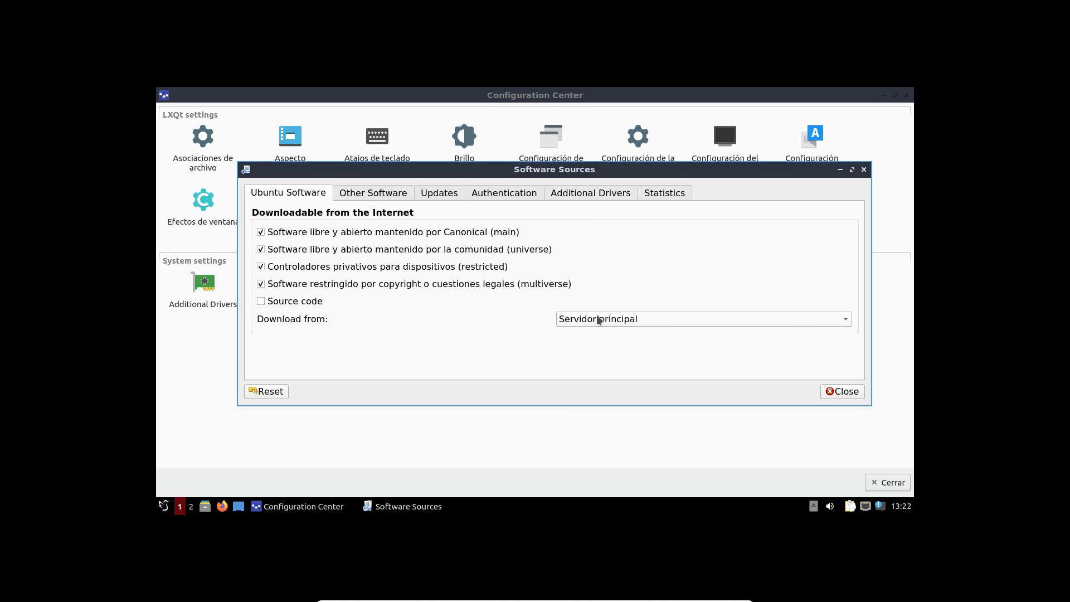
Step: Review the available download servers, the other software repositories and the update settings, moving the window up to fit
left_click(846, 320)
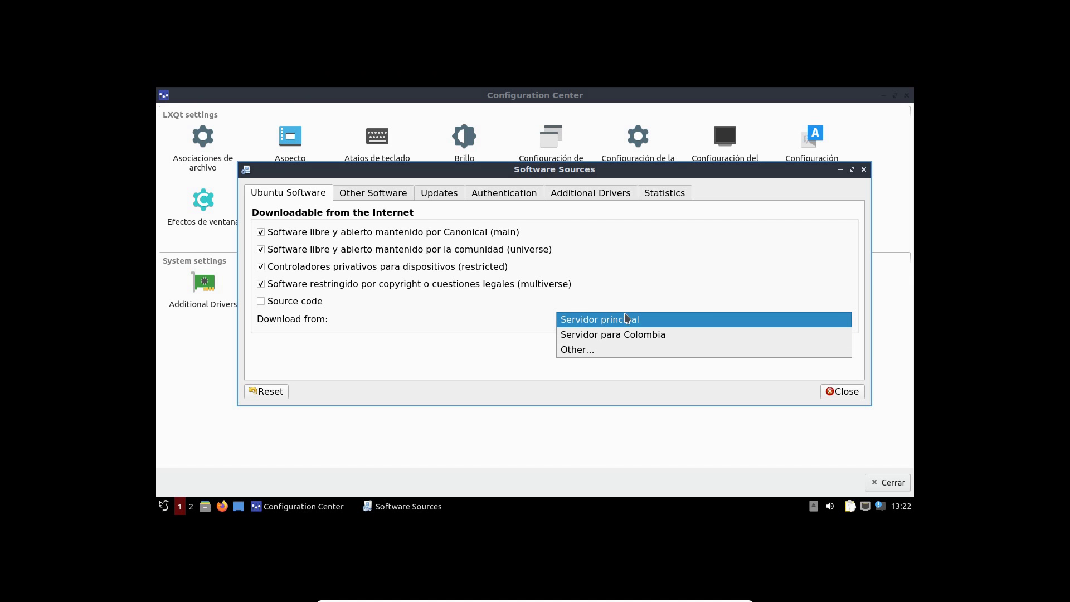
left_click(490, 333)
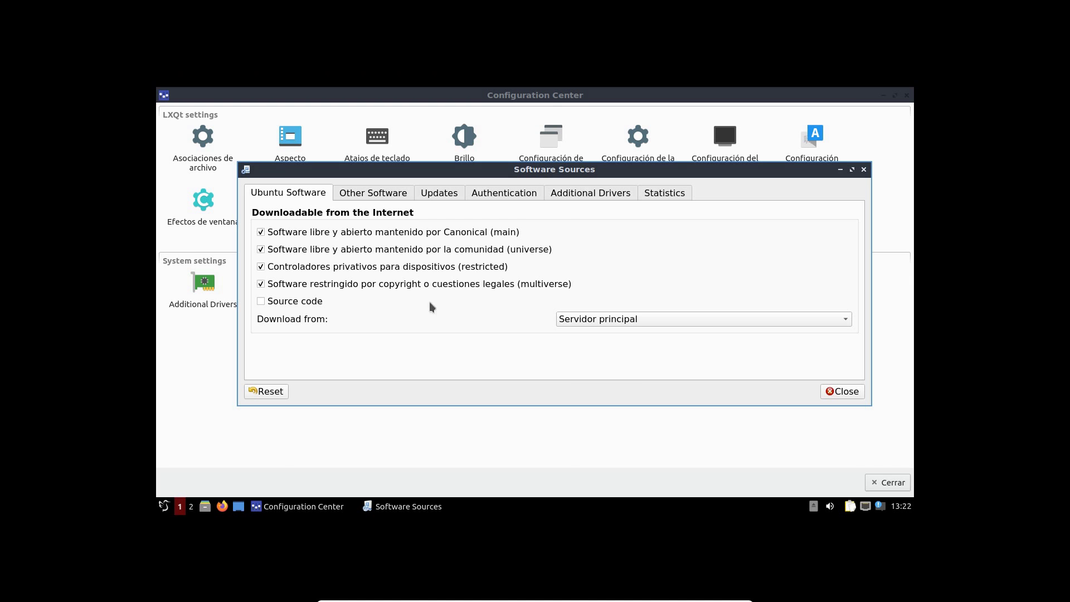
left_click(375, 198)
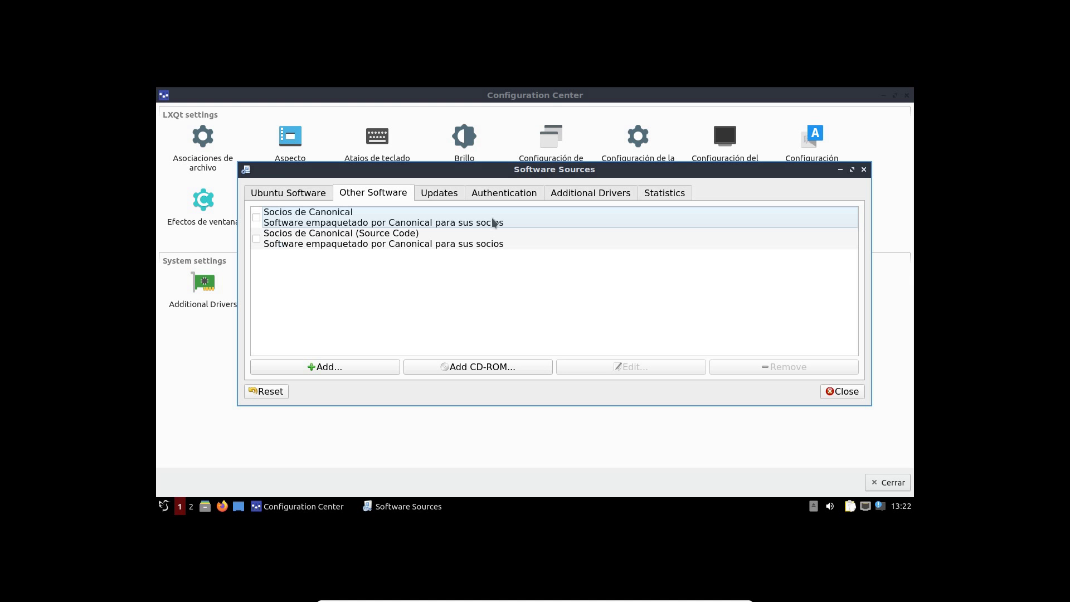
left_click(451, 193)
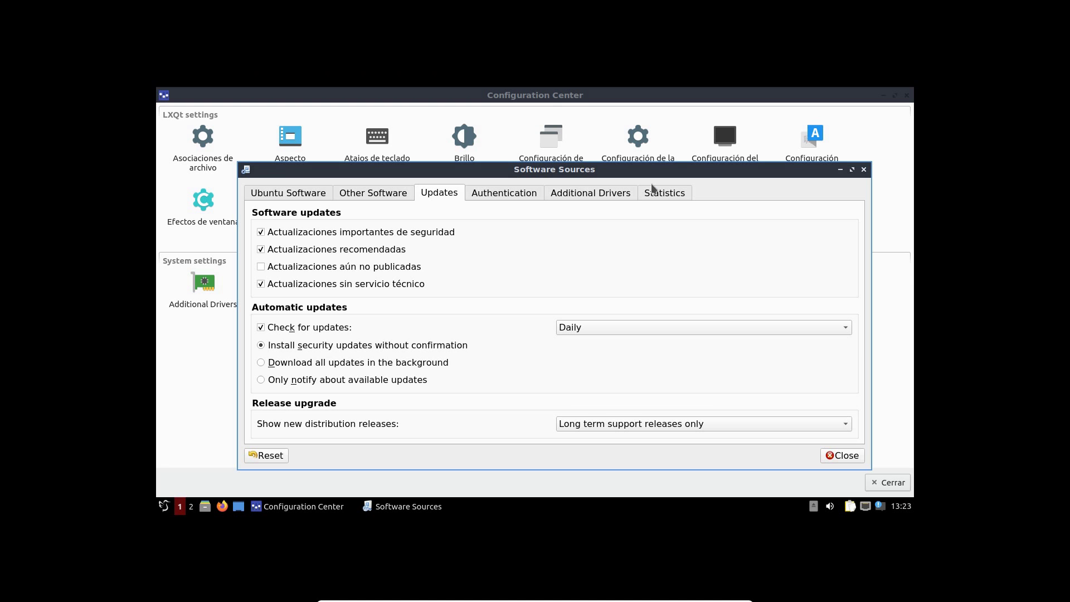
left_click_drag(649, 174, 643, 148)
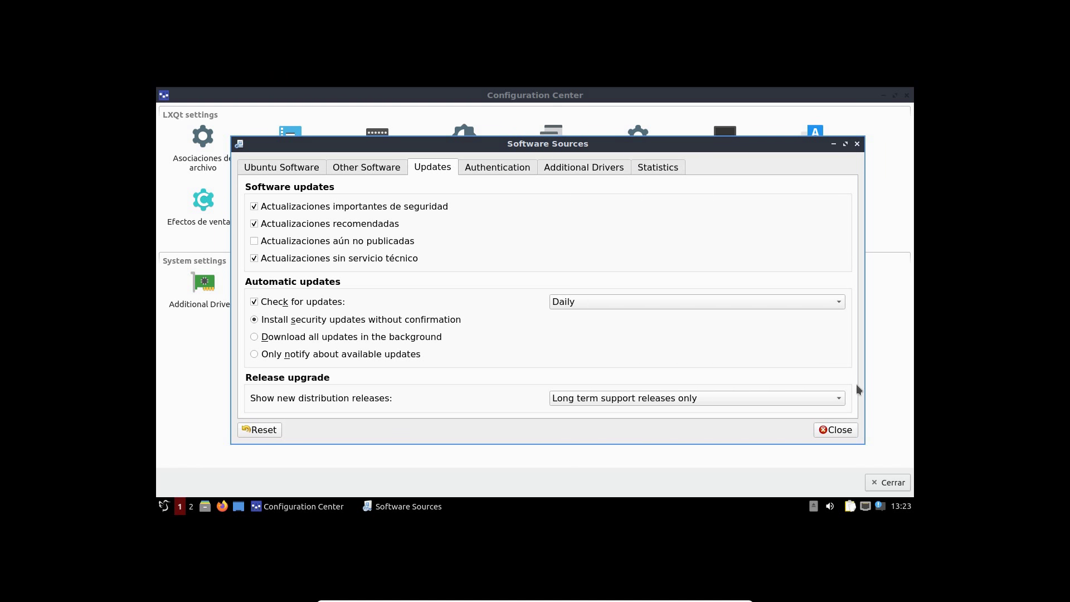
Step: Review the trusted software providers, additional drivers and statistics settings, and close Software Sources and the Configuration Center
left_click(509, 170)
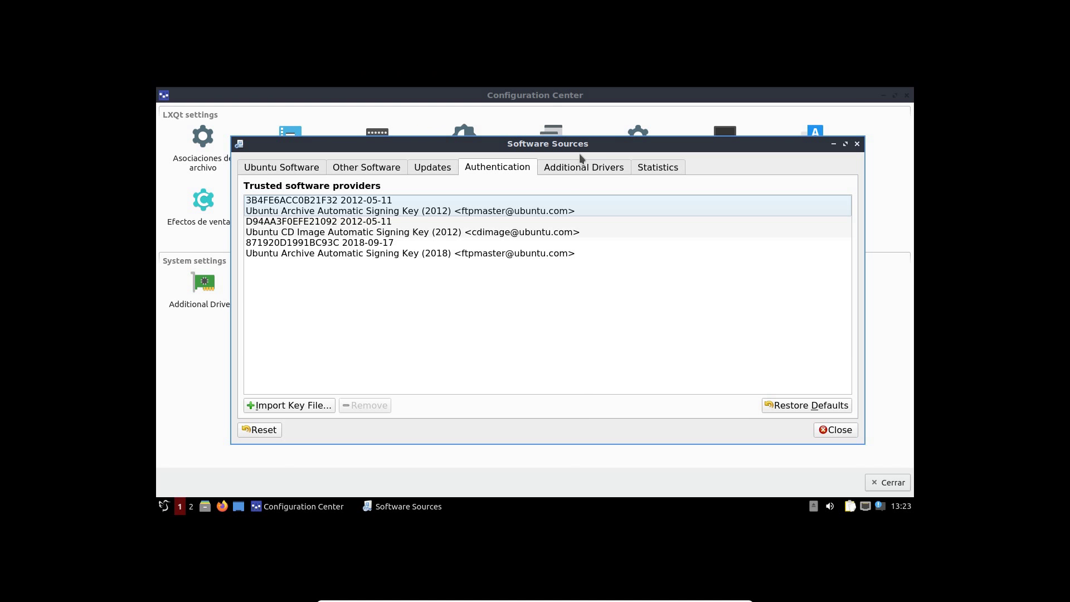
left_click(579, 171)
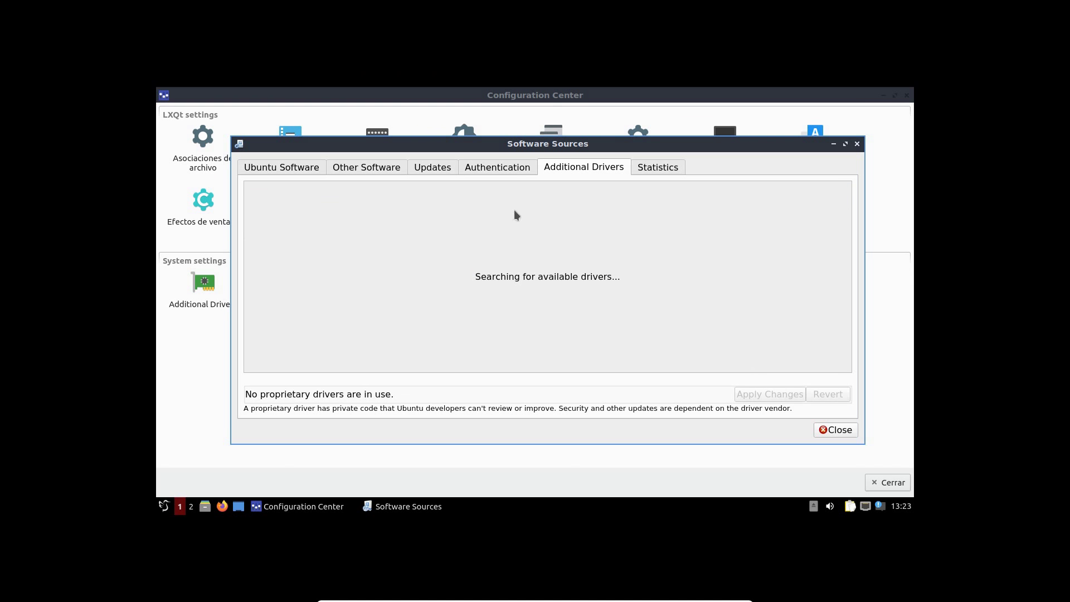
left_click(663, 166)
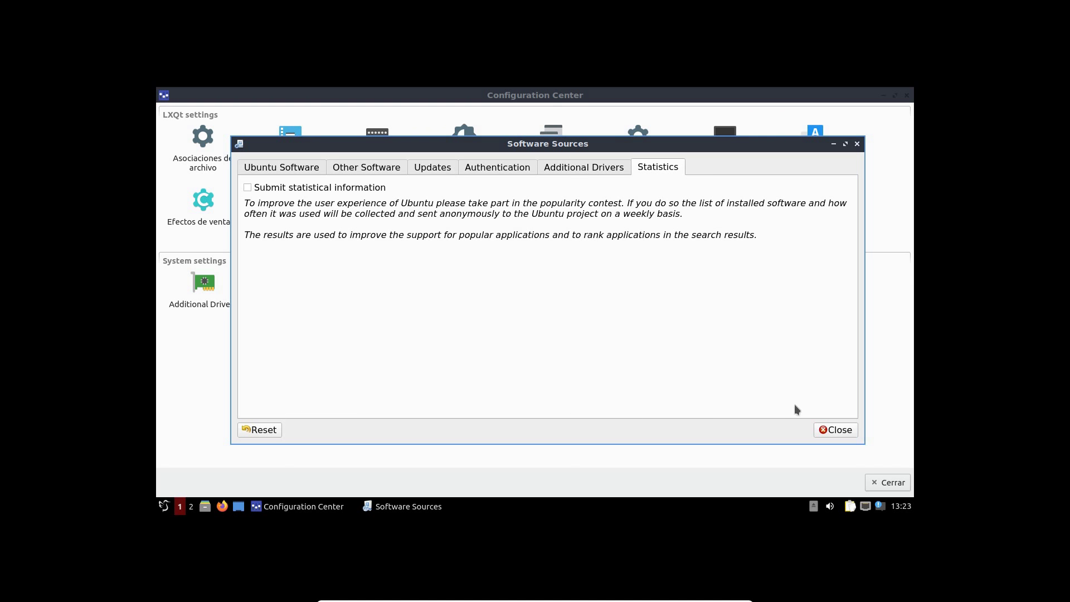
left_click(839, 429)
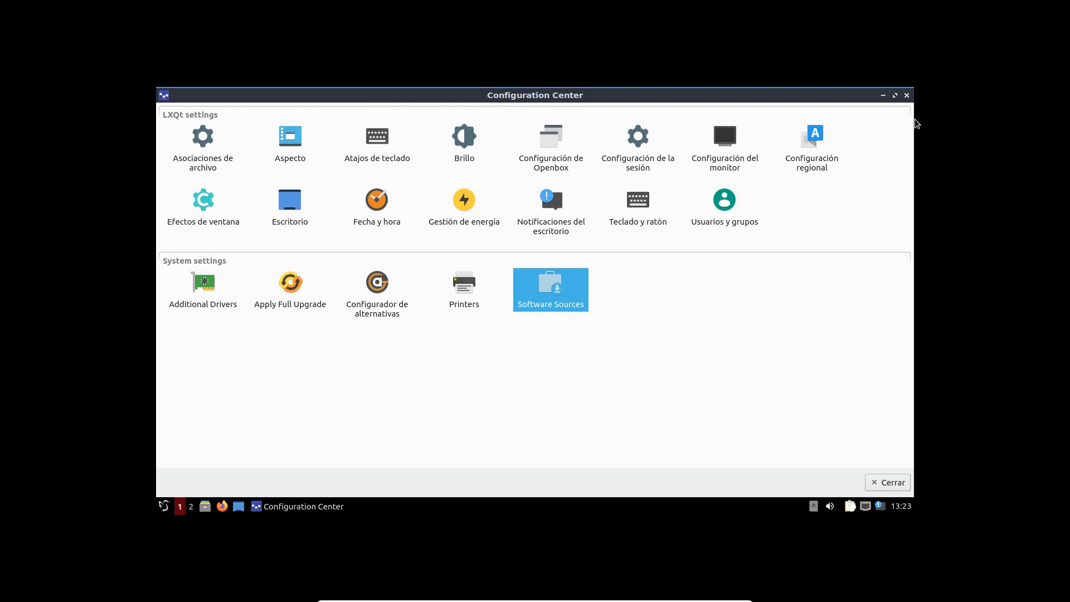
left_click(906, 95)
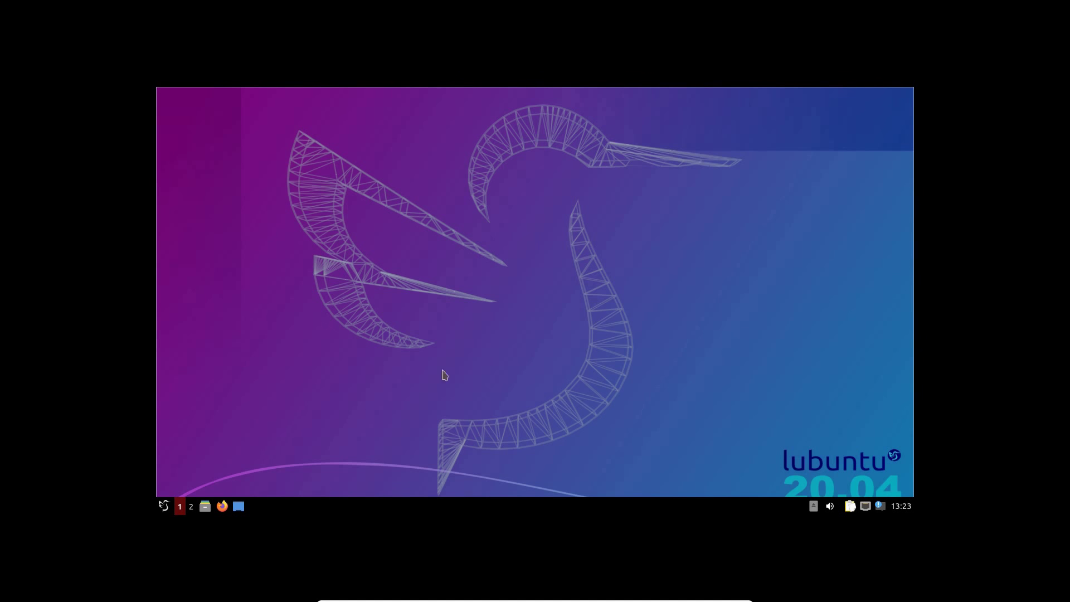
Step: Examine the installed applications in the Accesorios, Educación and Gráficos categories
left_click(164, 507)
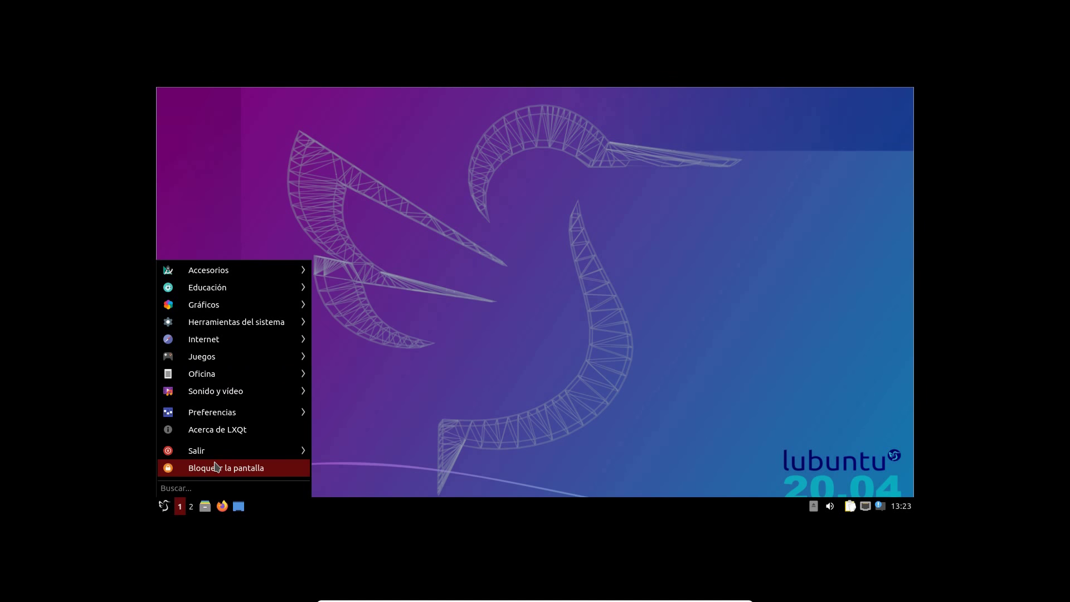
mouse_move(248, 274)
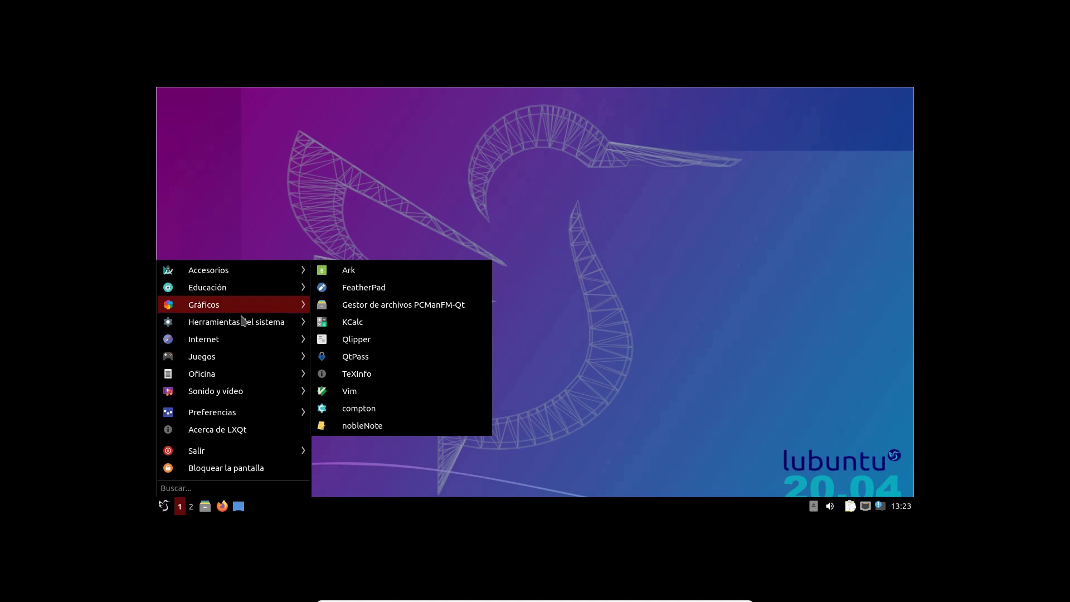
mouse_move(264, 396)
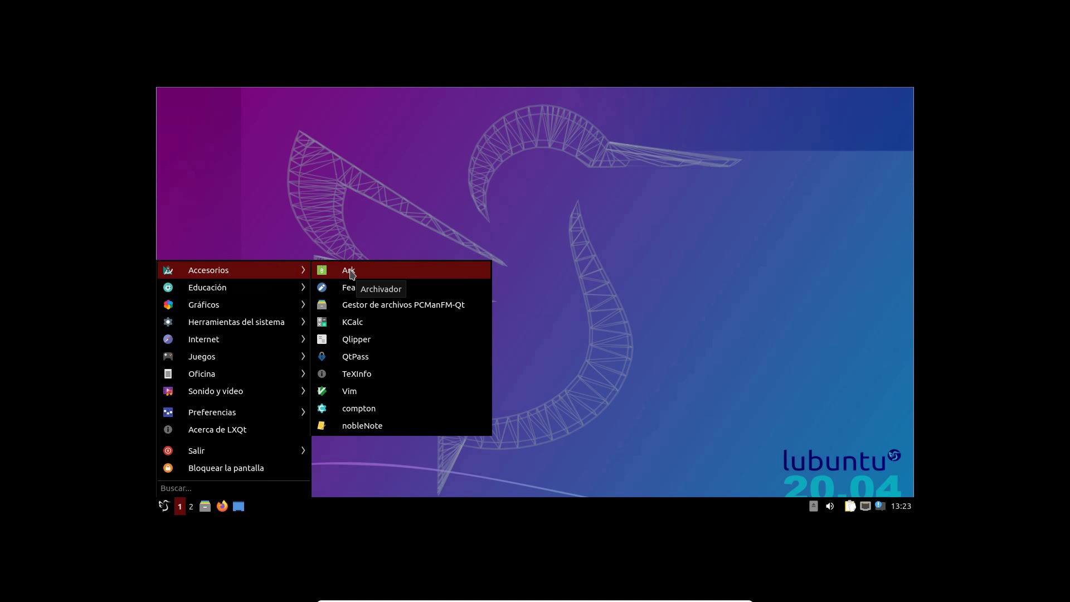
mouse_move(277, 293)
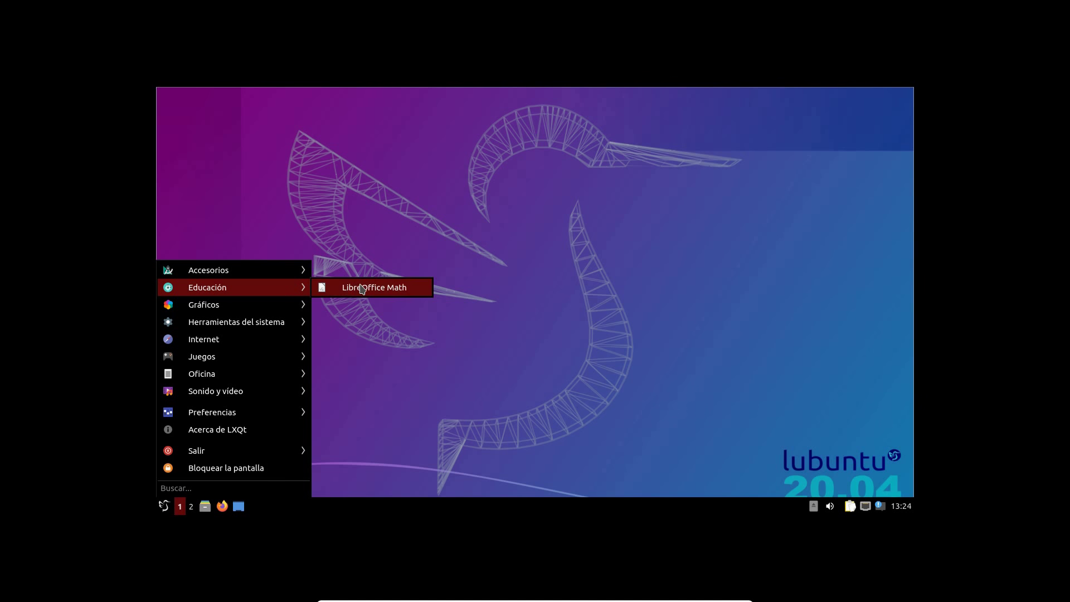
mouse_move(241, 304)
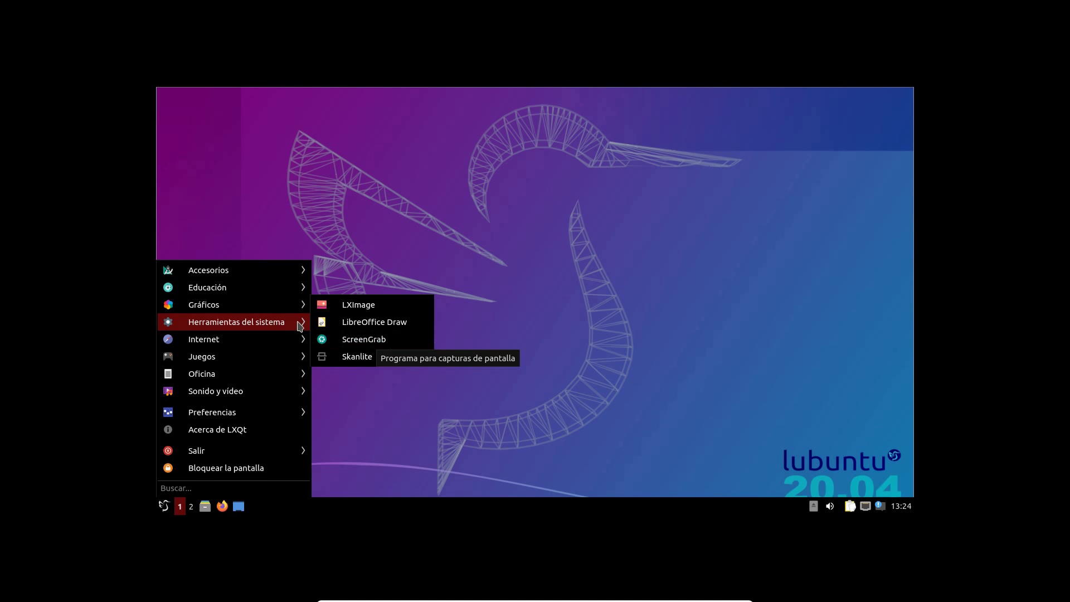
Step: Launch Htop from the system tools, enlarge its terminal window, and shift it slightly toward the center to inspect memory use
mouse_move(299, 326)
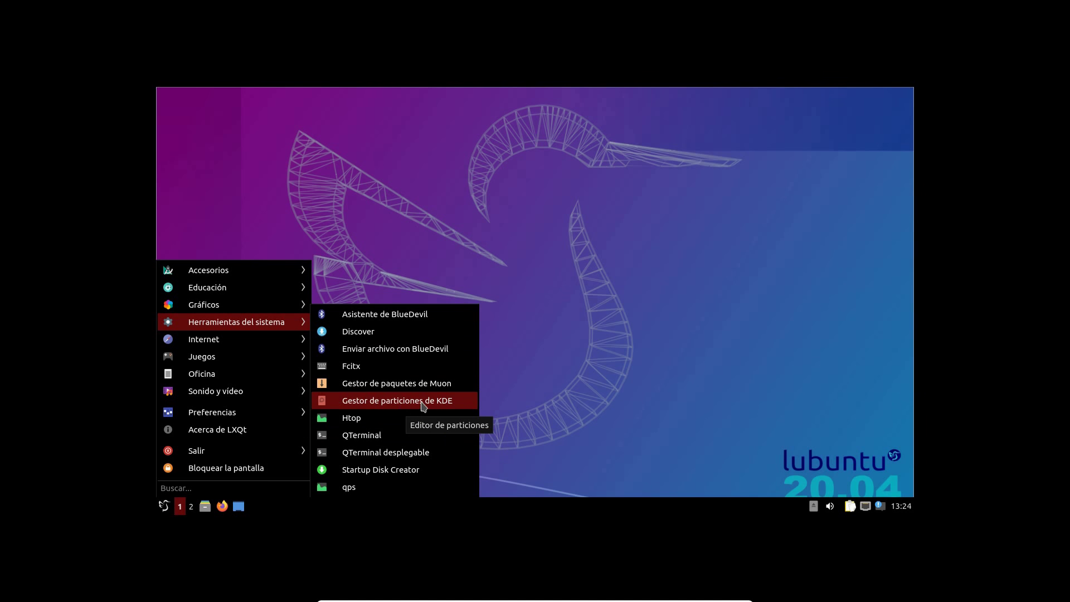
left_click(391, 418)
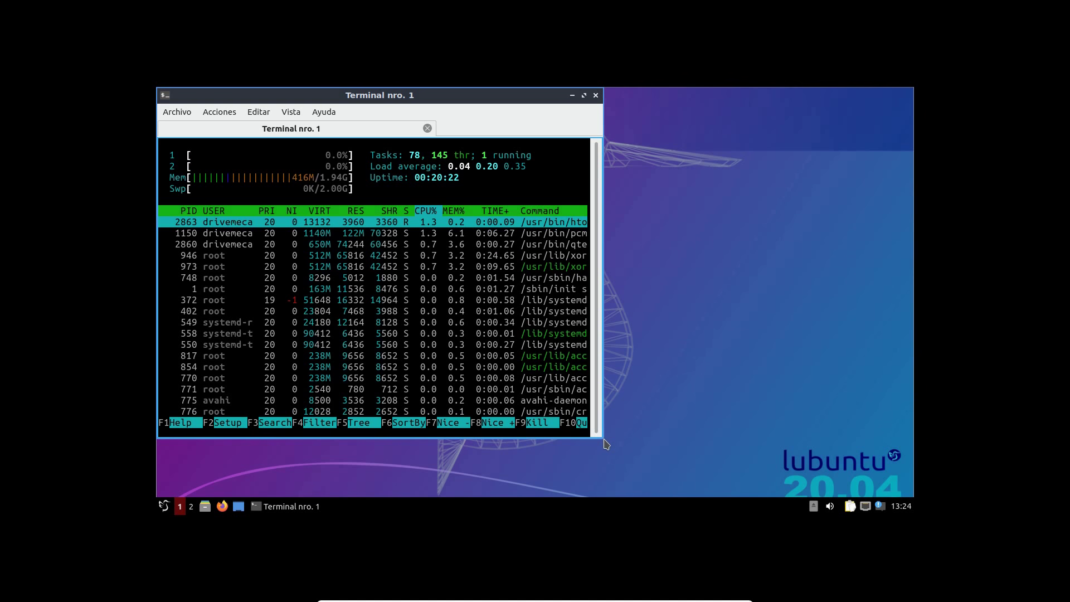
left_click_drag(600, 435, 754, 454)
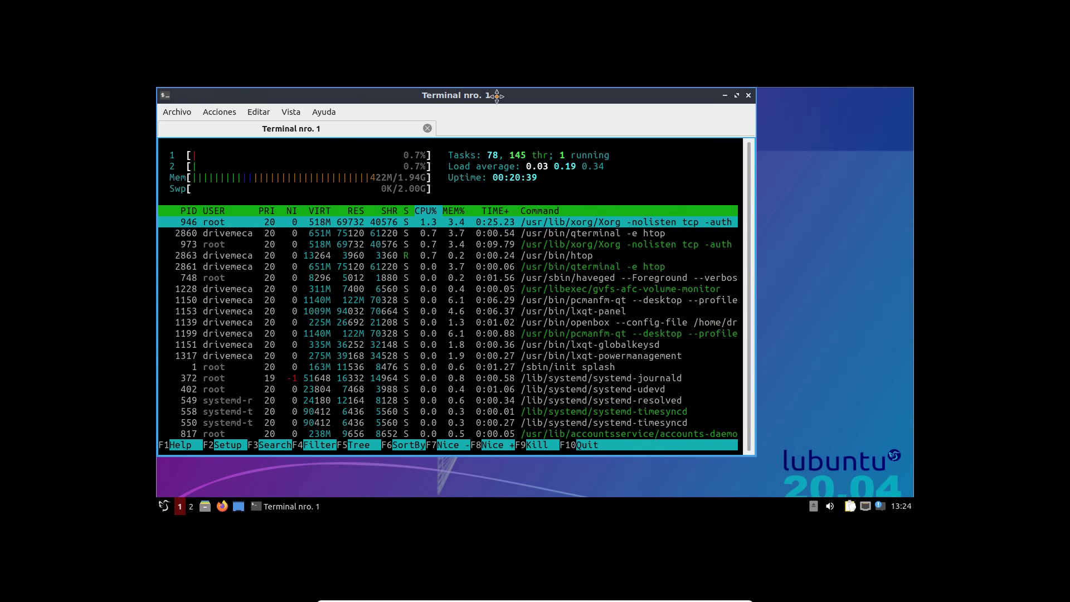
mouse_move(490, 95)
left_mouse_down()
mouse_move(518, 96)
mouse_move(509, 94)
left_mouse_up()
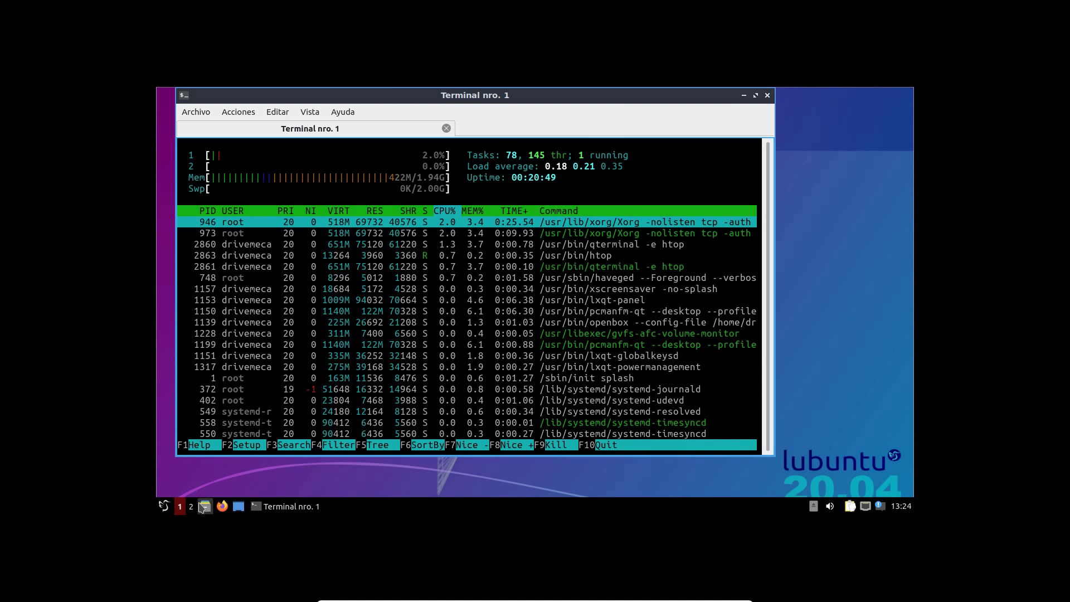
Step: Examine the remaining system tools and the applications in the Internet and Juegos categories
left_click(167, 507)
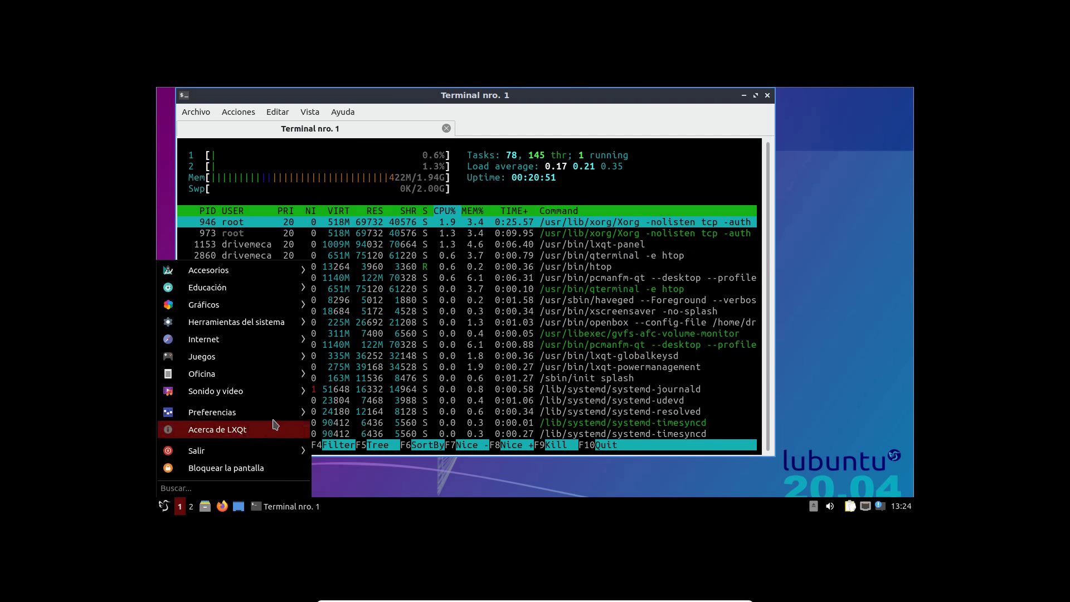
mouse_move(266, 326)
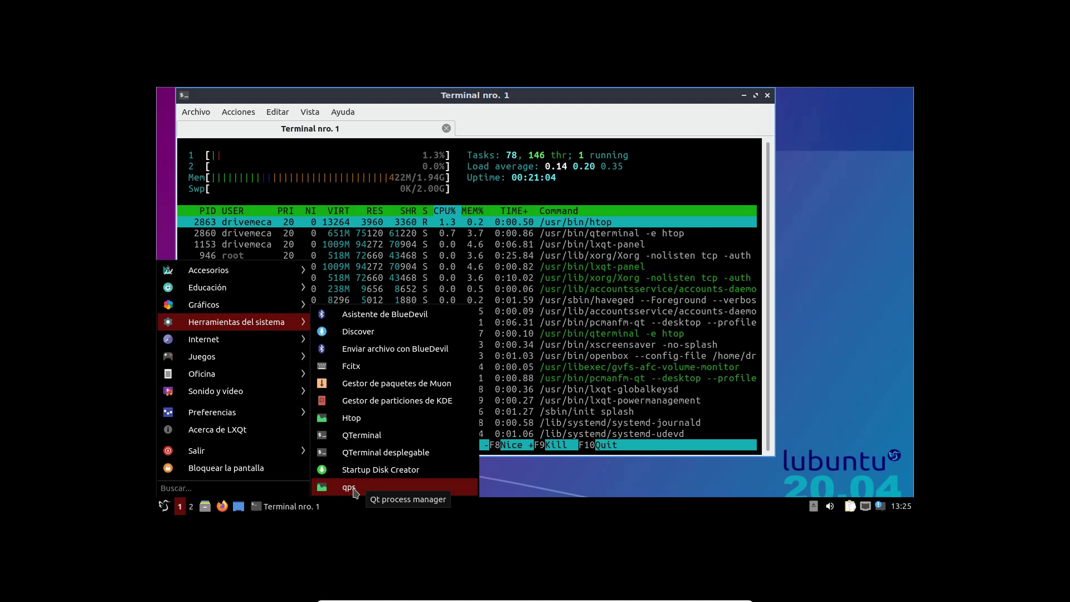
mouse_move(287, 343)
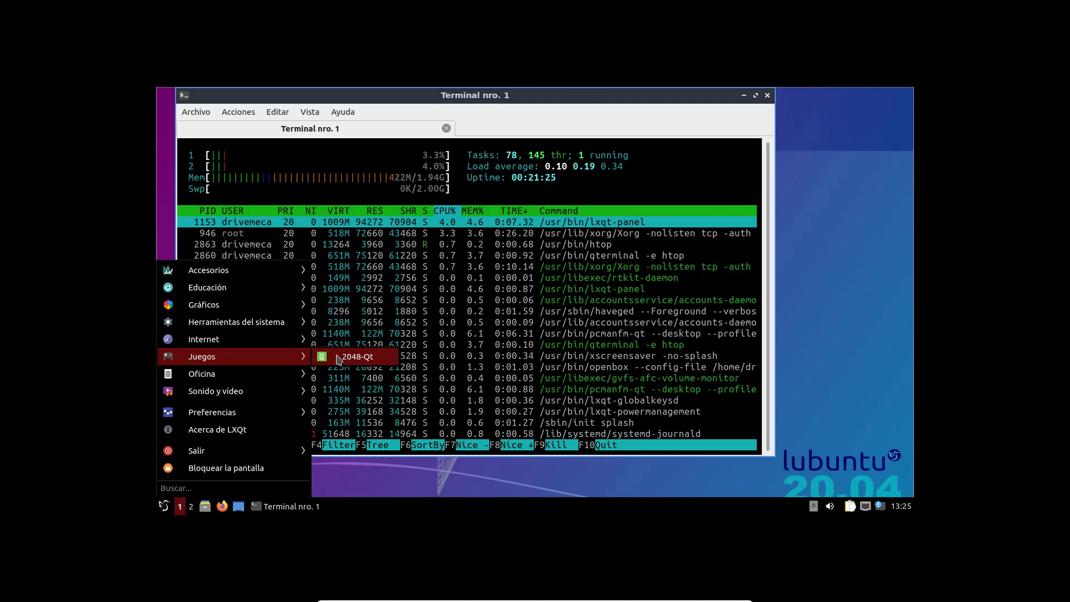
Step: Open LibreOffice Calc from the office applications and dismiss its tip of the day
mouse_move(268, 377)
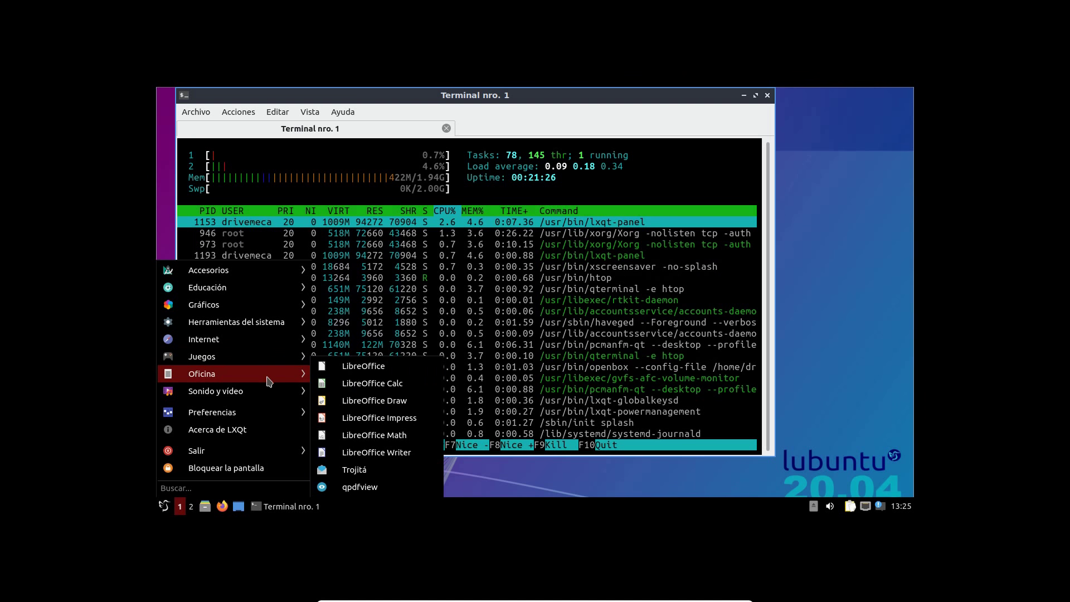
left_click(407, 385)
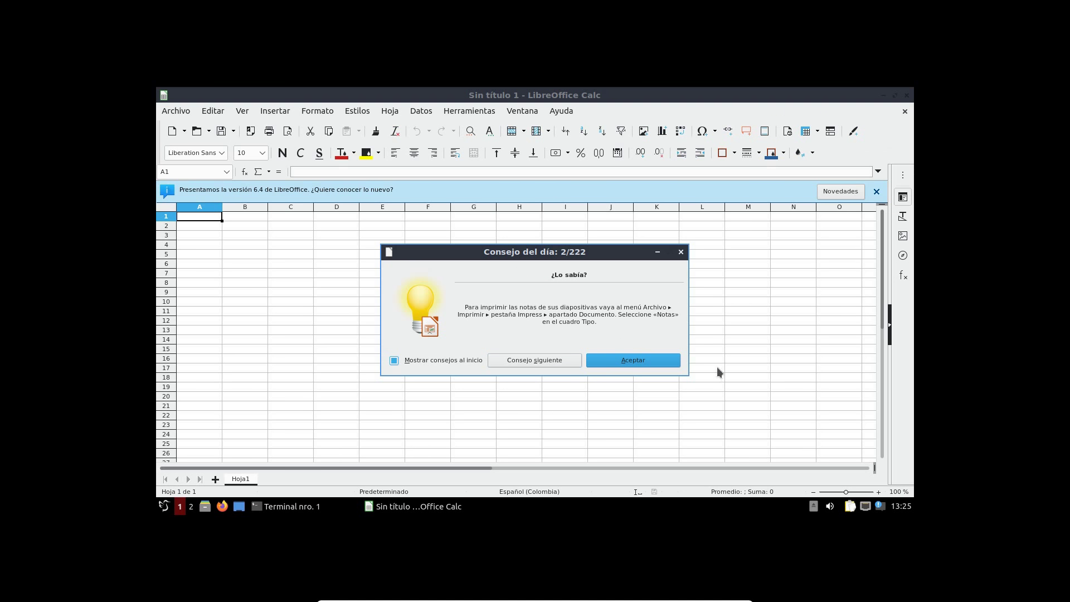
left_click(660, 361)
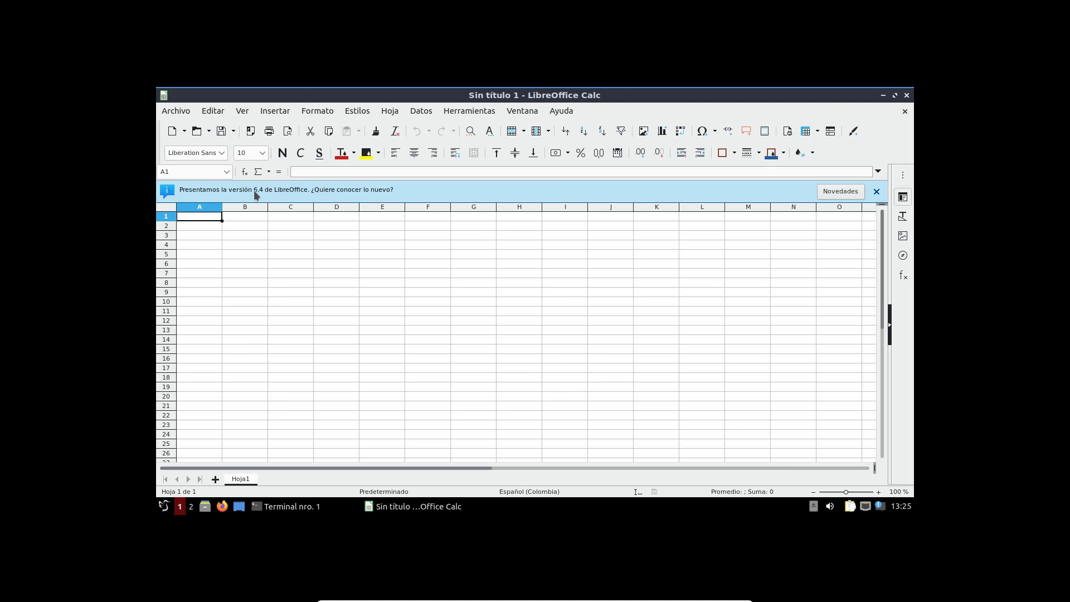
Step: Check the installed LibreOffice version in its About information, and close the dialog
left_click(563, 111)
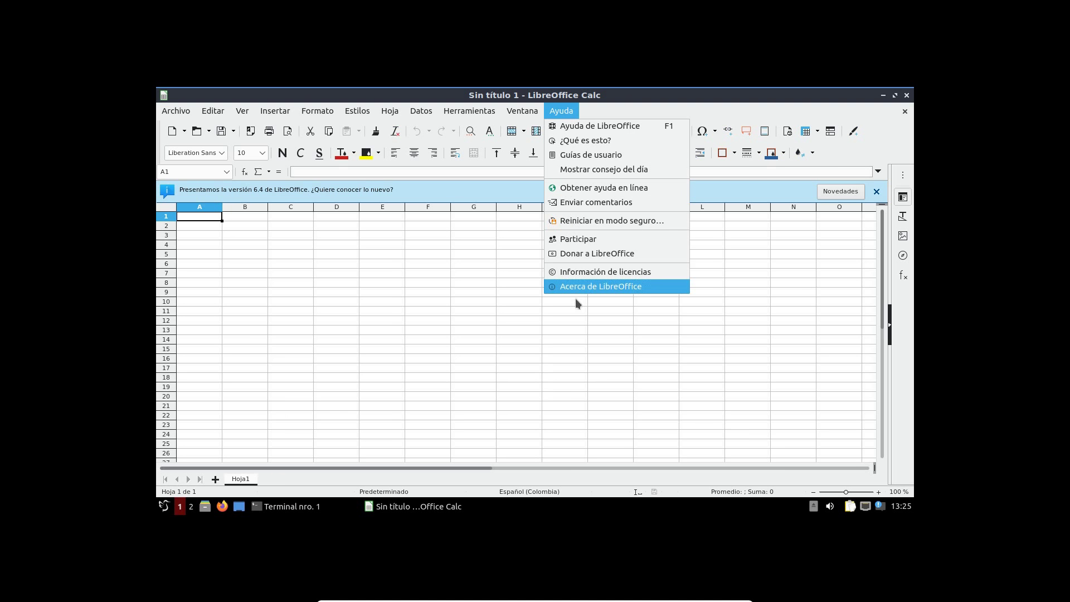
left_click(593, 286)
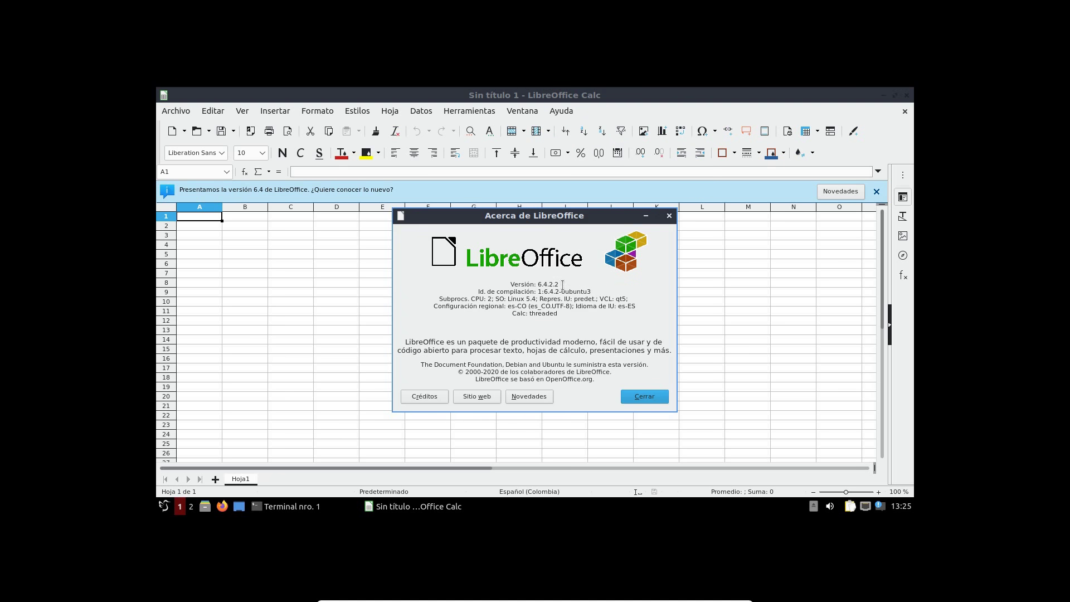
left_click(653, 397)
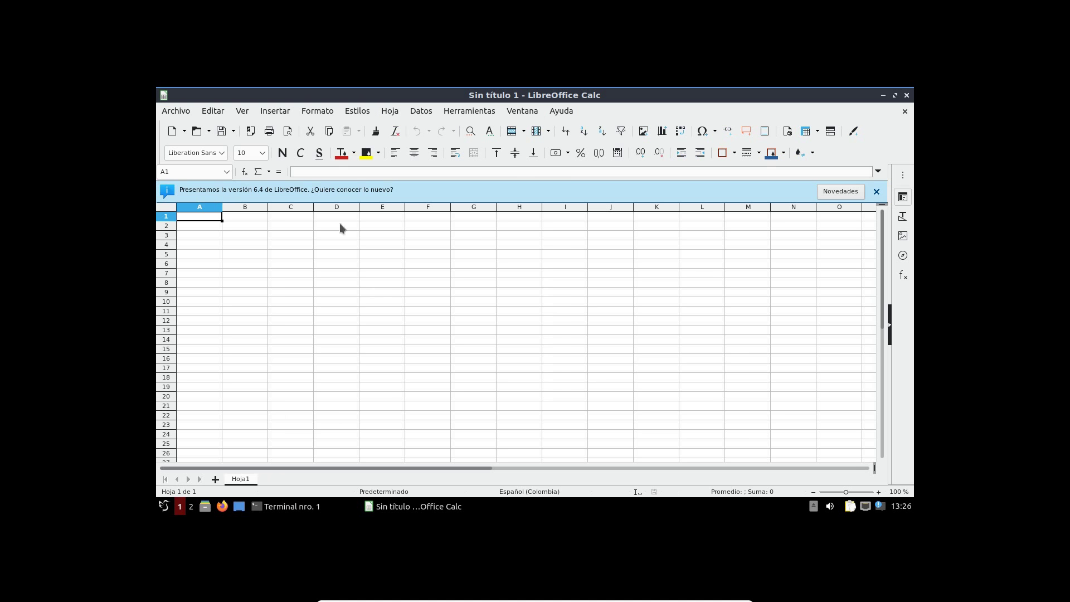
Step: Close the blank Calc spreadsheet and exit LibreOffice
left_click(905, 112)
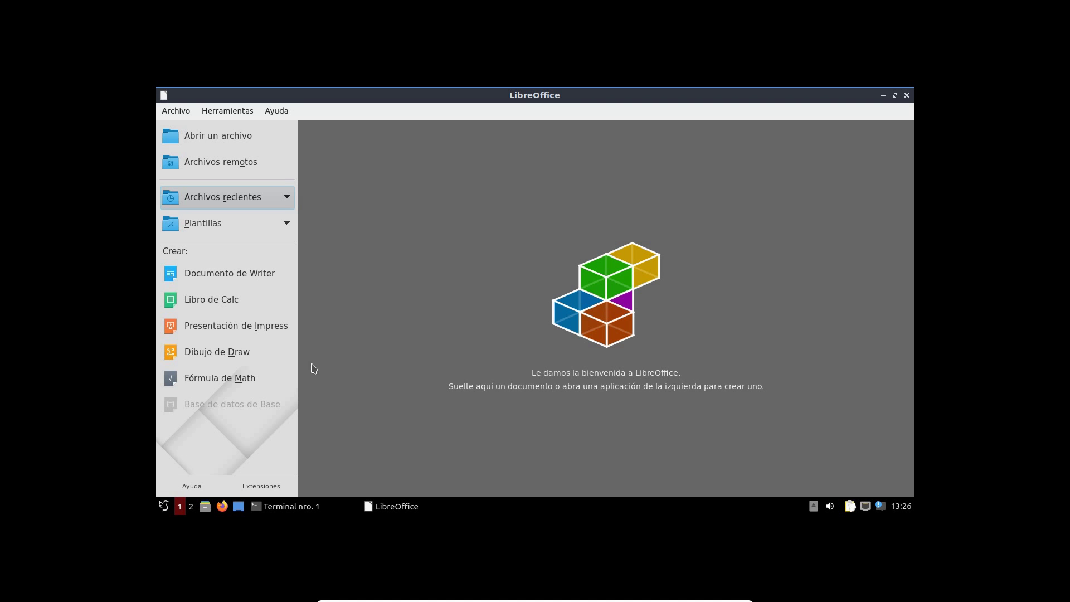
left_click(906, 95)
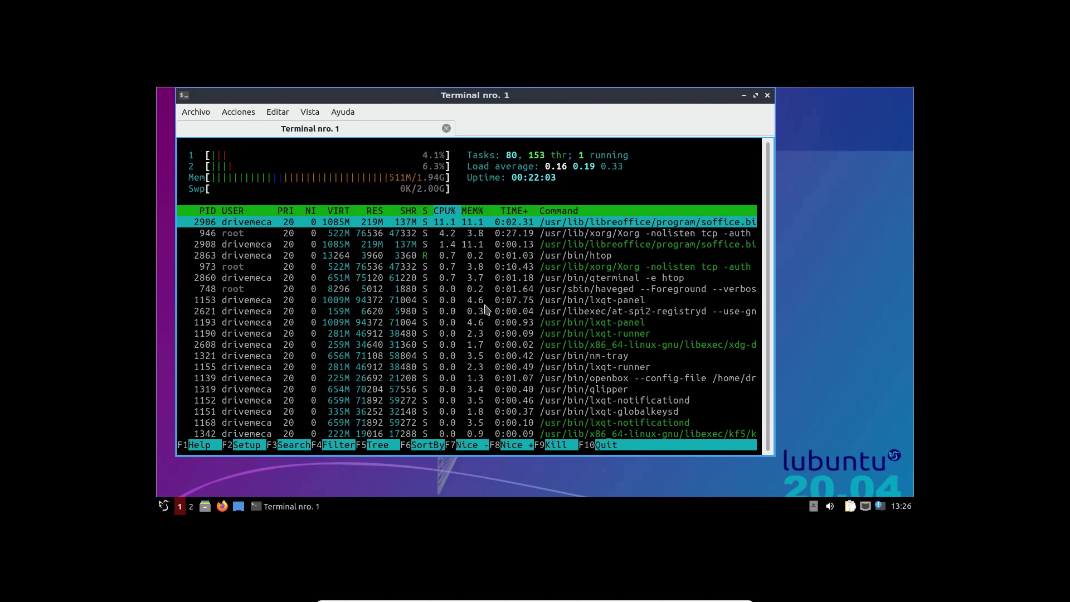
Step: Examine the applications in the Oficina, Sonido y vídeo and Preferencias categories
left_click(164, 507)
mouse_move(238, 375)
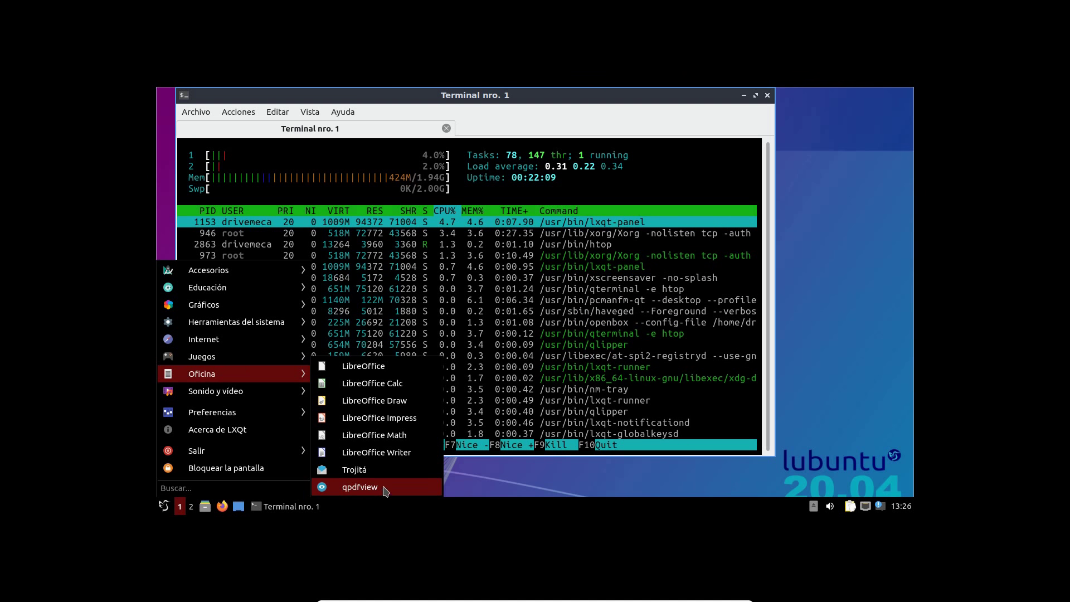
mouse_move(284, 397)
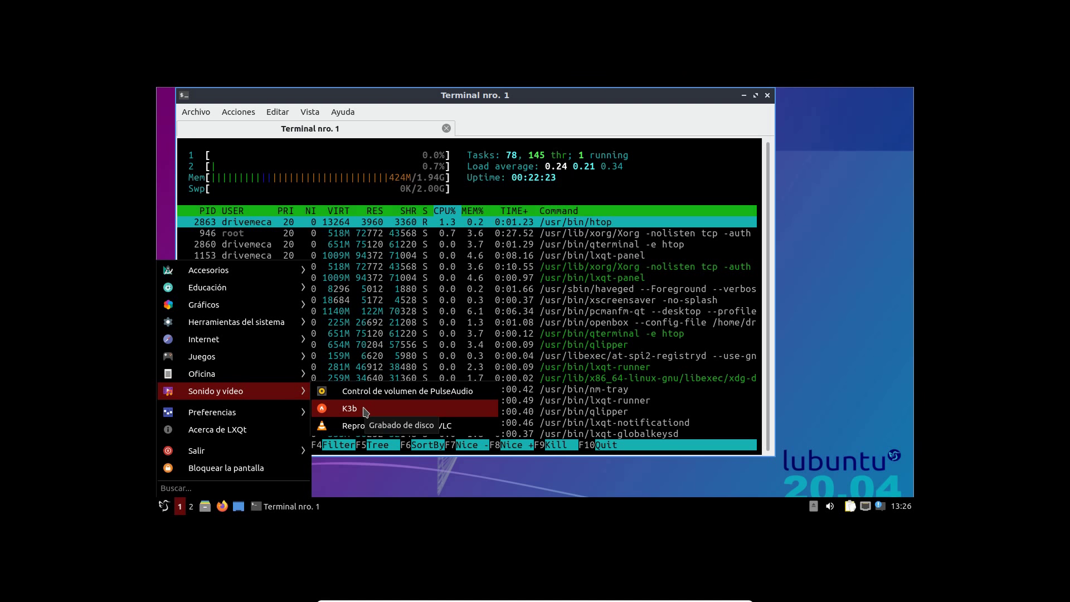
mouse_move(272, 416)
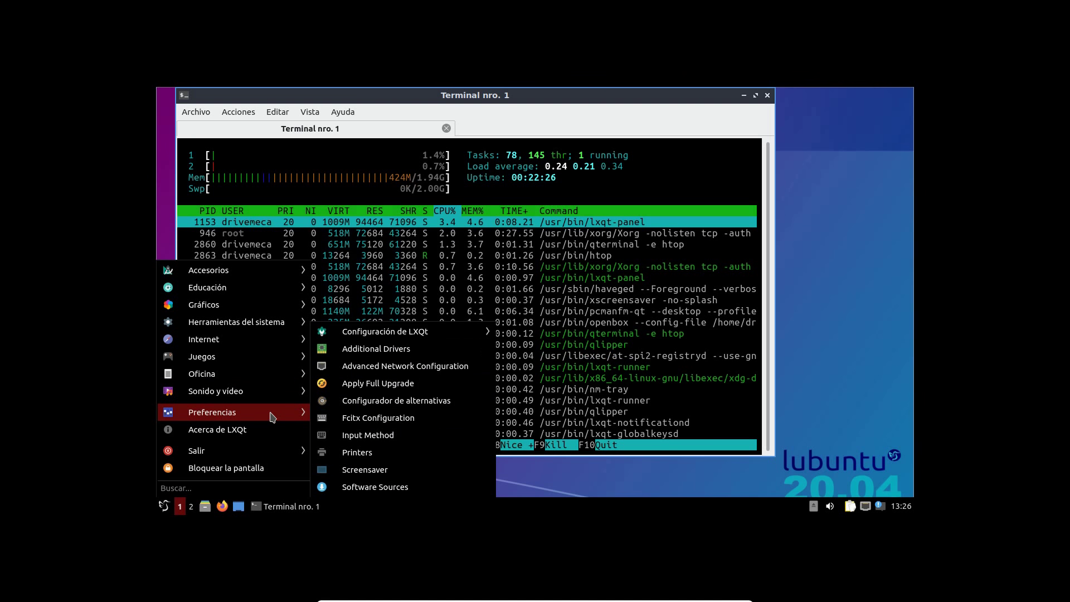
mouse_move(445, 335)
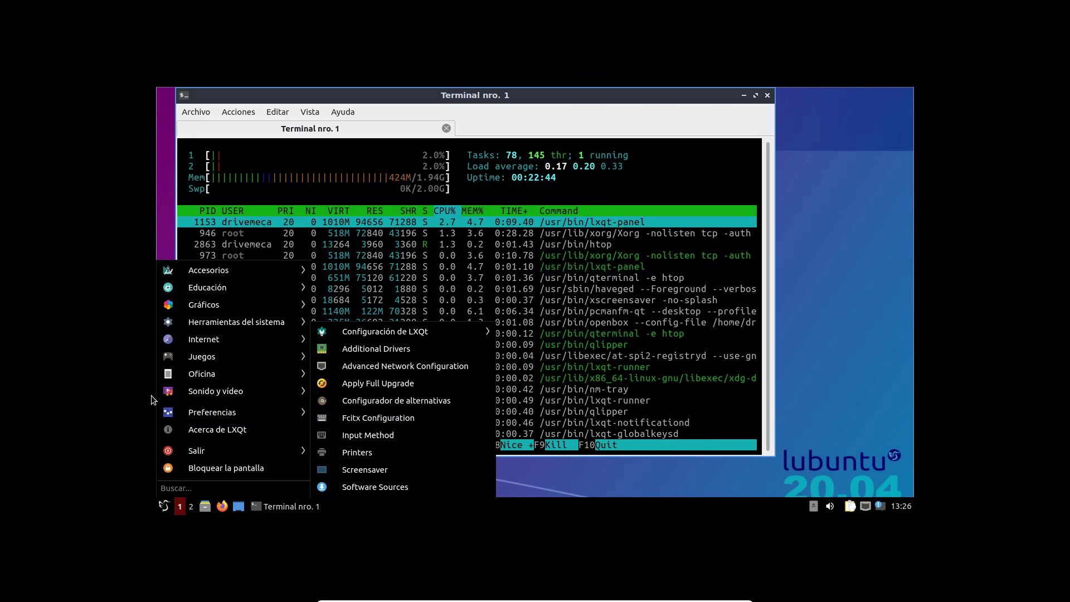
Step: Review the LXQt About information through authors, acknowledgements, translations and technical details, and close it
left_click(228, 432)
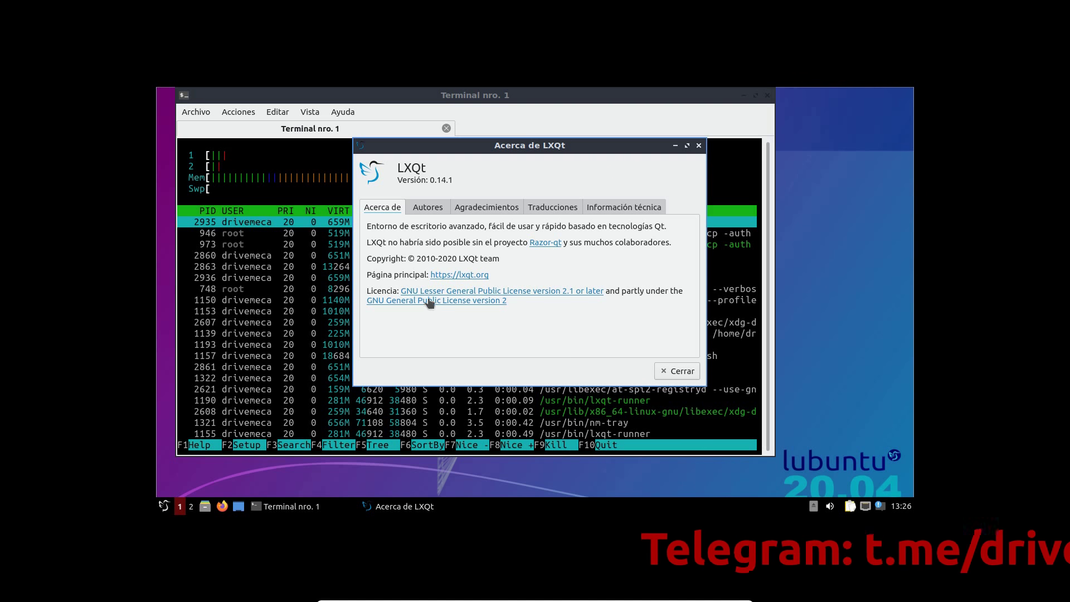
left_click(425, 208)
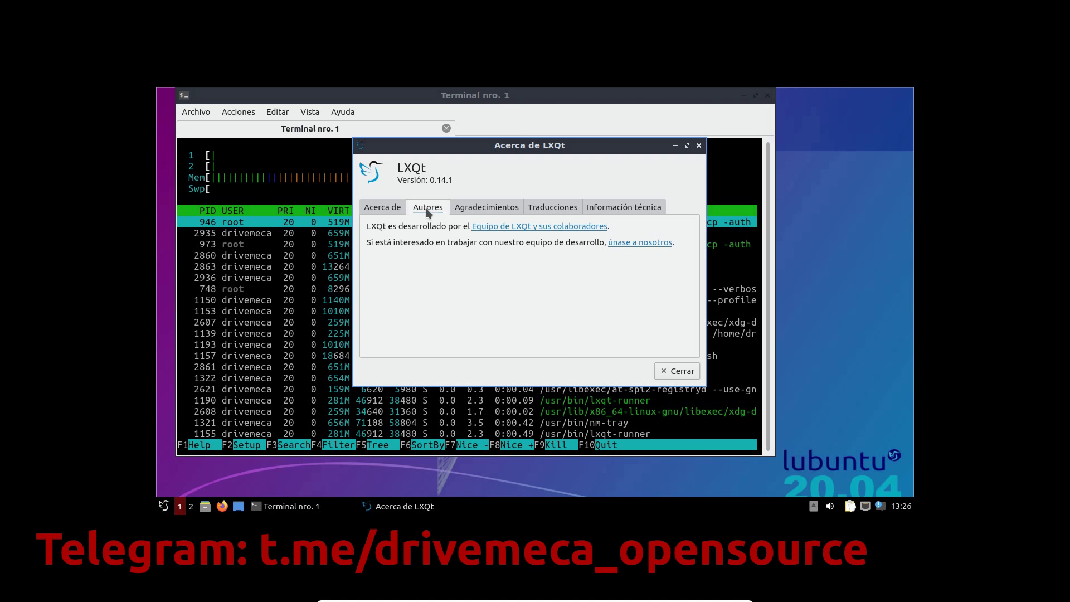
left_click(470, 205)
left_click(557, 207)
left_click(642, 208)
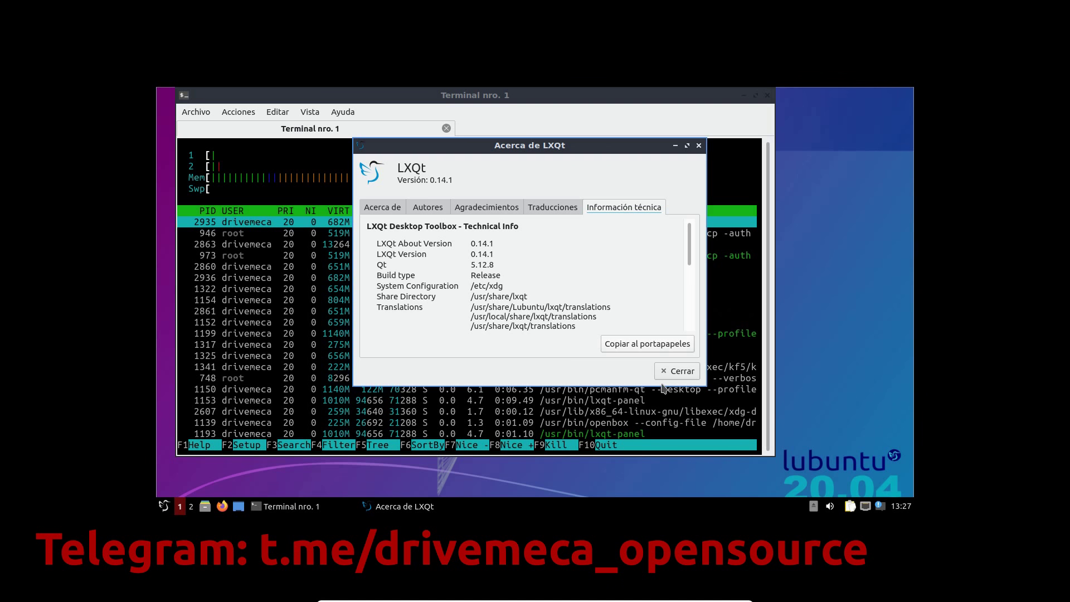
left_click(676, 371)
Step: Search the installed applications for "cal" without launching any of them, and dismiss the search
left_click(164, 508)
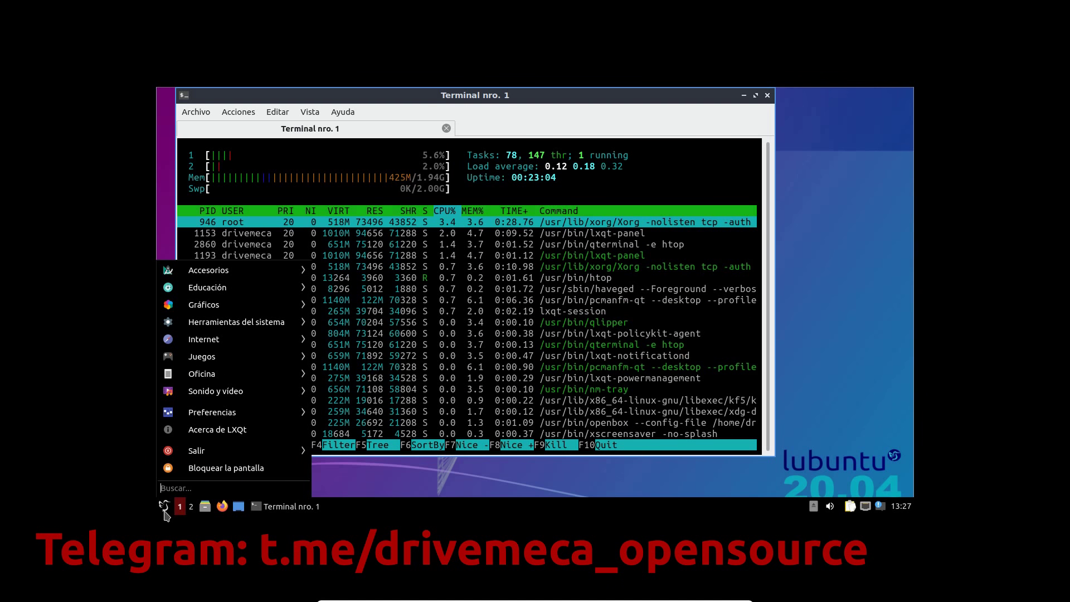
mouse_move(218, 456)
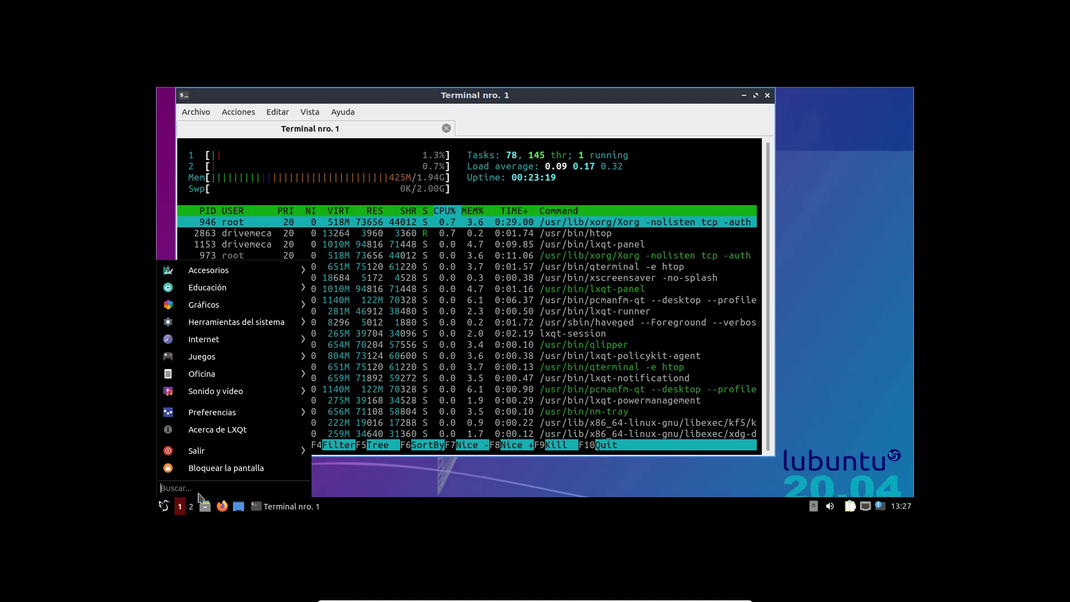
type("cal")
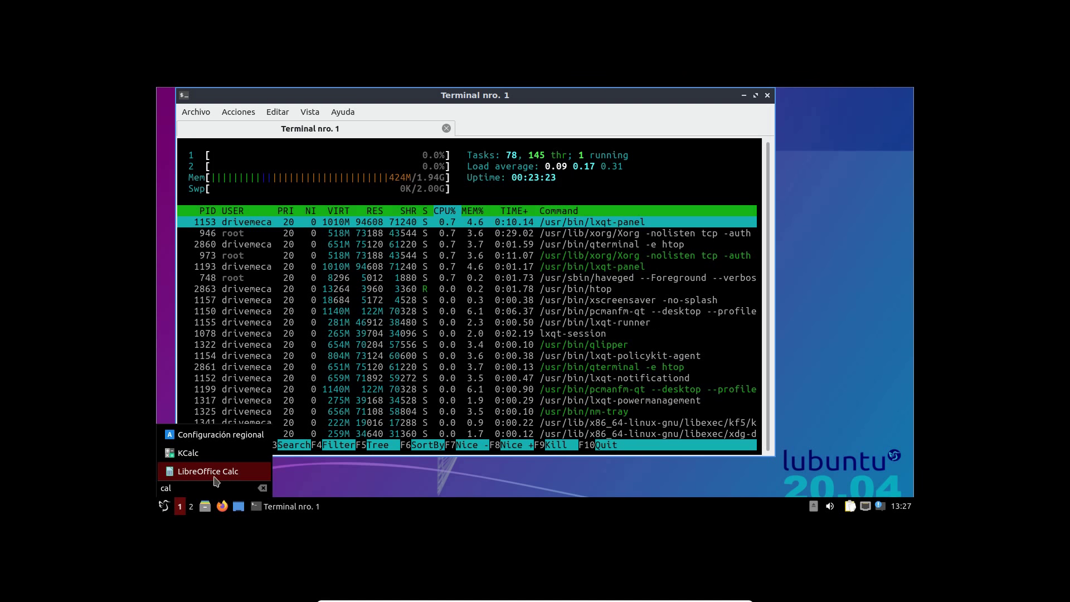
left_click(508, 102)
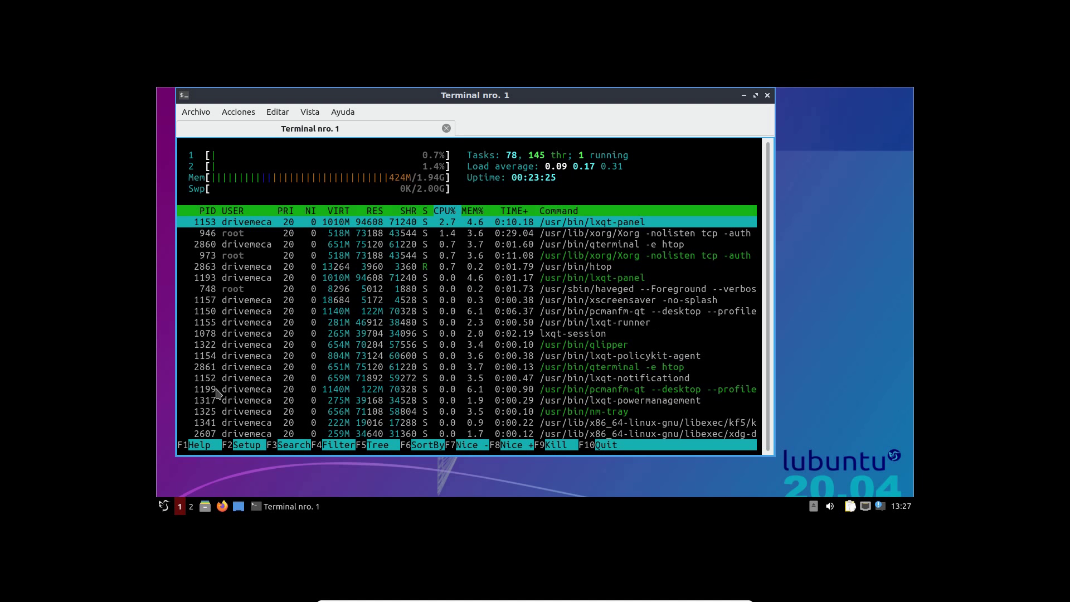
left_click(164, 506)
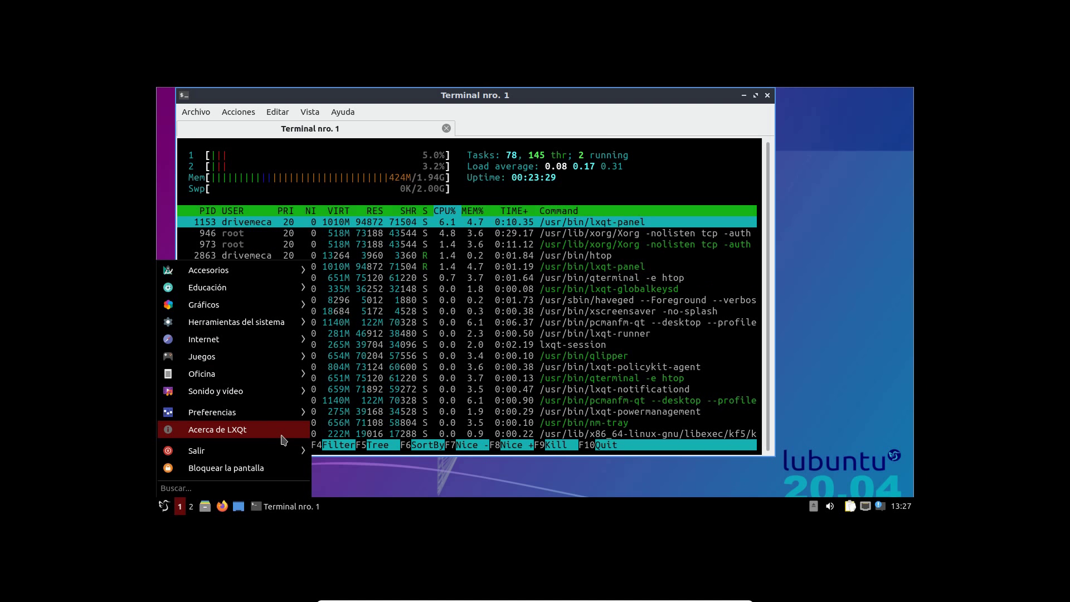
left_click(652, 98)
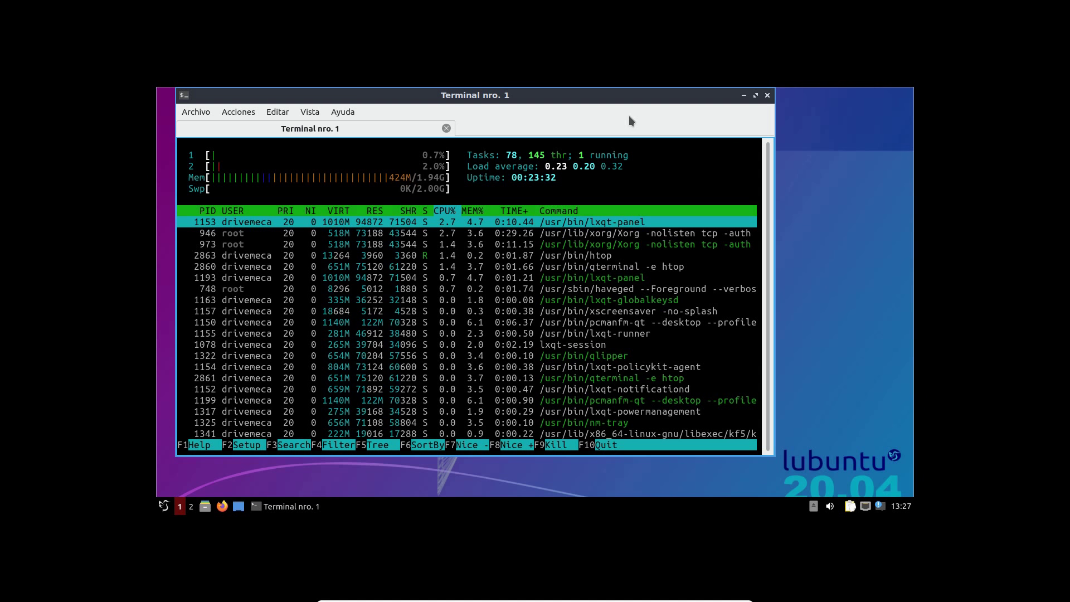